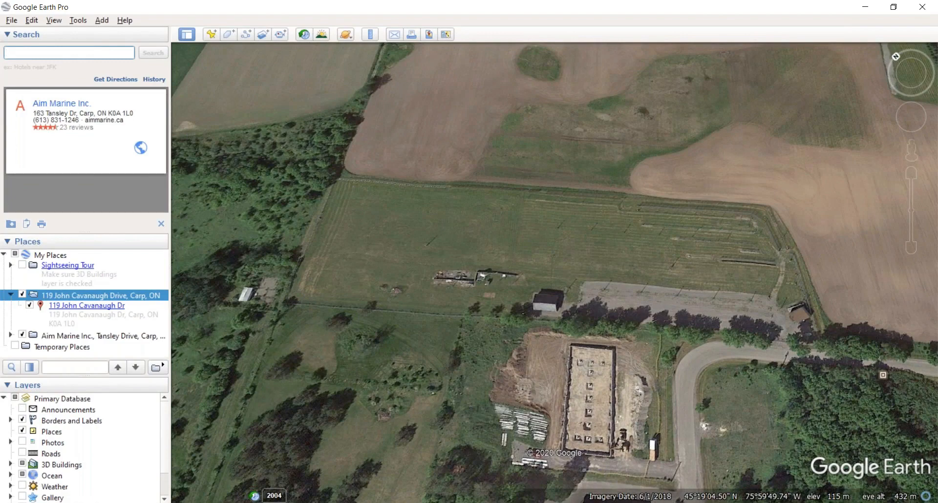
Step: Launch Google Chrome from the G section of the Start menu app list
{"action": "left_click", "coordinate": [12, 502]}
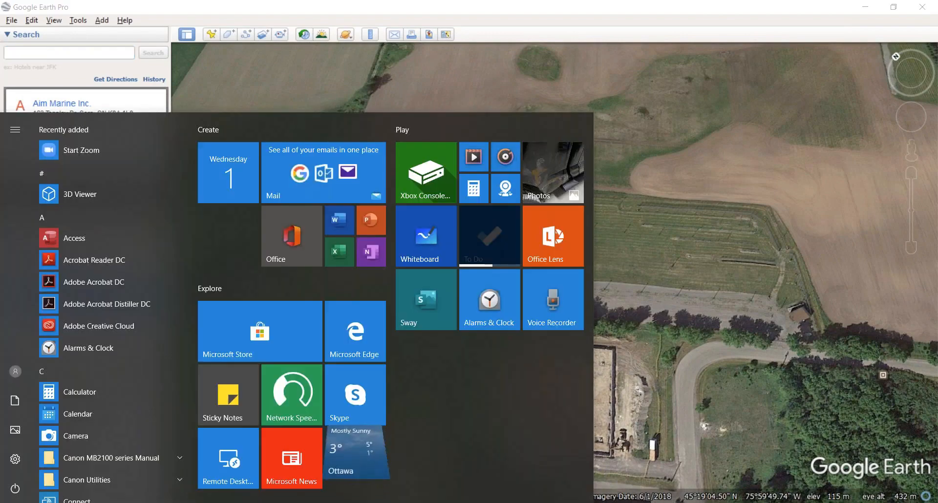
{"action": "scroll", "coordinate": [80, 352], "scroll_direction": "down", "scroll_amount": 5}
{"action": "scroll", "coordinate": [80, 364], "scroll_direction": "down", "scroll_amount": 5}
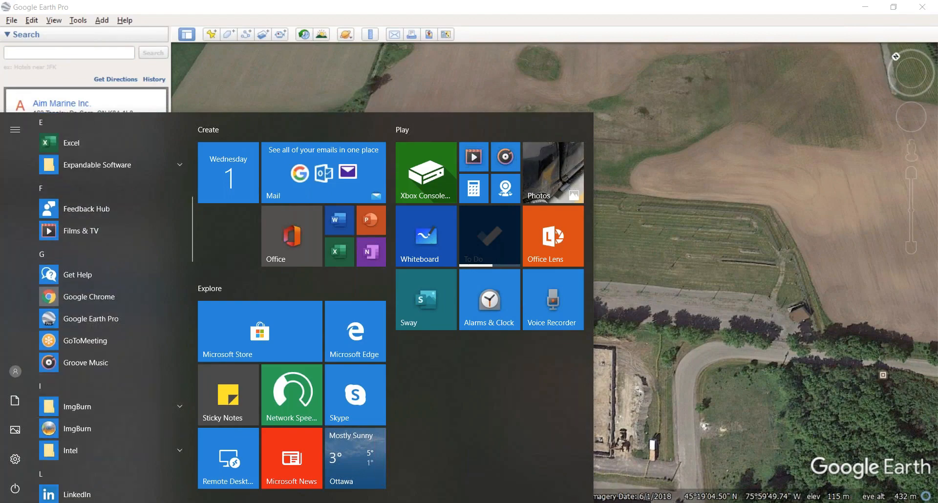
{"action": "left_click", "coordinate": [89, 297]}
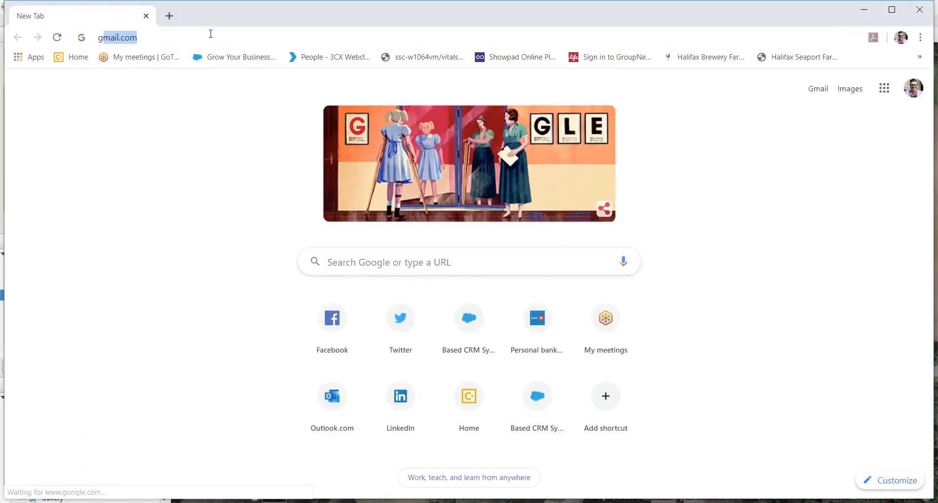
Step: Search the web for 'google earth' from the Chrome address bar
{"action": "type", "text": "google earth"}
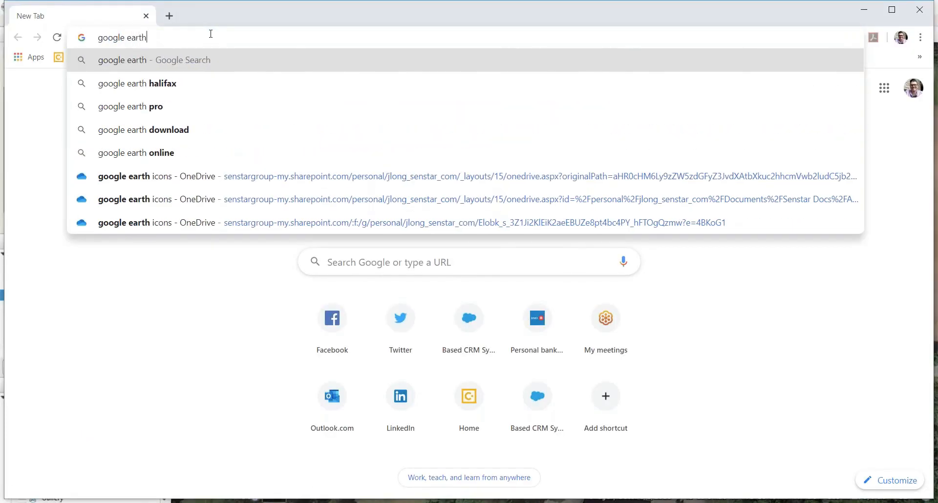
{"action": "key", "text": "Return"}
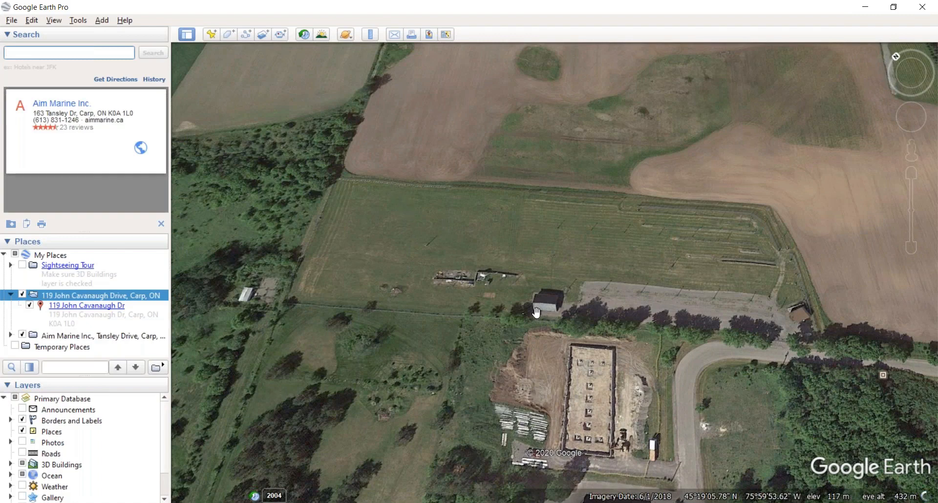
{"action": "left_click", "coordinate": [47, 48]}
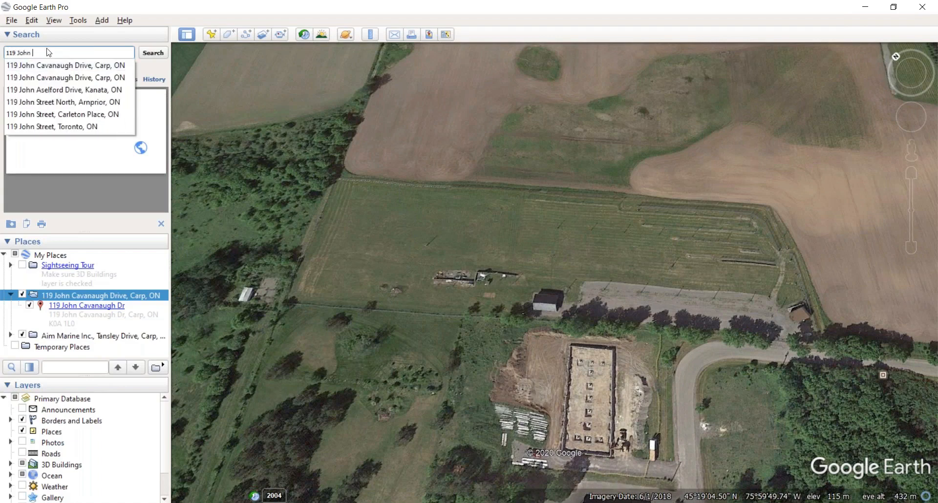
{"action": "left_click", "coordinate": [64, 67]}
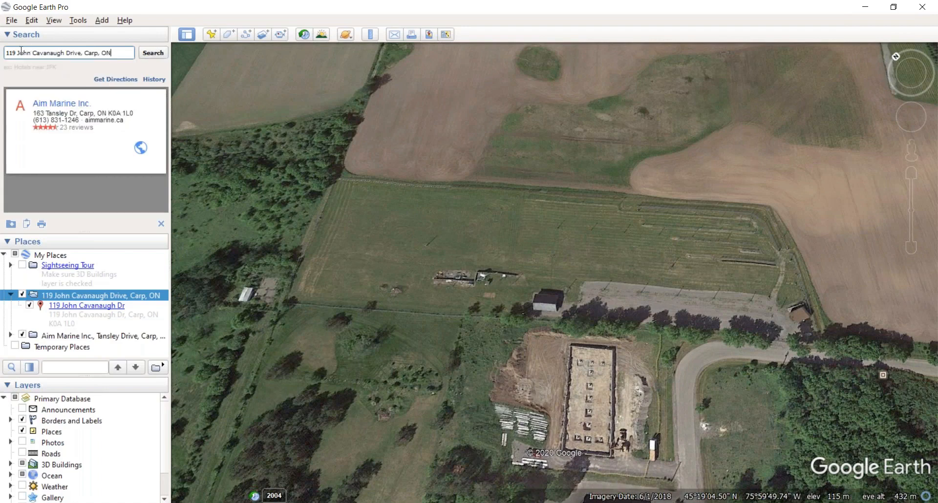
{"action": "left_click", "coordinate": [156, 57]}
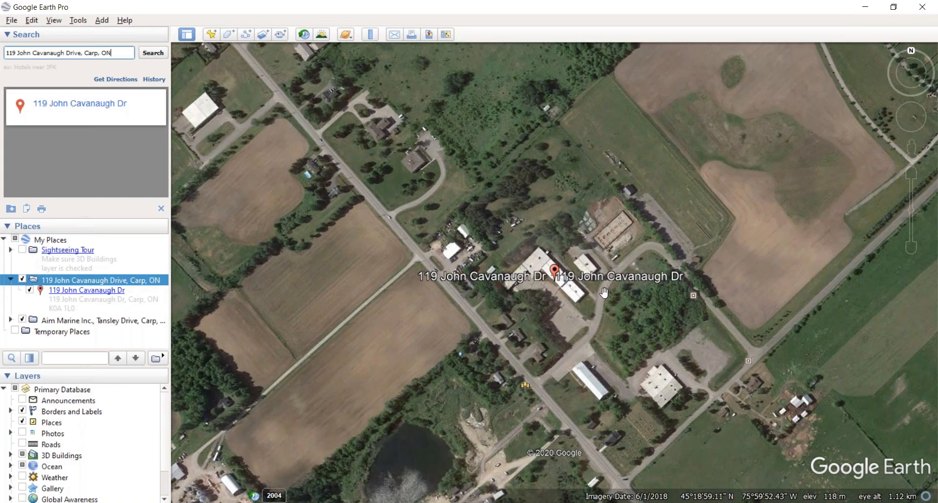
Step: Recentre and rotate the map, then drop the pegman on the road near the address
{"action": "left_click_drag", "start_coordinate": [609, 302], "coordinate": [554, 292]}
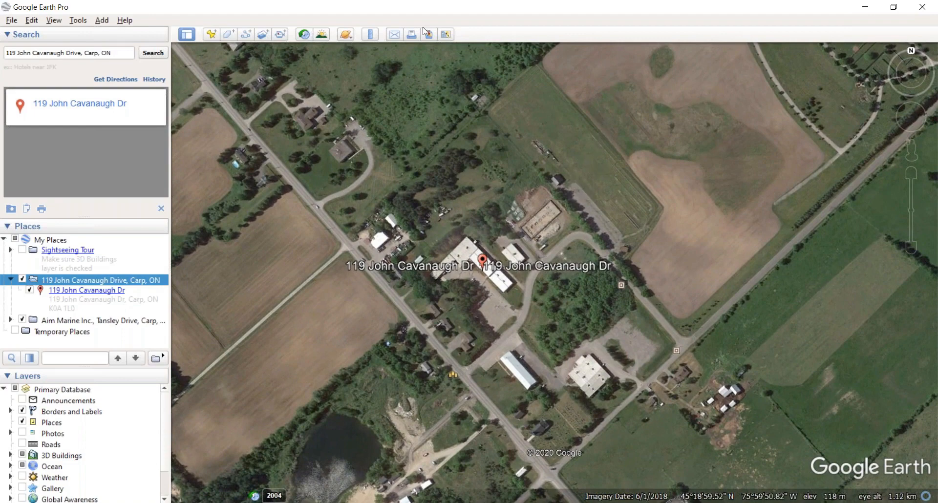
{"action": "mouse_move", "coordinate": [908, 156]}
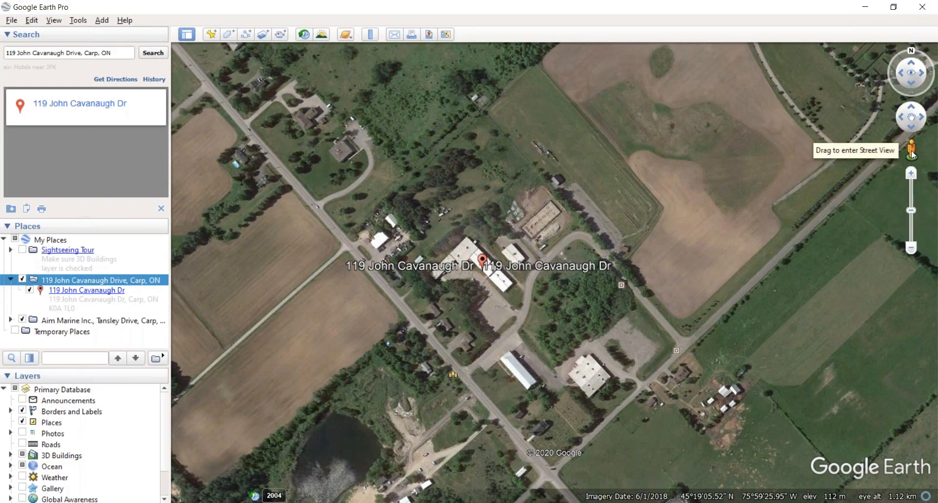
{"action": "left_click", "coordinate": [900, 74]}
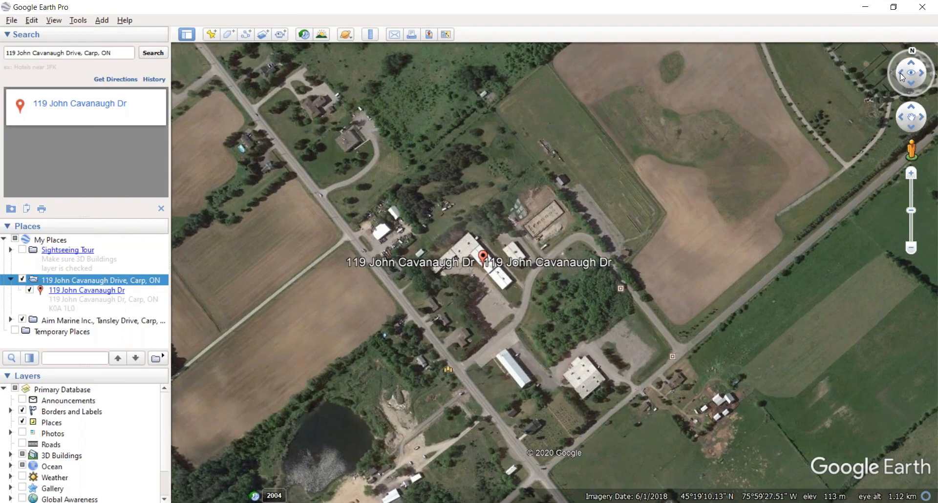
{"action": "left_click", "coordinate": [901, 118]}
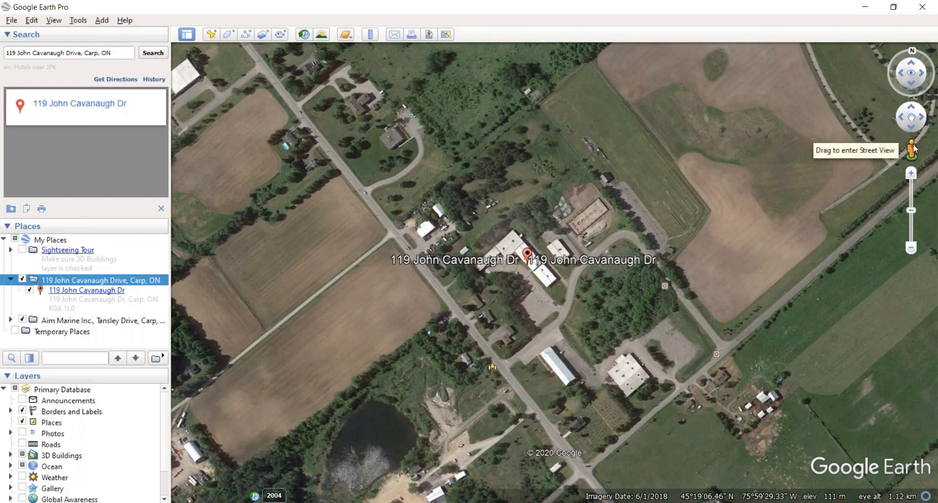
{"action": "left_click_drag", "start_coordinate": [913, 144], "coordinate": [563, 303]}
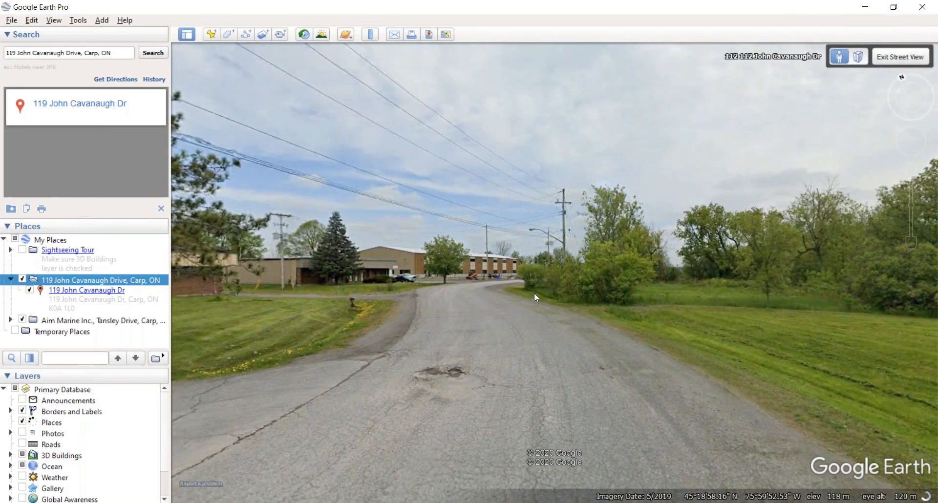
Step: Look around toward the flagpole and building, then exit Street View and fly back overhead
{"action": "left_click_drag", "start_coordinate": [311, 335], "coordinate": [471, 300]}
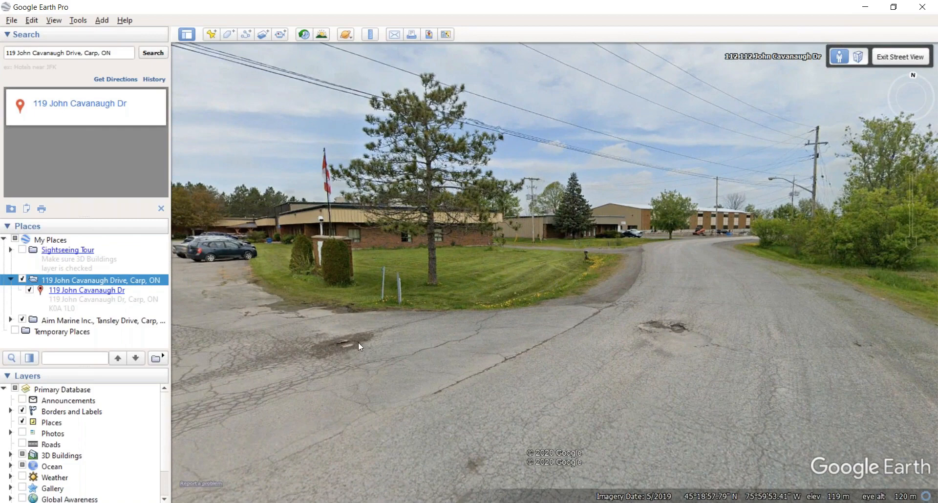
{"action": "left_click_drag", "start_coordinate": [261, 397], "coordinate": [438, 376]}
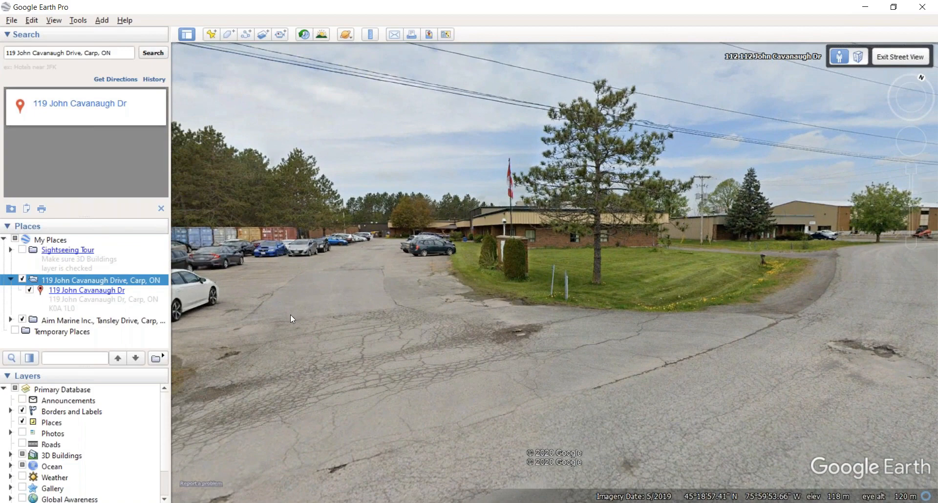
{"action": "middle_click_drag", "start_coordinate": [292, 314], "coordinate": [293, 314]}
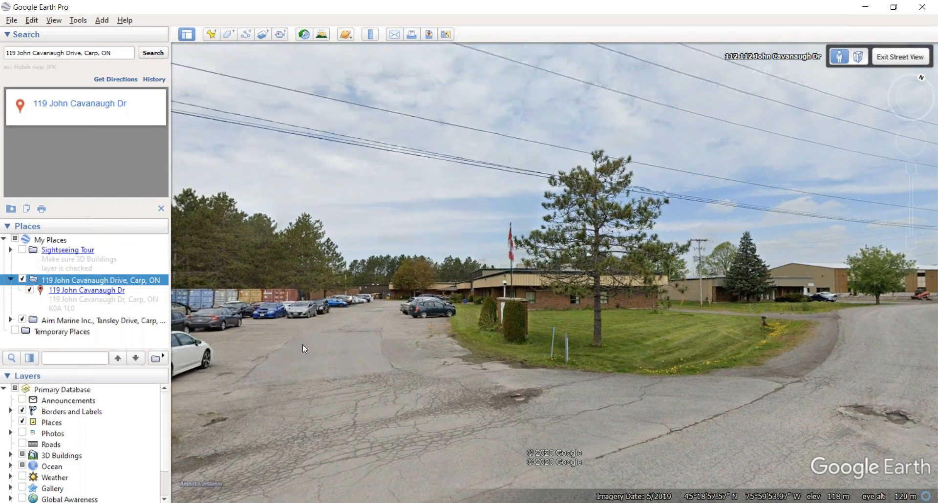
{"action": "left_click_drag", "start_coordinate": [435, 362], "coordinate": [245, 325]}
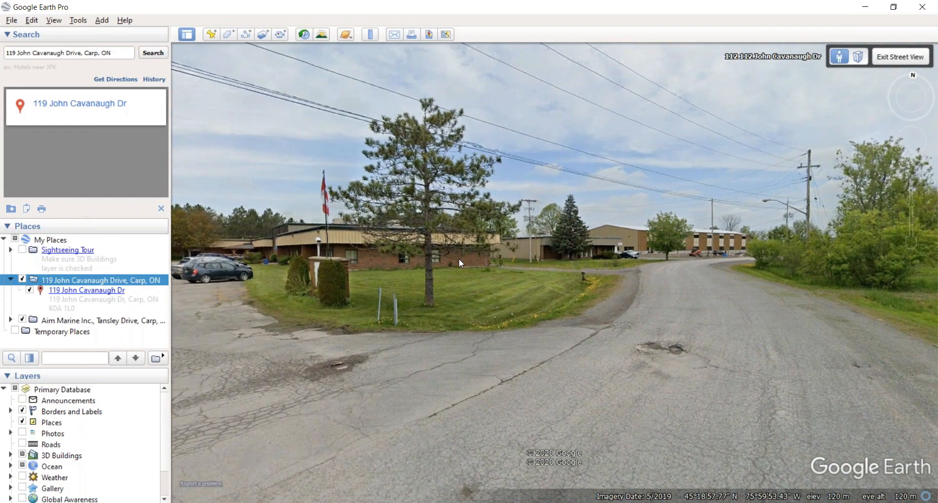
{"action": "left_click", "coordinate": [900, 57]}
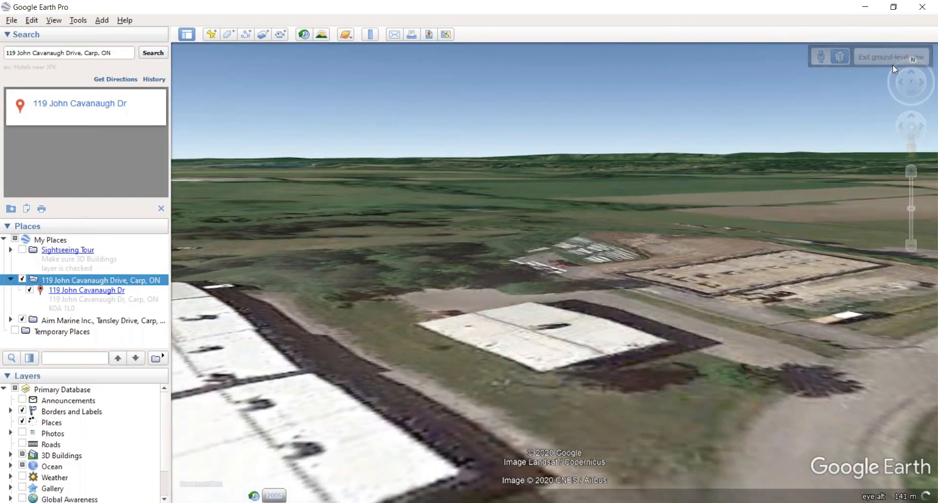
{"action": "left_click", "coordinate": [151, 53]}
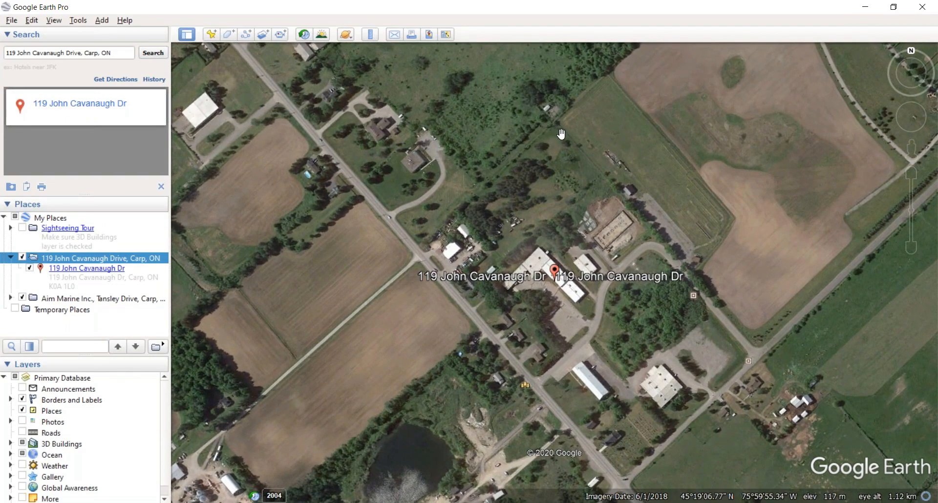
Step: Pan north to the field, zoom in twice and rotate so roads run vertically
{"action": "left_click_drag", "start_coordinate": [560, 138], "coordinate": [369, 231]}
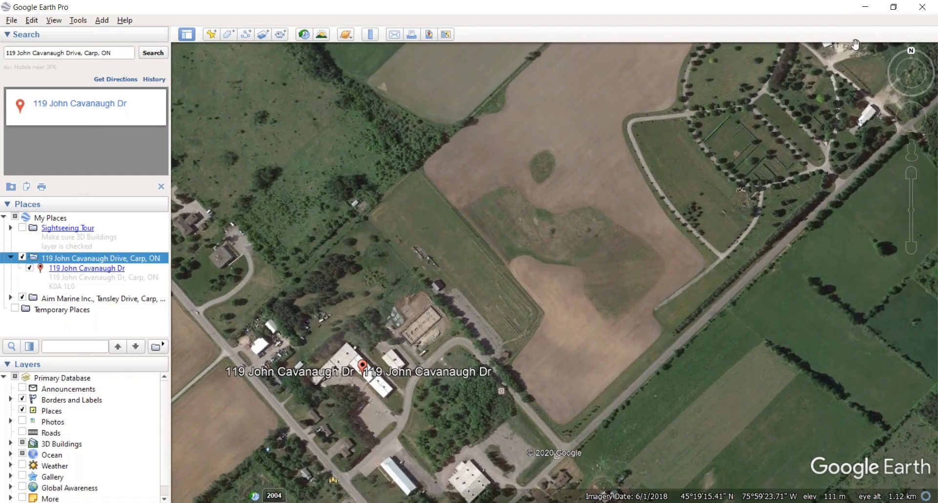
{"action": "left_click", "coordinate": [912, 174]}
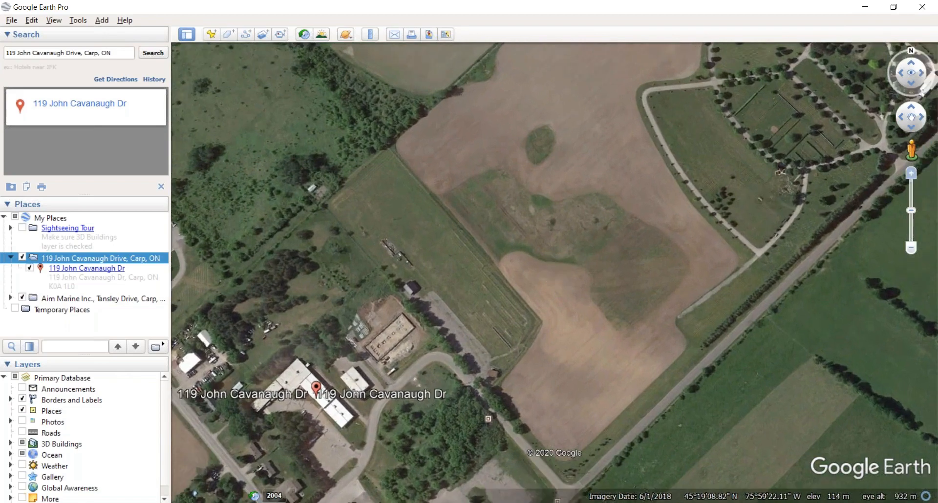
{"action": "left_click", "coordinate": [912, 174]}
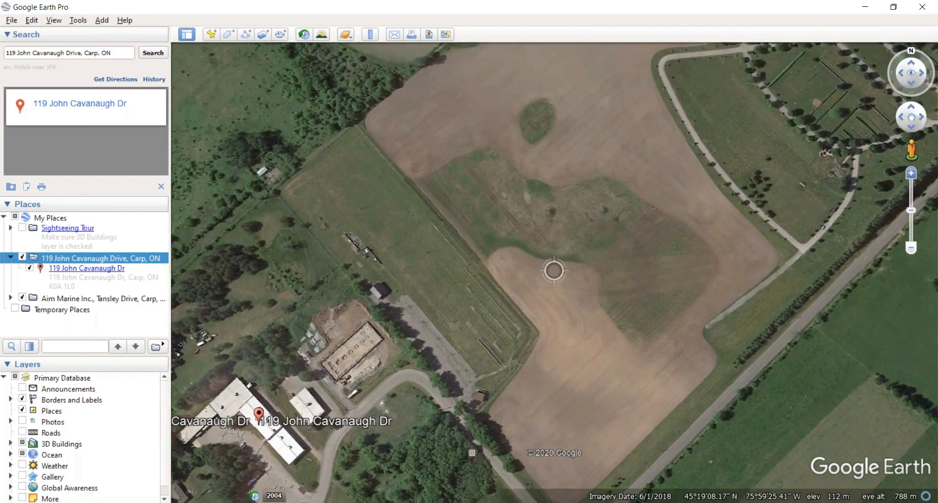
{"action": "left_click", "coordinate": [898, 74]}
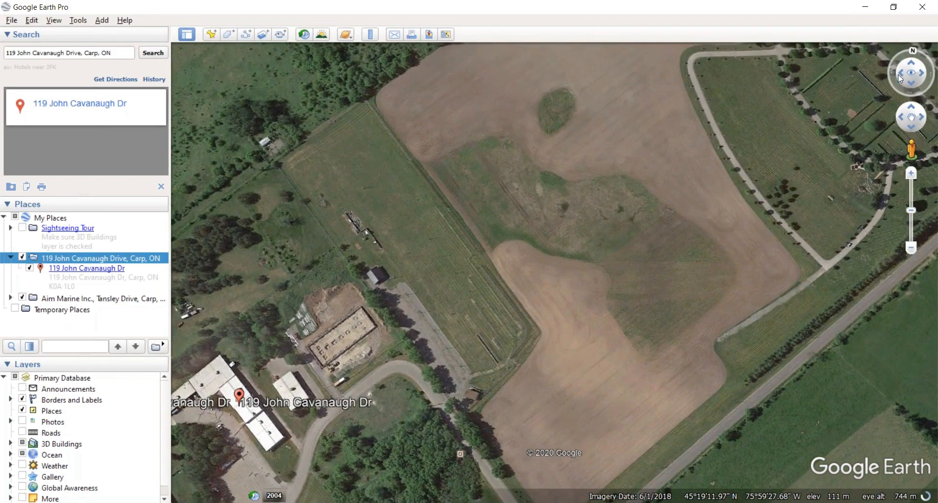
{"action": "left_click_drag", "start_coordinate": [915, 54], "coordinate": [894, 56]}
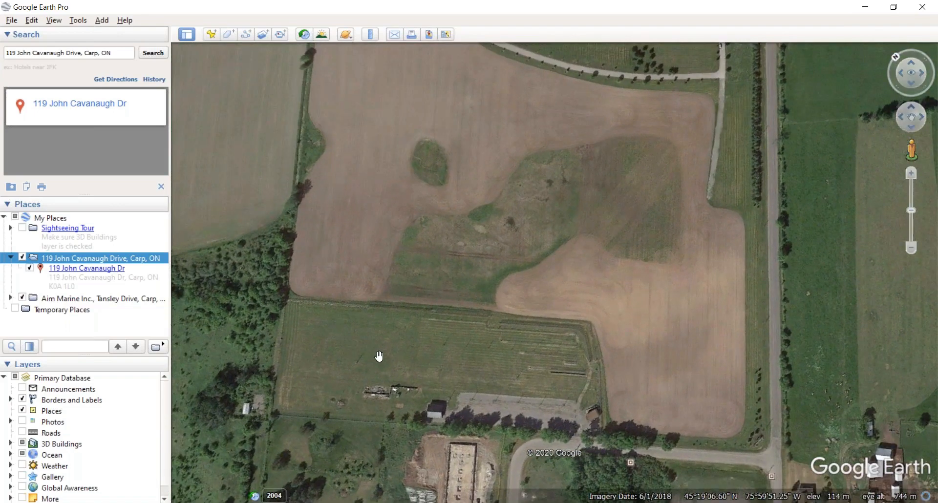
Step: Bring the southern buildings into view, adjust zoom, and drop the pegman onto the road
{"action": "left_click_drag", "start_coordinate": [516, 343], "coordinate": [568, 224]}
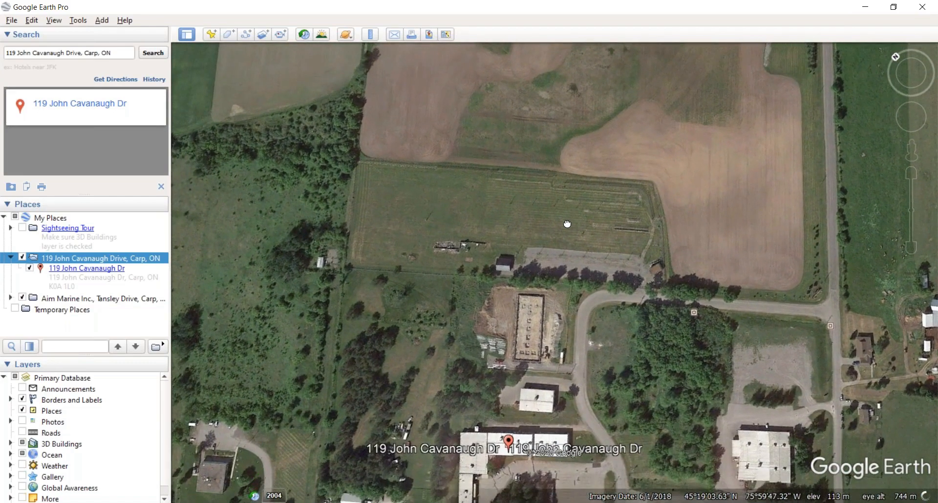
{"action": "scroll", "coordinate": [557, 243], "scroll_direction": "up", "scroll_amount": 2}
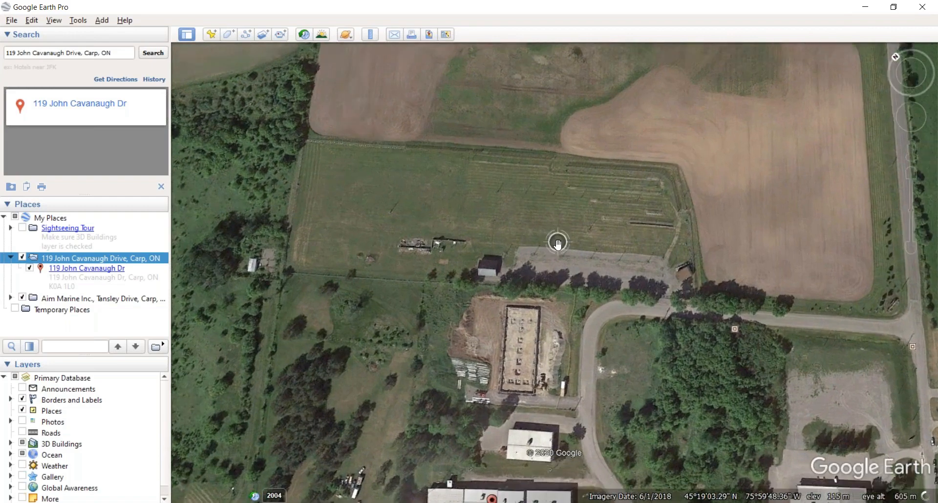
{"action": "scroll", "coordinate": [558, 242], "scroll_direction": "up", "scroll_amount": 2}
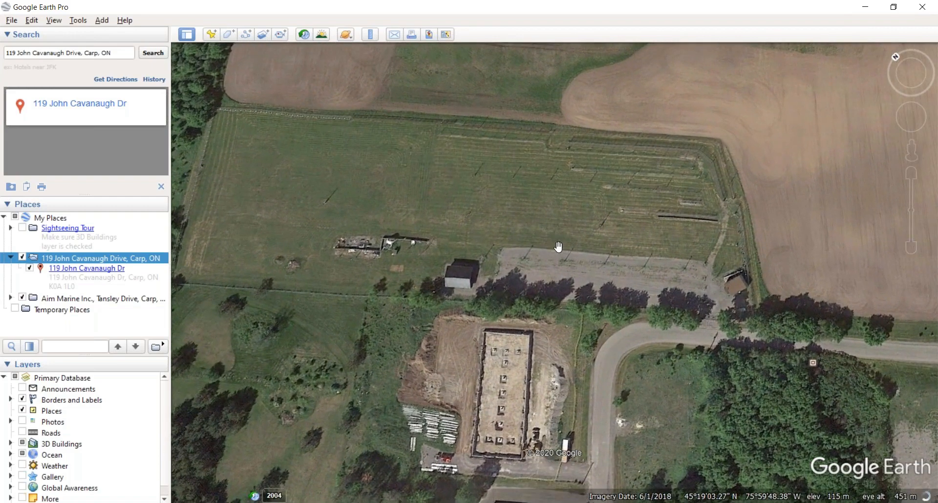
{"action": "scroll", "coordinate": [289, 200], "scroll_direction": "down", "scroll_amount": 1}
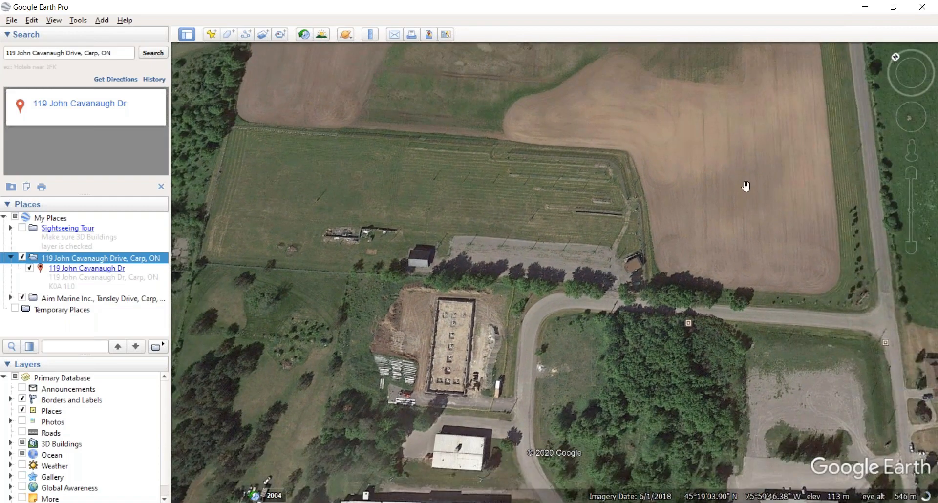
{"action": "left_click_drag", "start_coordinate": [912, 156], "coordinate": [612, 295]}
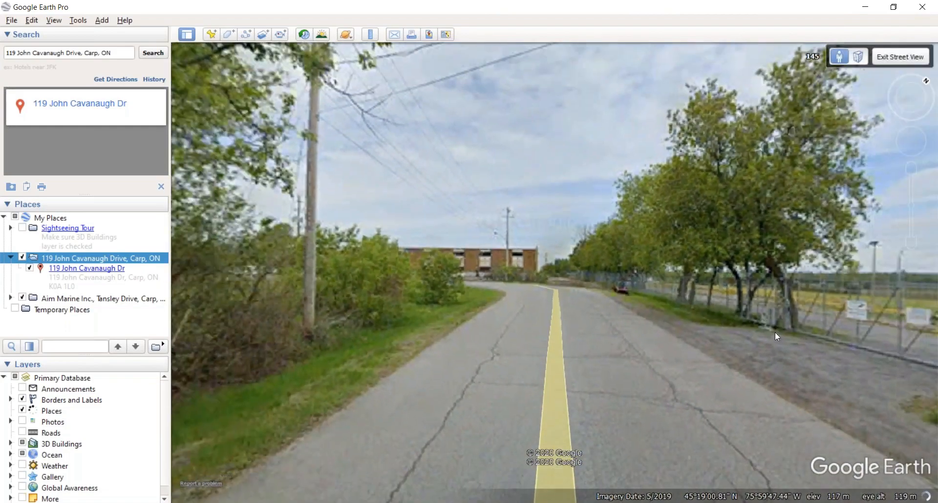
Step: Turn toward the fence, move forward along the road, and face the gate signs
{"action": "left_click_drag", "start_coordinate": [776, 333], "coordinate": [518, 267]}
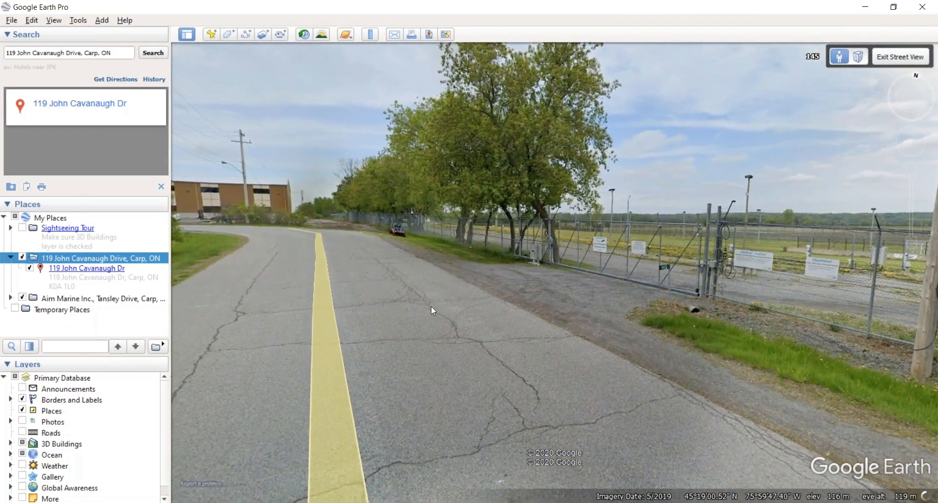
{"action": "double_click", "coordinate": [431, 306]}
{"action": "left_click_drag", "start_coordinate": [870, 332], "coordinate": [677, 317]}
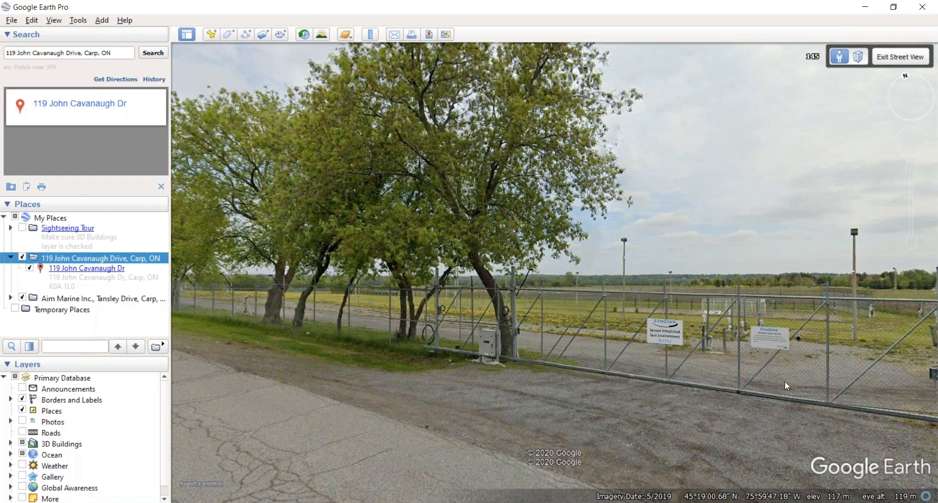
{"action": "left_click_drag", "start_coordinate": [786, 382], "coordinate": [666, 359]}
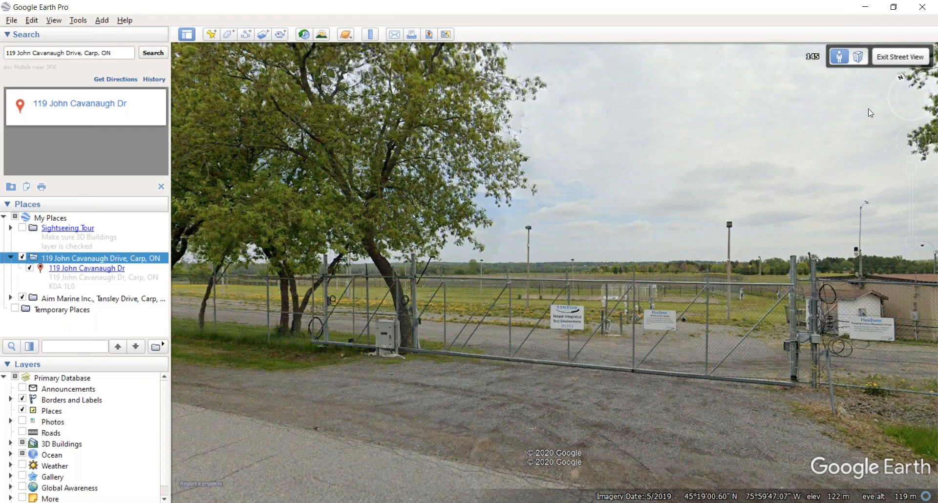
Step: Exit Street View, fly back to the address, reset north up, and zoom onto the field
{"action": "left_click", "coordinate": [898, 58]}
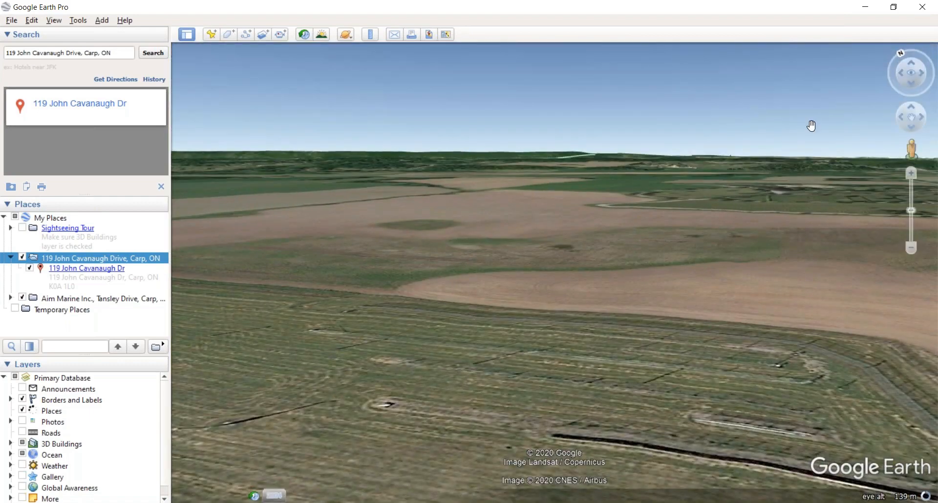
{"action": "left_click", "coordinate": [158, 56]}
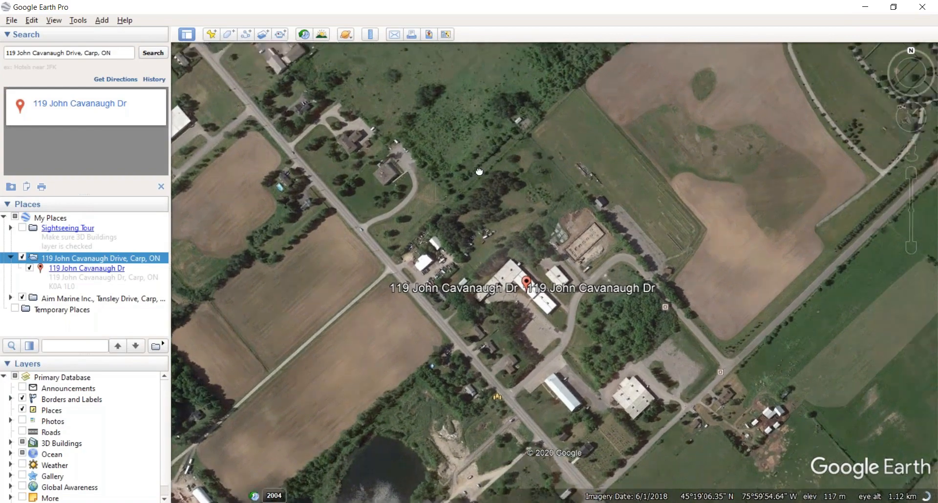
{"action": "left_click_drag", "start_coordinate": [480, 172], "coordinate": [427, 252]}
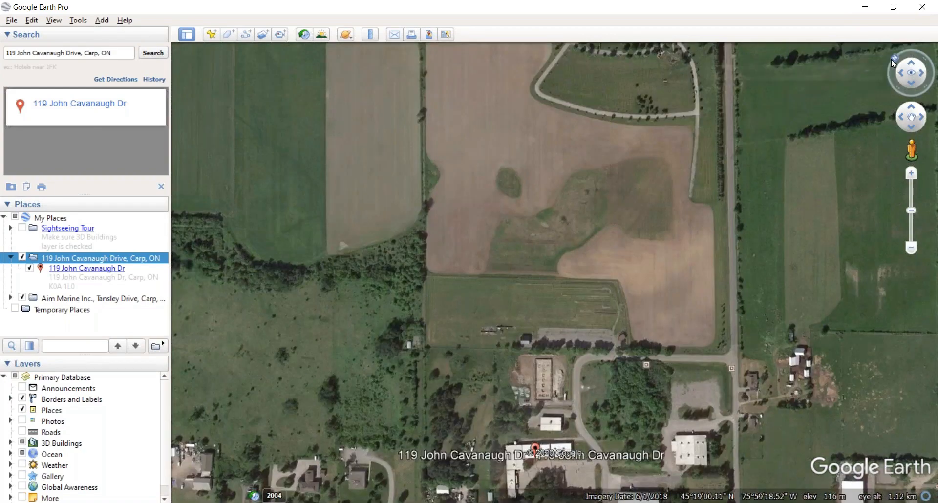
{"action": "left_click", "coordinate": [891, 59]}
{"action": "scroll", "coordinate": [531, 338], "scroll_direction": "up", "scroll_amount": 2}
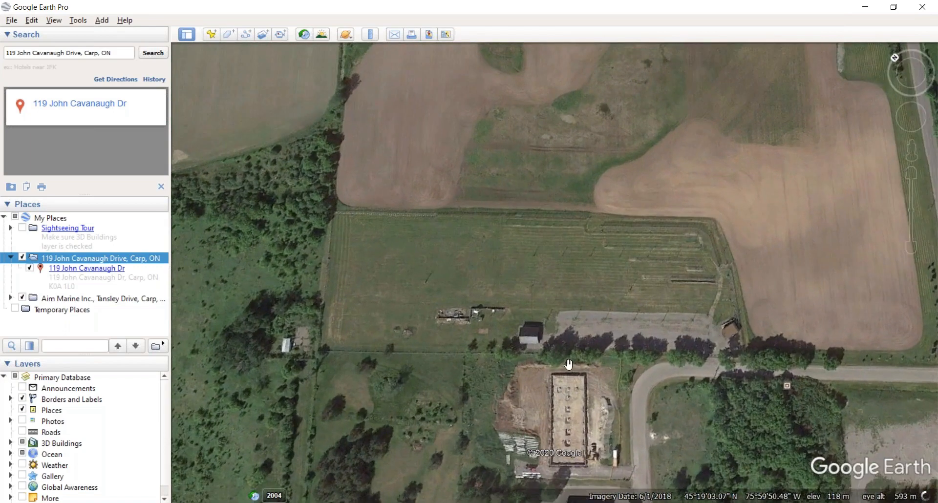
{"action": "left_click_drag", "start_coordinate": [568, 365], "coordinate": [531, 312]}
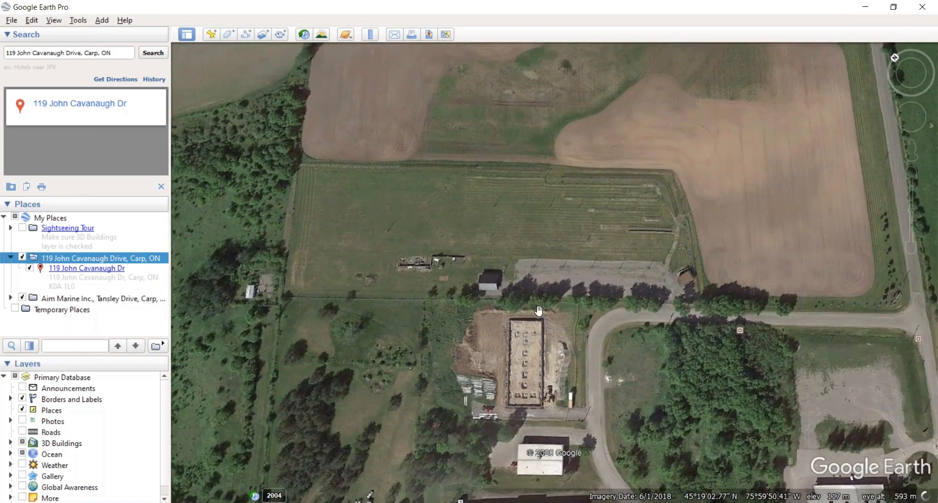
{"action": "scroll", "coordinate": [538, 311], "scroll_direction": "up", "scroll_amount": 1}
{"action": "scroll", "coordinate": [452, 279], "scroll_direction": "up", "scroll_amount": 1}
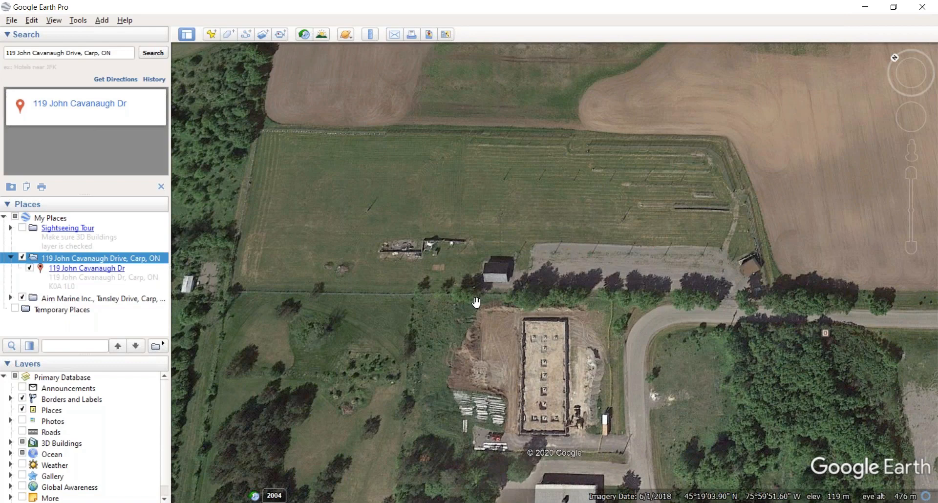
{"action": "scroll", "coordinate": [477, 303], "scroll_direction": "up", "scroll_amount": 1}
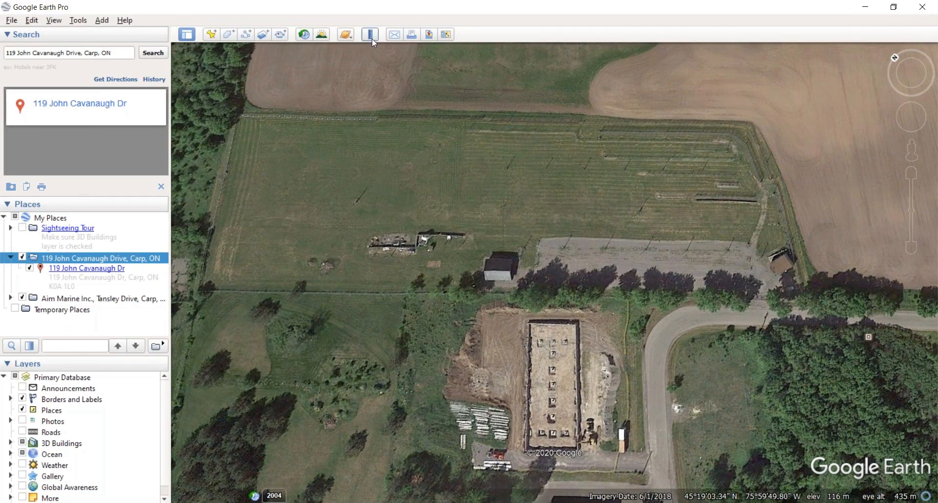
Step: Open Tools > Ruler, keep lengths in Meters, and position its window above the field
{"action": "left_click", "coordinate": [79, 21]}
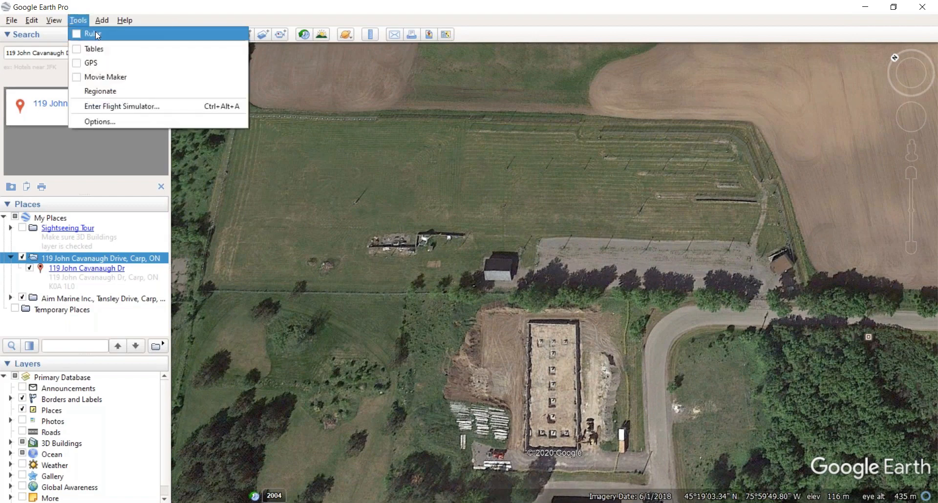
{"action": "left_click", "coordinate": [95, 33]}
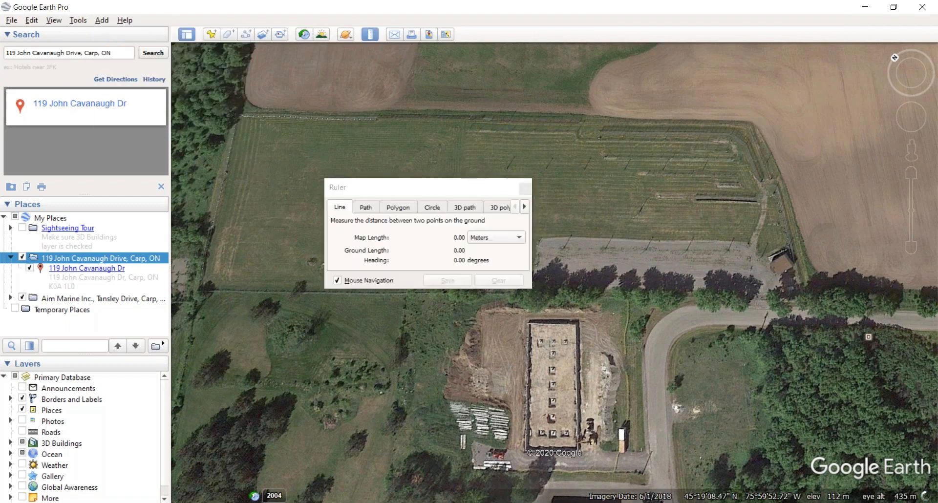
{"action": "left_click_drag", "start_coordinate": [434, 195], "coordinate": [543, 169]}
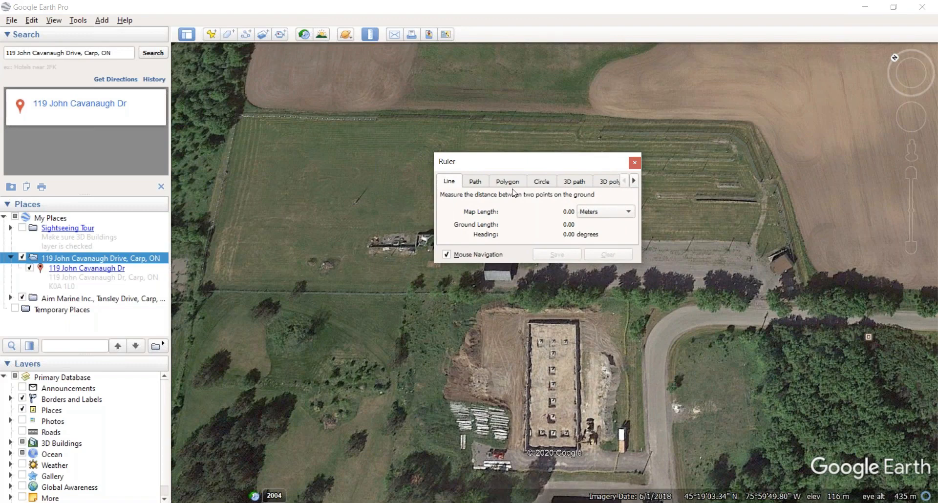
{"action": "left_click", "coordinate": [596, 211]}
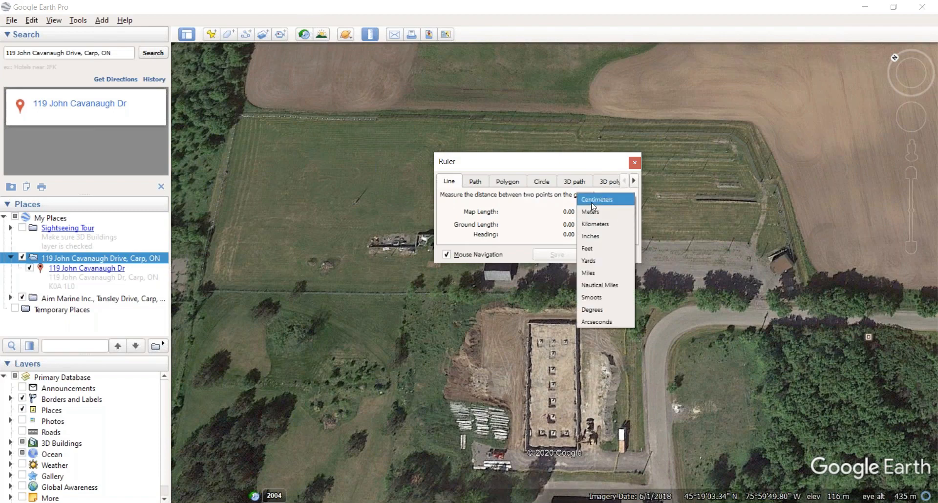
{"action": "left_click", "coordinate": [526, 210]}
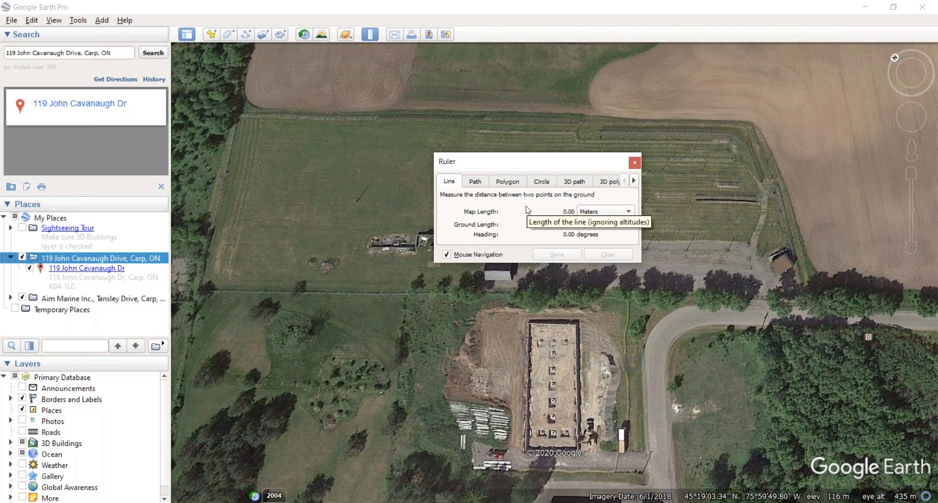
{"action": "left_click_drag", "start_coordinate": [520, 167], "coordinate": [488, 146]}
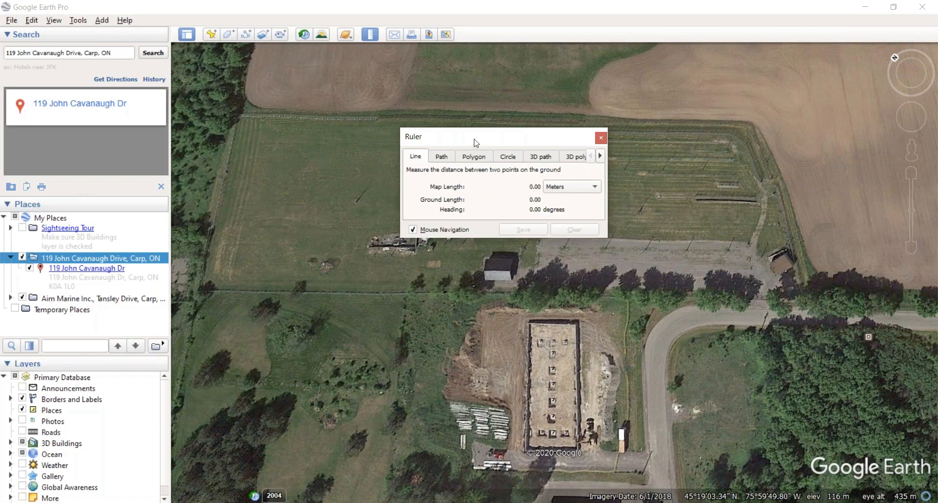
Step: Outline the field on the Ruler's Polygon tab by marking its SE, NE, NW and SW corners
{"action": "left_click_drag", "start_coordinate": [474, 142], "coordinate": [469, 134]}
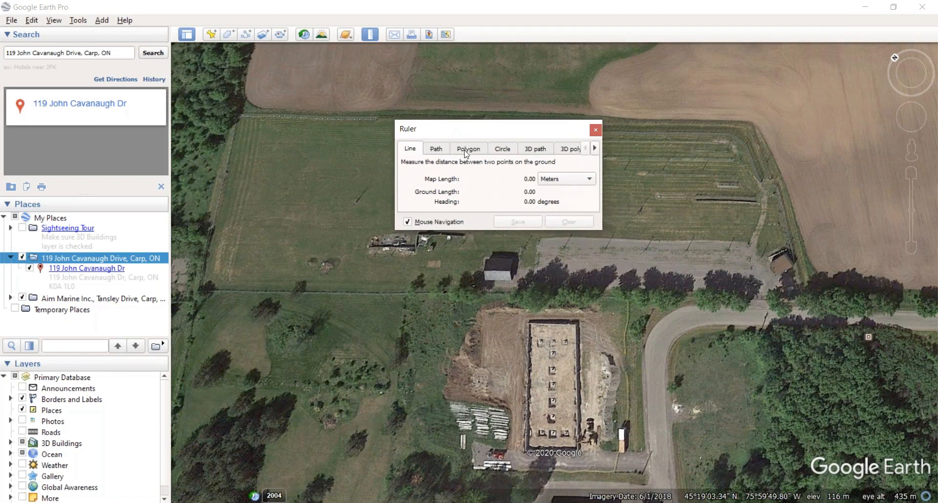
{"action": "left_click", "coordinate": [467, 156]}
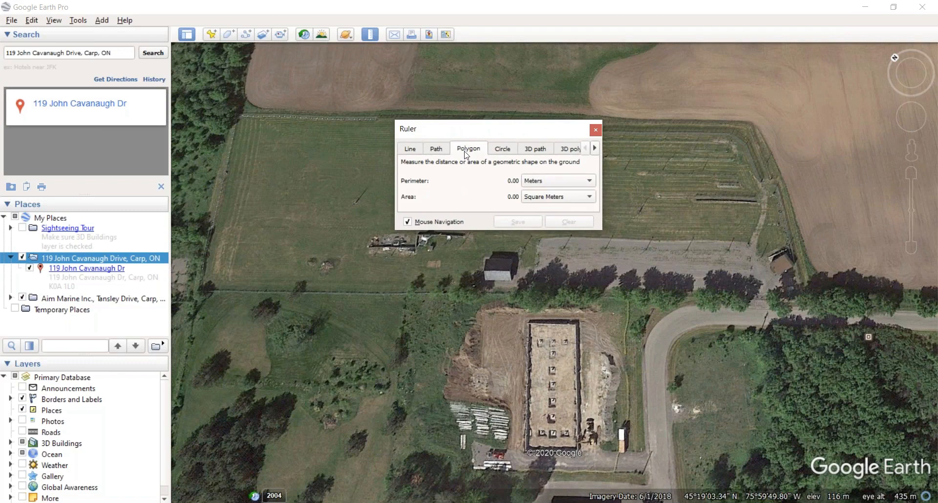
{"action": "left_click", "coordinate": [814, 303]}
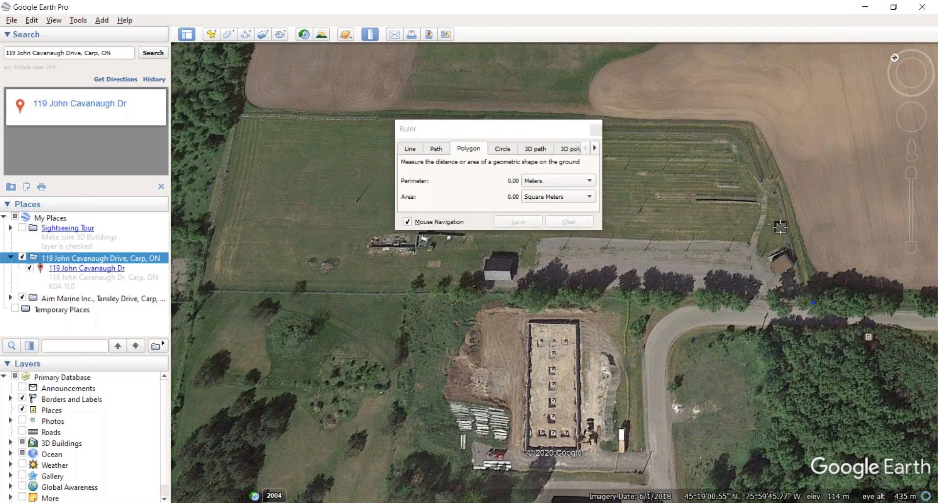
{"action": "left_click", "coordinate": [753, 120]}
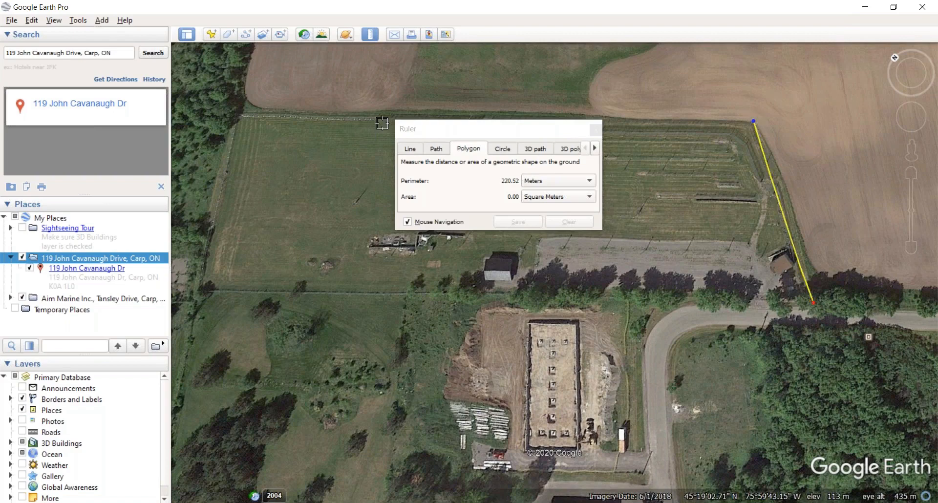
{"action": "left_click", "coordinate": [240, 112]}
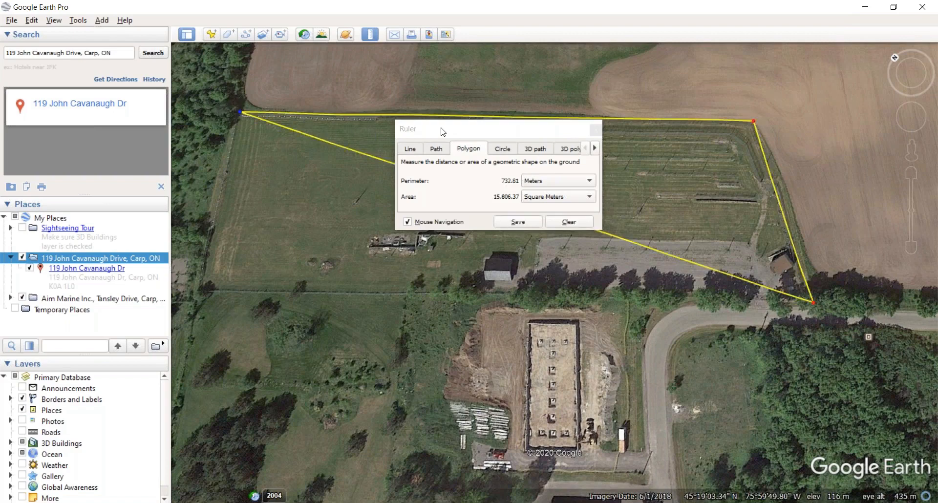
{"action": "left_click", "coordinate": [503, 129]}
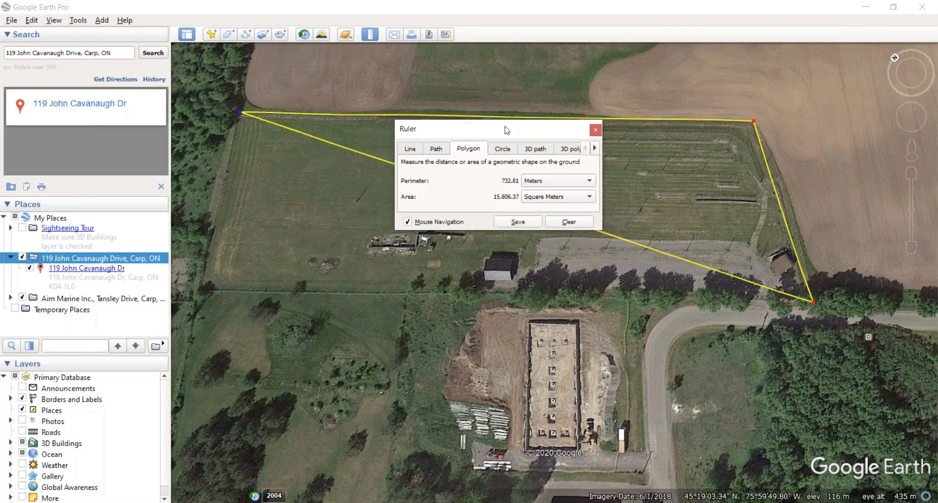
{"action": "left_click", "coordinate": [202, 285]}
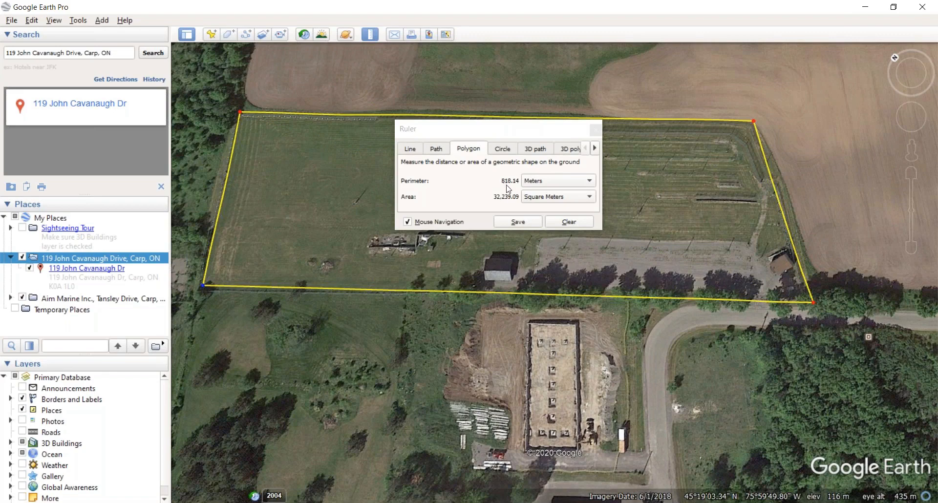
{"action": "left_click", "coordinate": [532, 180]}
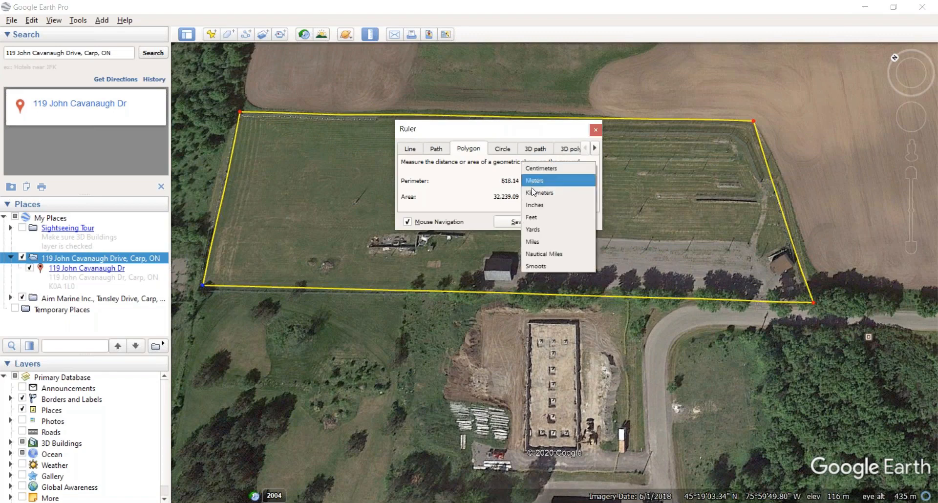
{"action": "left_click", "coordinate": [542, 217]}
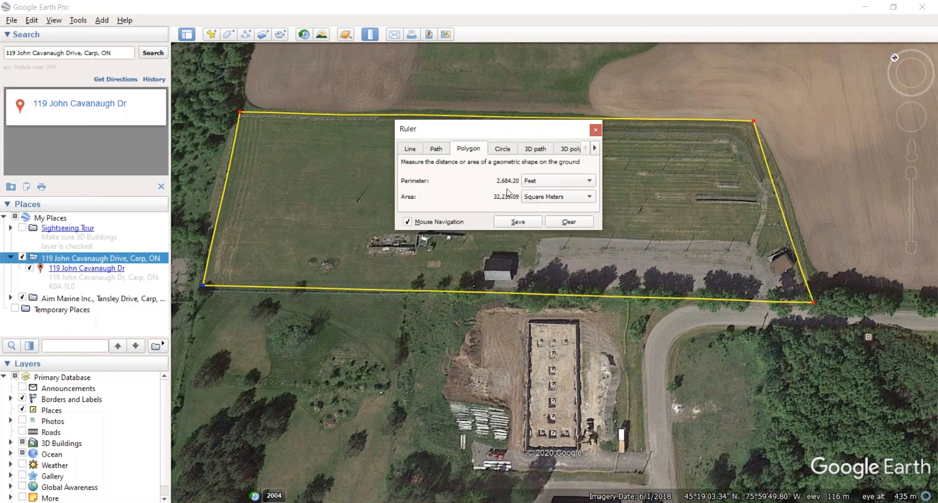
{"action": "left_click", "coordinate": [534, 184]}
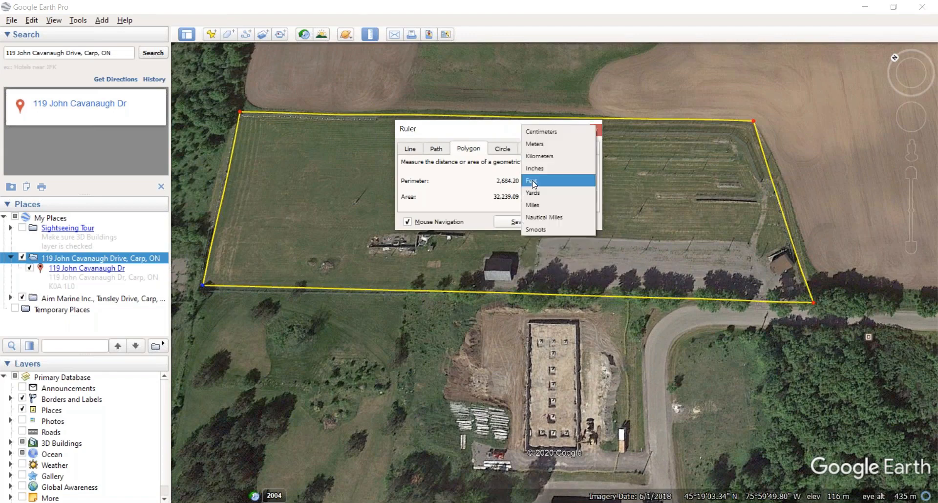
{"action": "left_click", "coordinate": [532, 142]}
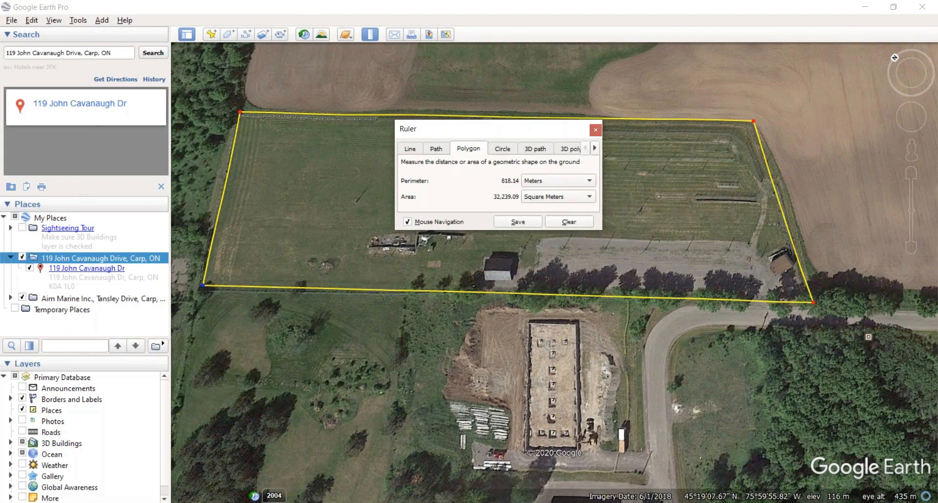
Step: Save the measured outline as polygon 'Total Perimter 820M' with its line width raised to 3.0
{"action": "left_click", "coordinate": [518, 222]}
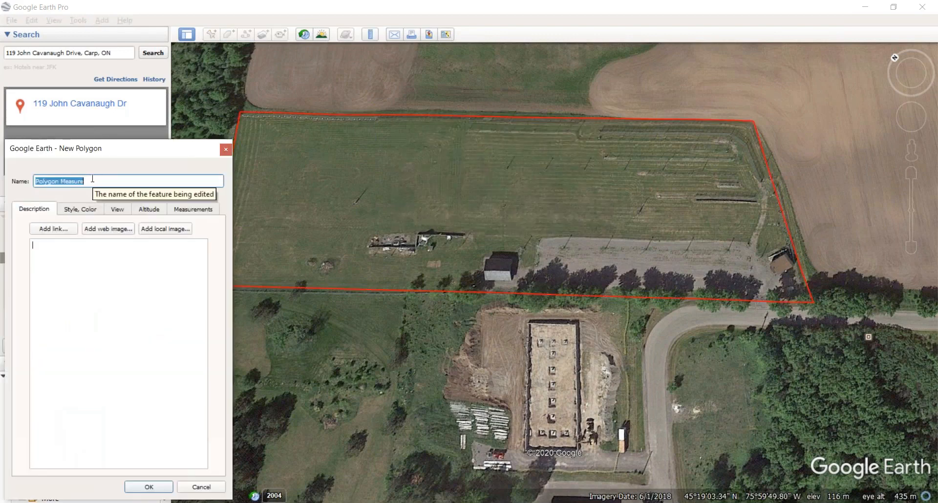
{"action": "type", "text": "Total Perimter 820"}
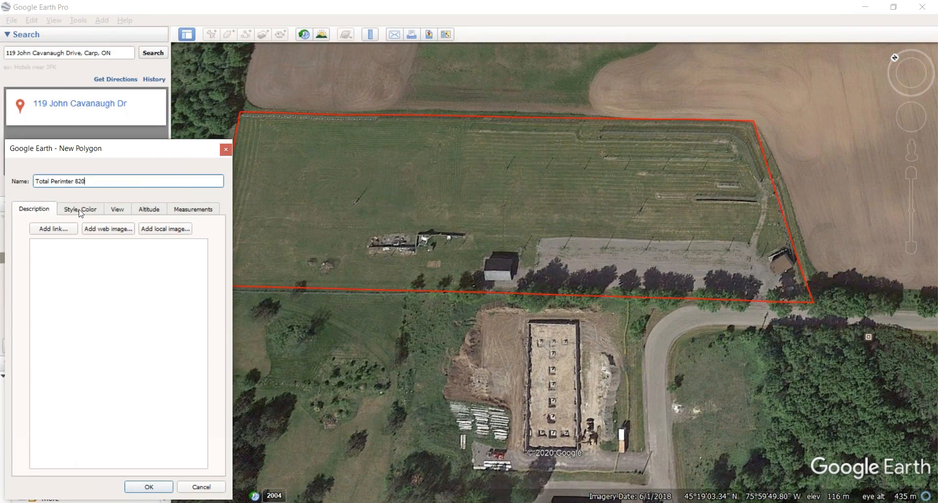
{"action": "type", "text": "M"}
{"action": "left_click", "coordinate": [84, 211]}
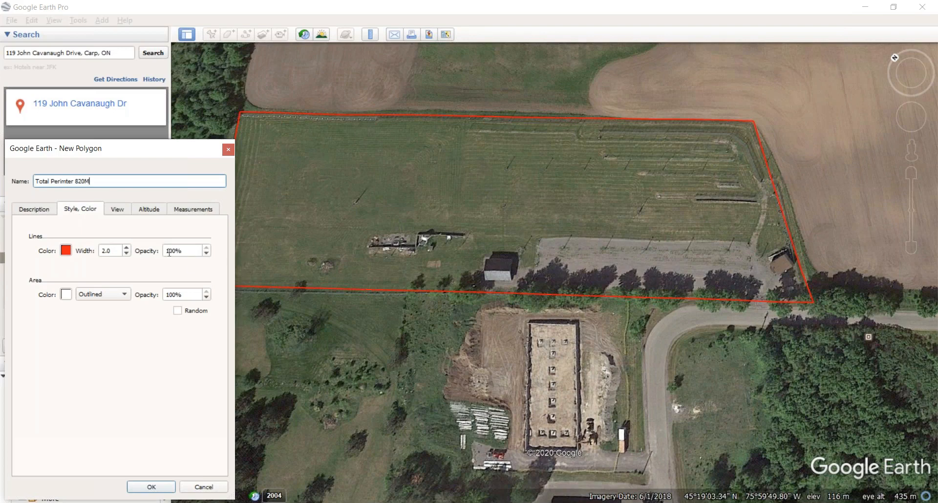
{"action": "left_click", "coordinate": [128, 249]}
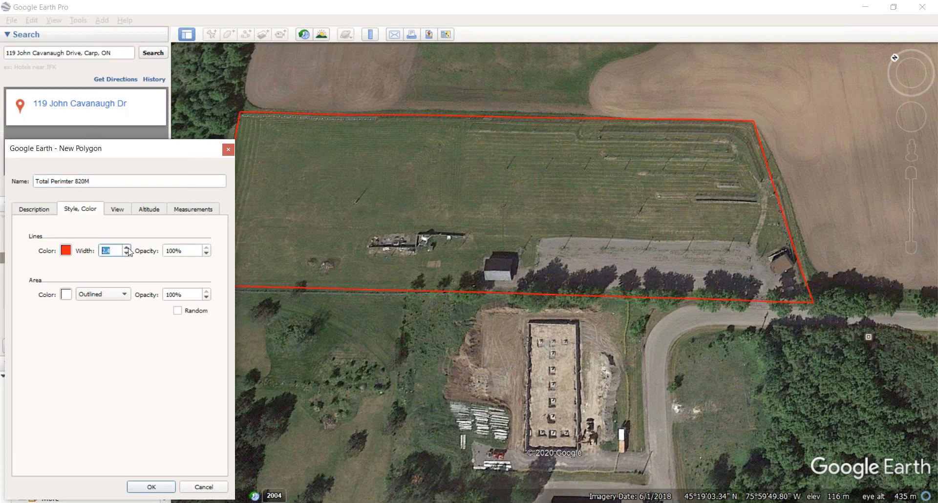
{"action": "left_click", "coordinate": [127, 248]}
{"action": "left_click", "coordinate": [128, 249]}
{"action": "left_click", "coordinate": [128, 248]}
{"action": "left_click", "coordinate": [128, 248]}
{"action": "left_click", "coordinate": [127, 249]}
{"action": "left_click", "coordinate": [148, 487]}
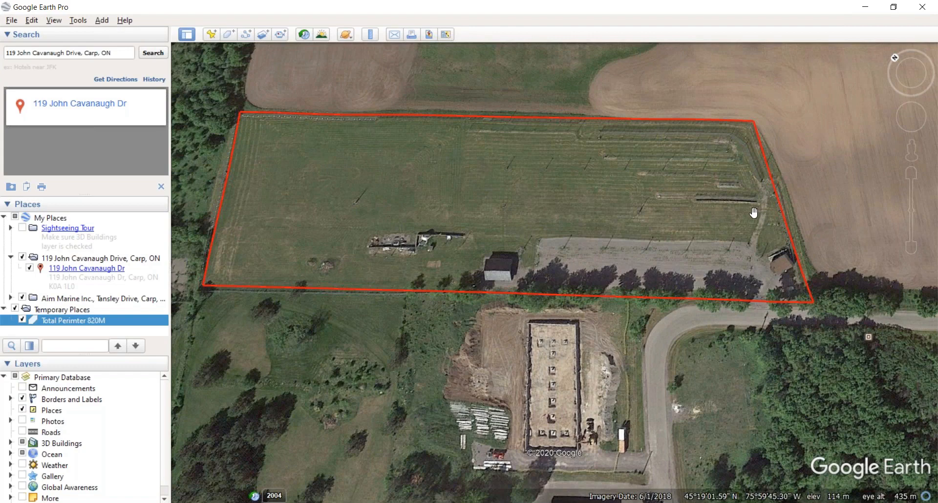
Step: Toggle the Total Perimter 820M outline off and on, then zoom toward its southeast corner
{"action": "left_click", "coordinate": [22, 321]}
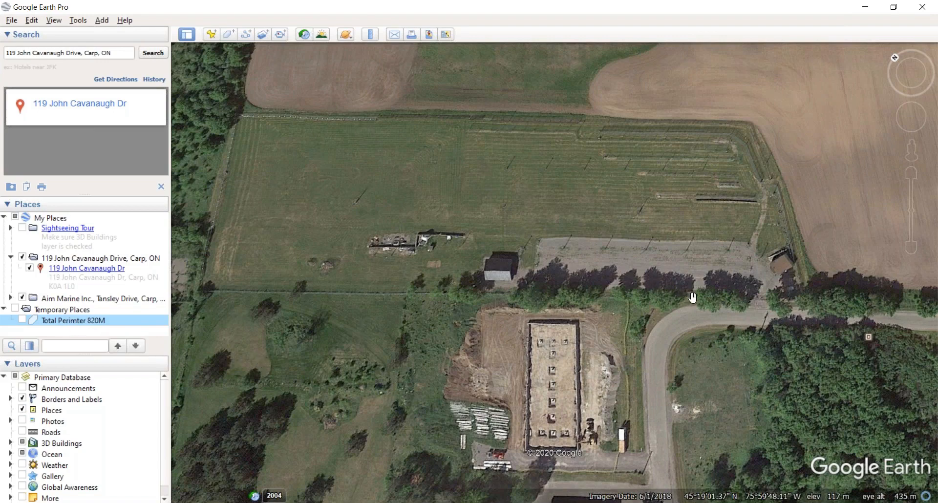
{"action": "left_click_drag", "start_coordinate": [687, 300], "coordinate": [668, 298]}
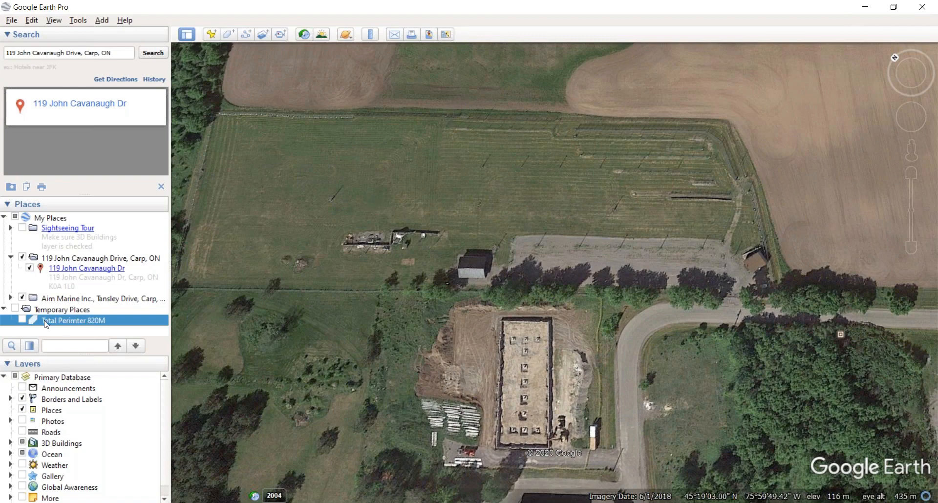
{"action": "left_click", "coordinate": [23, 321]}
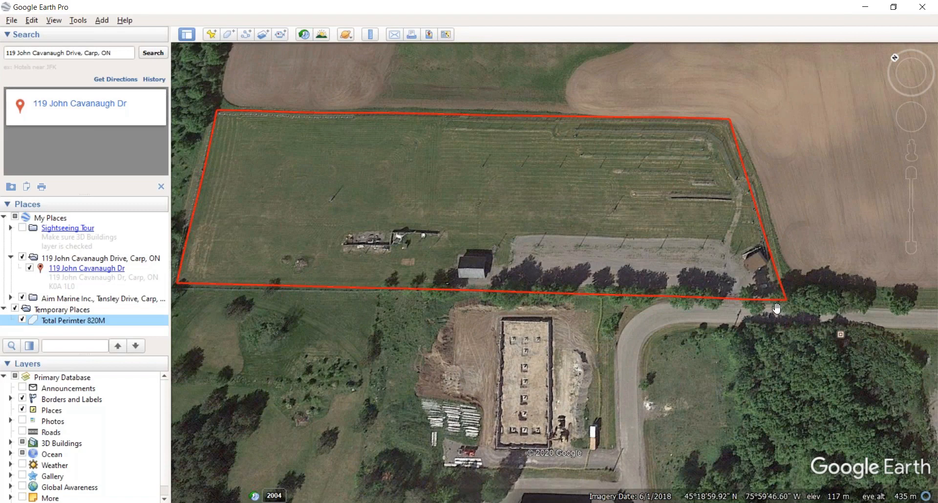
{"action": "scroll", "coordinate": [777, 308], "scroll_direction": "up", "scroll_amount": 2}
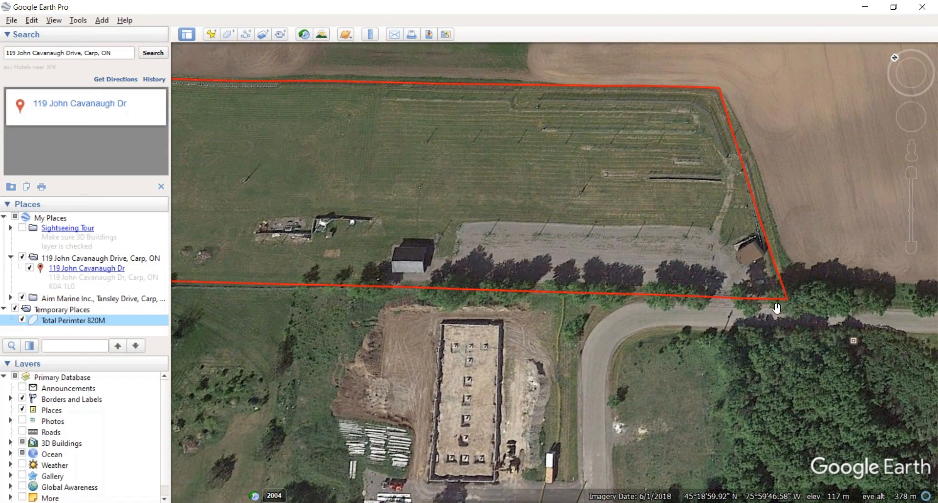
{"action": "scroll", "coordinate": [774, 309], "scroll_direction": "up", "scroll_amount": 1}
{"action": "scroll", "coordinate": [774, 309], "scroll_direction": "up", "scroll_amount": 1}
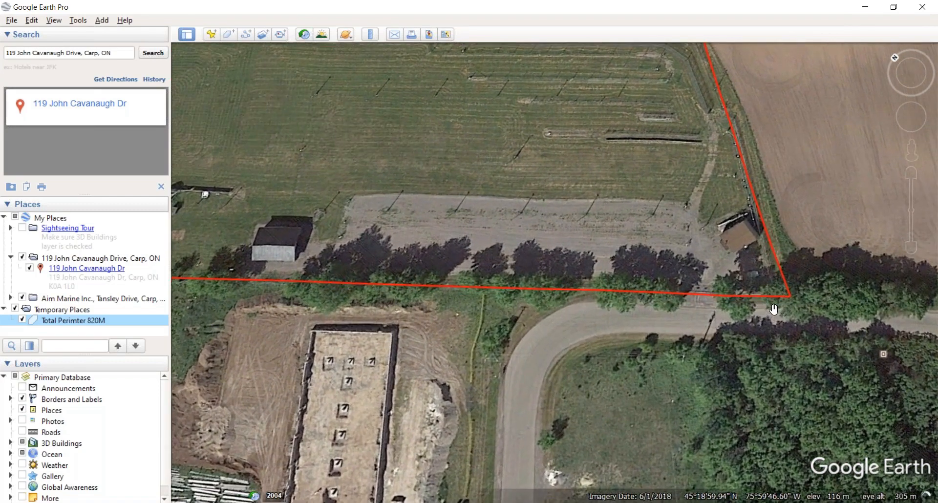
{"action": "scroll", "coordinate": [774, 309], "scroll_direction": "up", "scroll_amount": 1}
Step: Cancel a new placemark, then bring up the Ruler on its Line tab
{"action": "left_click", "coordinate": [212, 34]}
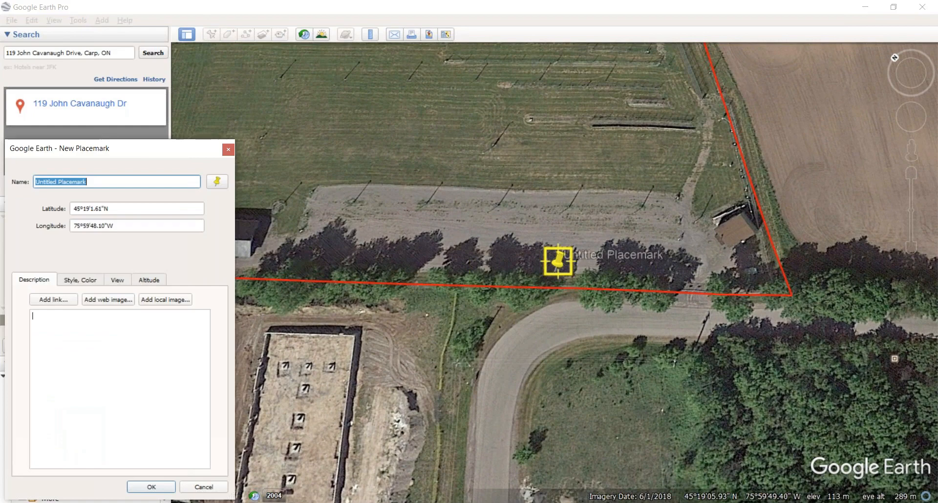
{"action": "left_click", "coordinate": [228, 149]}
{"action": "left_click", "coordinate": [370, 34]}
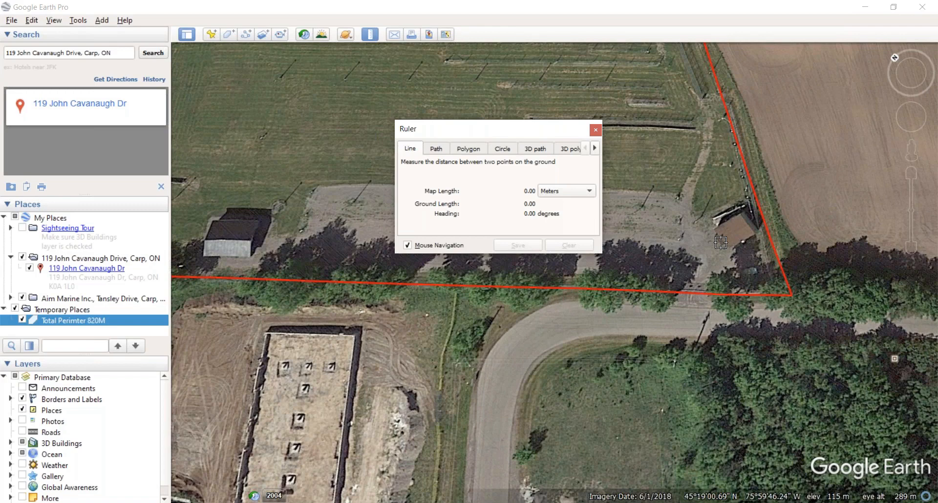
Step: Measure the 16.63 m gap from the corner shed to the southern perimeter, then clear and close the Ruler
{"action": "left_click_drag", "start_coordinate": [721, 242], "coordinate": [717, 260]}
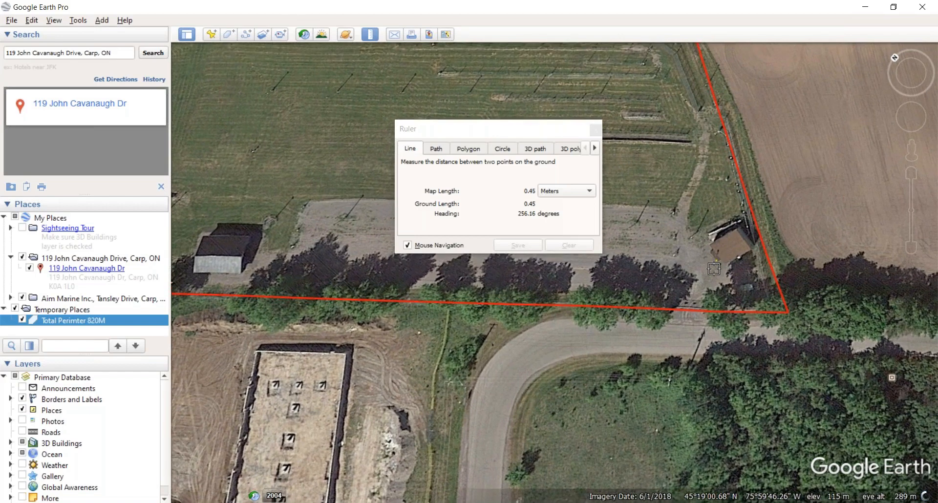
{"action": "left_click", "coordinate": [709, 312]}
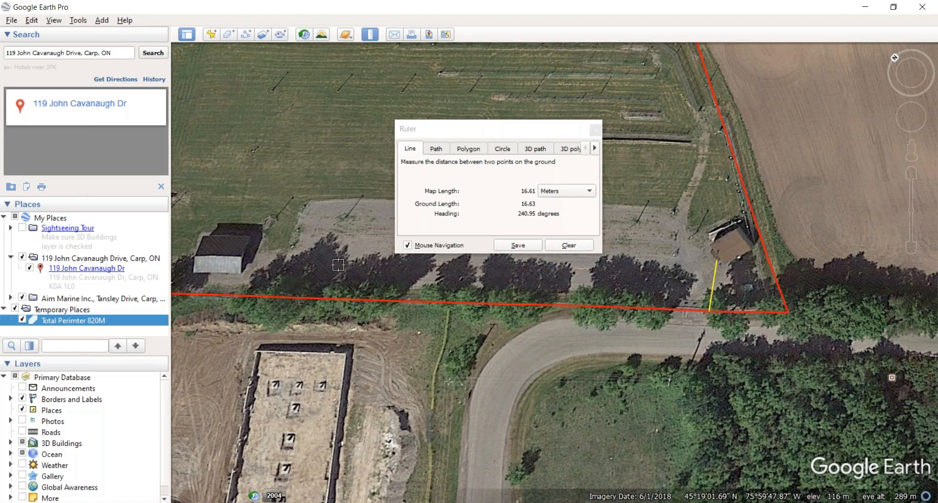
{"action": "left_click", "coordinate": [569, 249]}
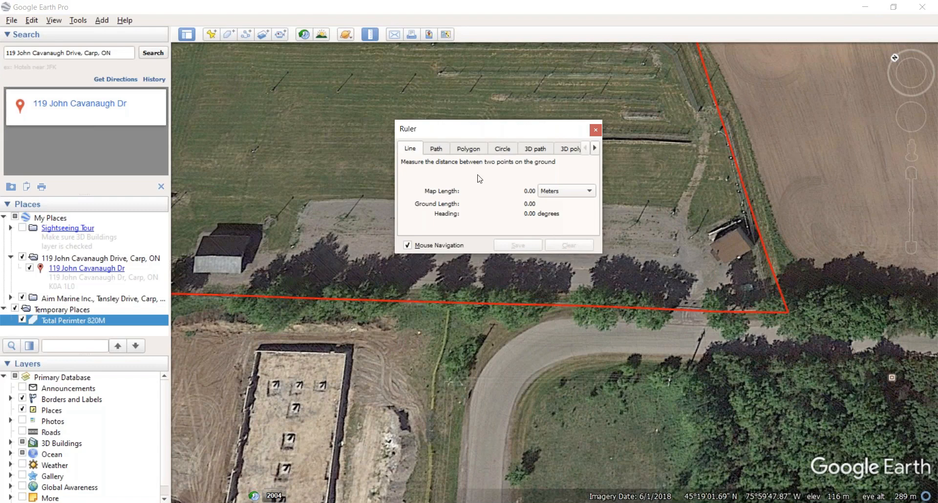
{"action": "left_click", "coordinate": [597, 130]}
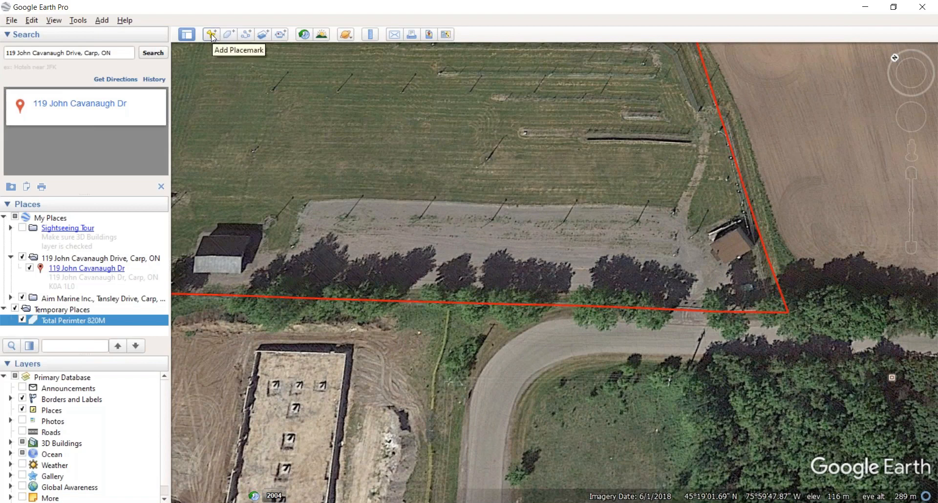
Step: Recentre the field, add a new placemark near its southern edge, and bring up its icon chooser
{"action": "scroll", "coordinate": [215, 92], "scroll_direction": "down", "scroll_amount": 3}
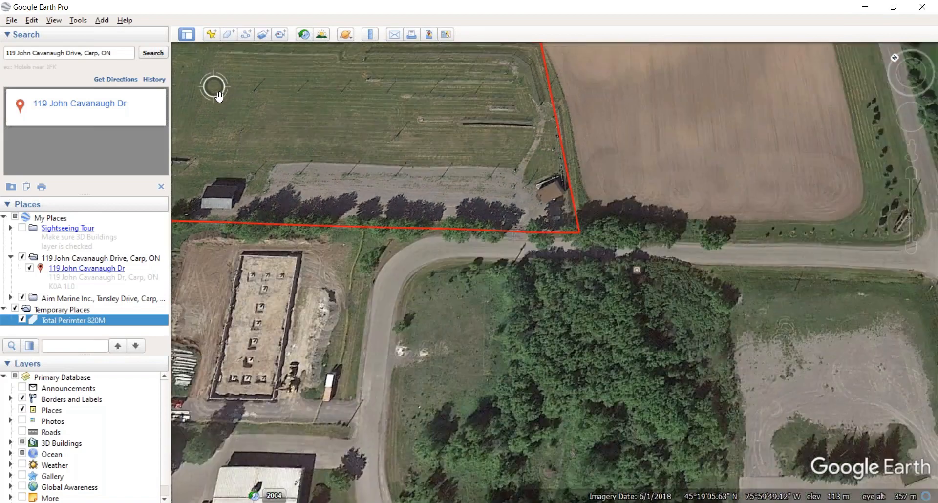
{"action": "left_click_drag", "start_coordinate": [216, 92], "coordinate": [464, 165]}
{"action": "scroll", "coordinate": [467, 164], "scroll_direction": "down", "scroll_amount": 2}
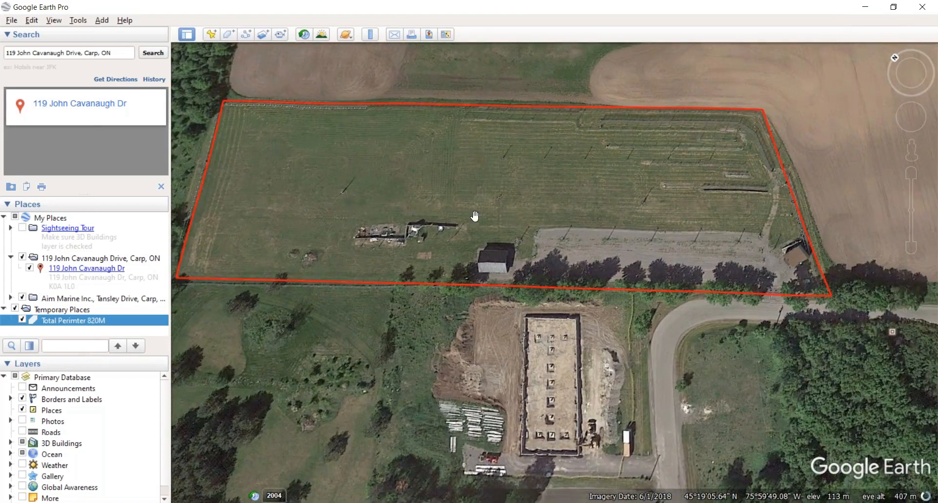
{"action": "left_click", "coordinate": [208, 38]}
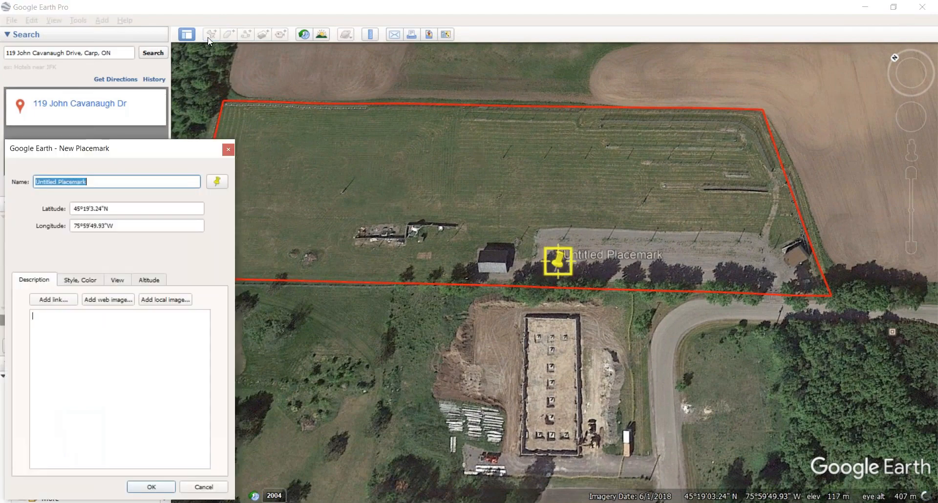
{"action": "left_click", "coordinate": [223, 184]}
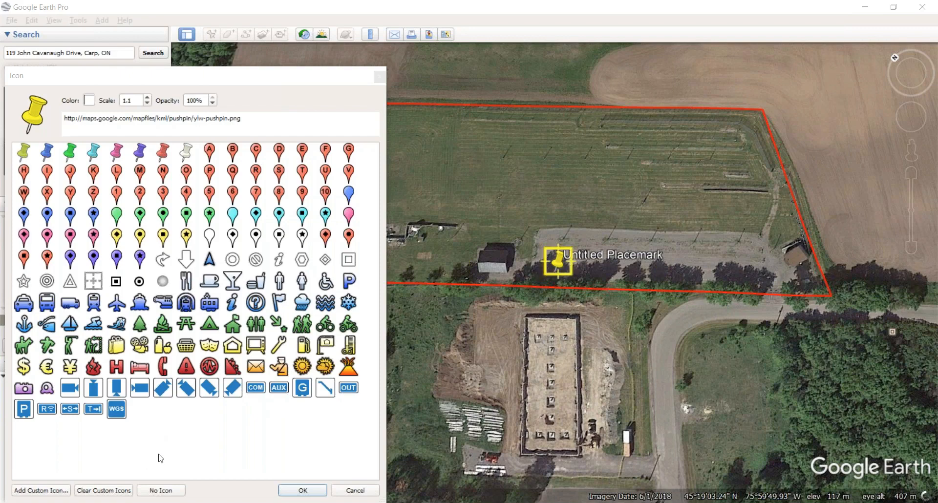
Step: Add camera-01.png as a custom icon and give the placemark the blue P icon
{"action": "left_click", "coordinate": [50, 492]}
{"action": "left_click", "coordinate": [342, 283]}
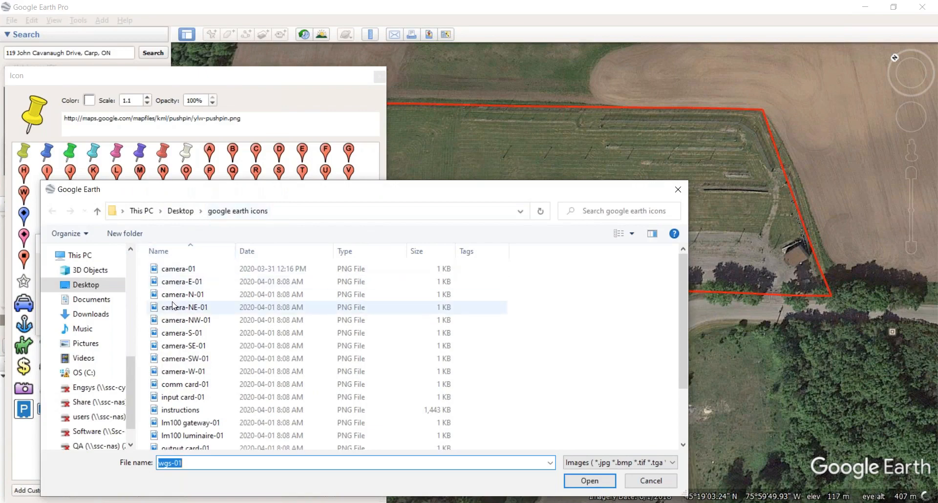
{"action": "left_click", "coordinate": [189, 270]}
{"action": "left_click", "coordinate": [590, 481]}
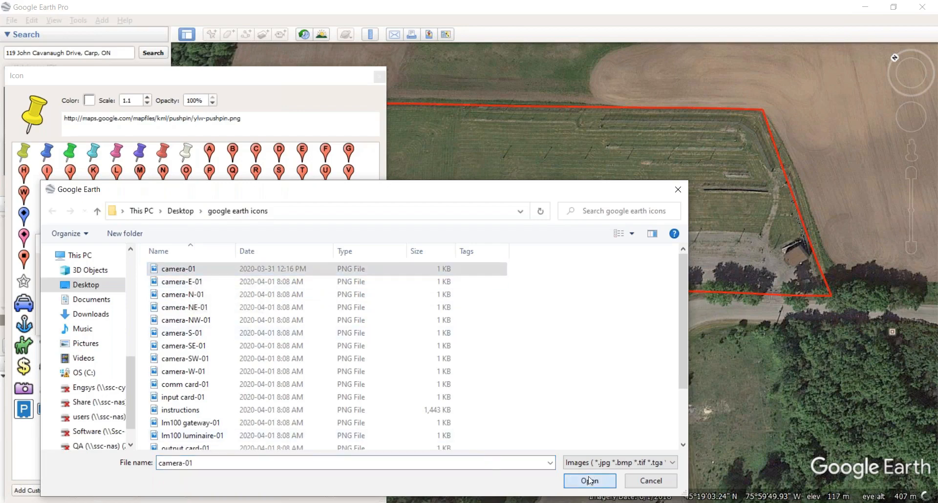
{"action": "left_click", "coordinate": [273, 310]}
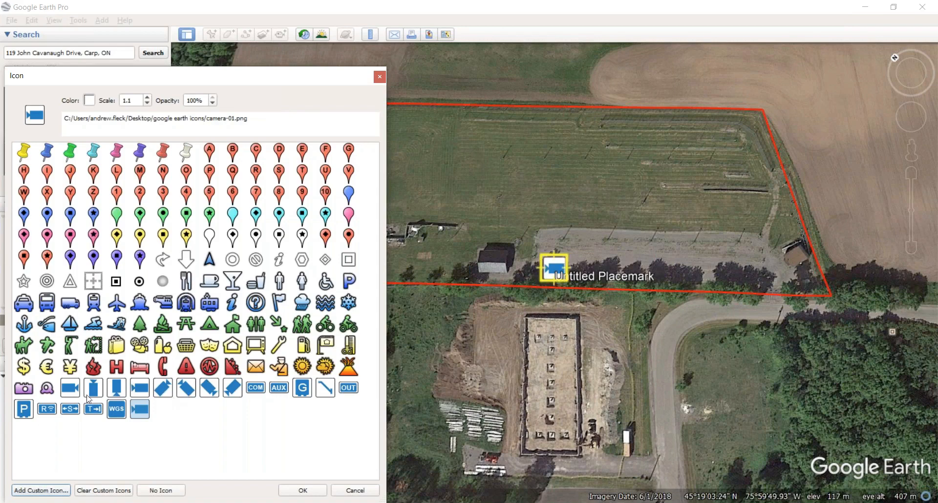
{"action": "left_click", "coordinate": [28, 408]}
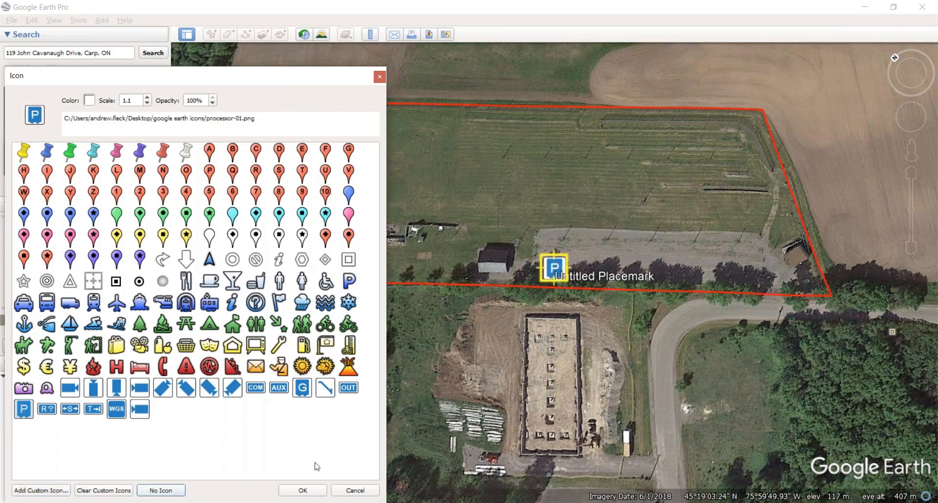
{"action": "left_click", "coordinate": [303, 490]}
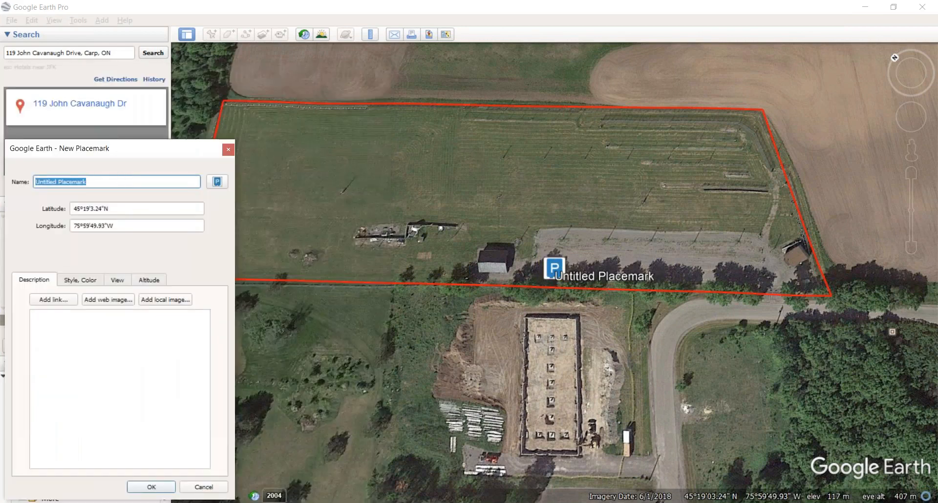
Step: Name the placemark 'FZ 1', move it to the field's southeast corner, and save it
{"action": "type", "text": "FZ 1"}
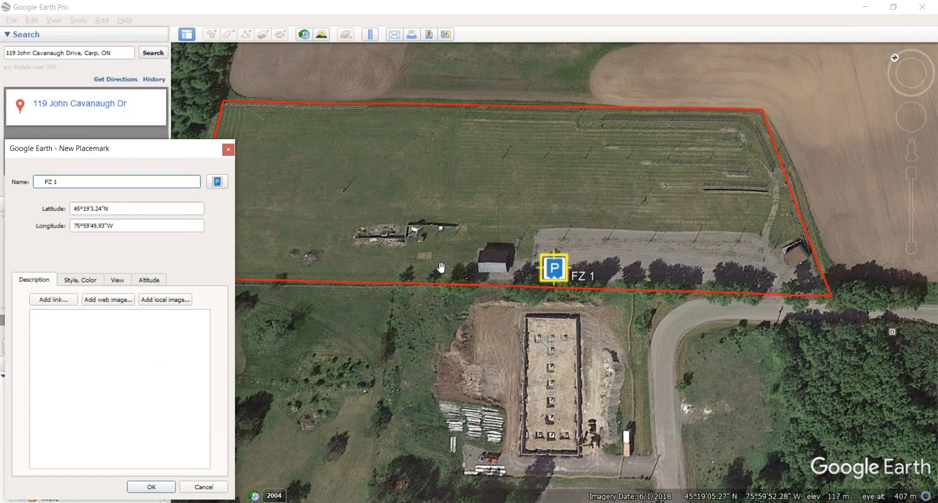
{"action": "left_click_drag", "start_coordinate": [542, 267], "coordinate": [804, 301]}
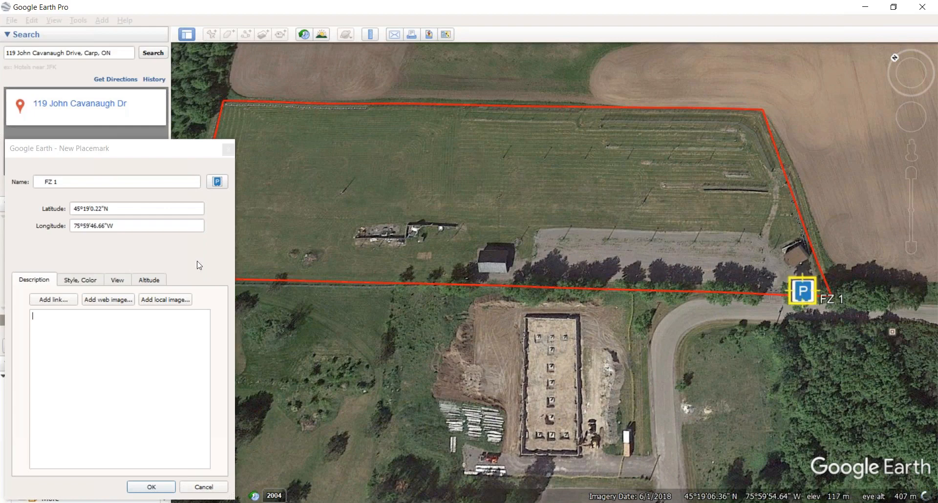
{"action": "left_click", "coordinate": [149, 488]}
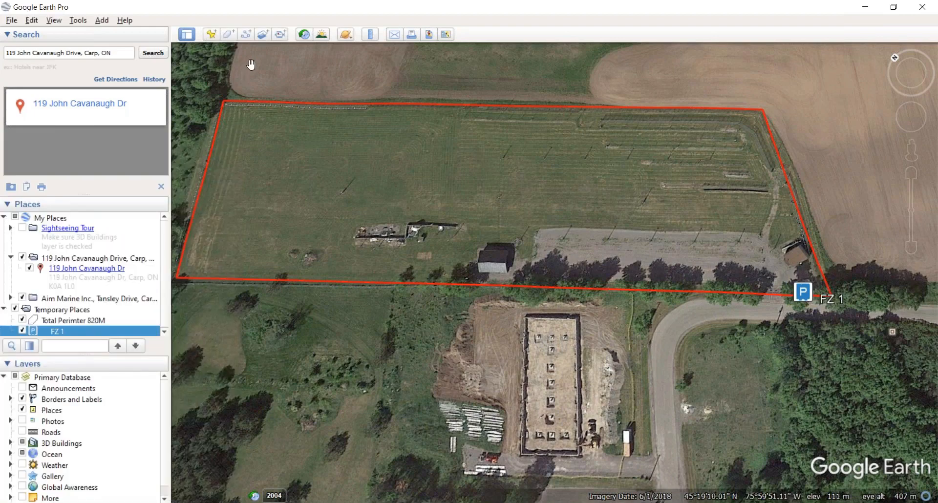
Step: Measure the east edge with the Ruler from FZ 1 to the northeast corner, about 112 m
{"action": "left_click", "coordinate": [372, 36]}
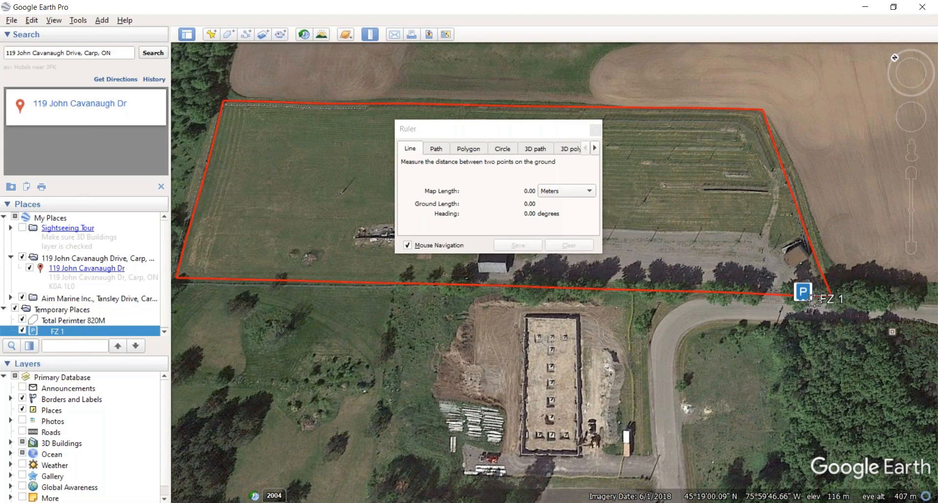
{"action": "left_click", "coordinate": [840, 294]}
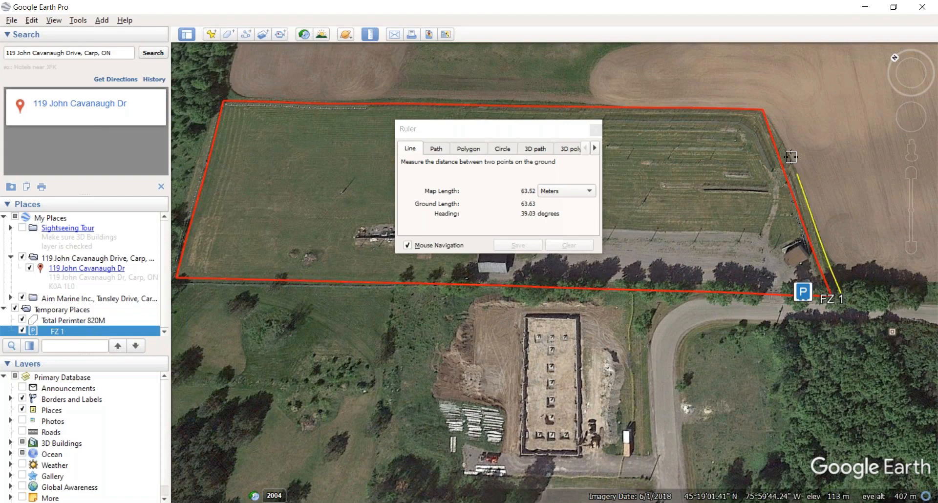
{"action": "left_click", "coordinate": [771, 104]}
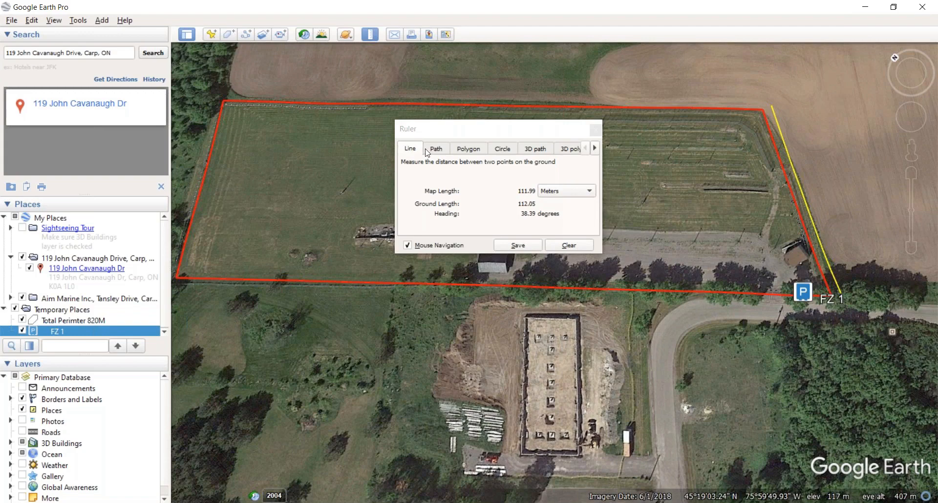
Step: Cancel saving the 112 m east-edge line as a path and begin a new placemark
{"action": "left_click", "coordinate": [517, 246]}
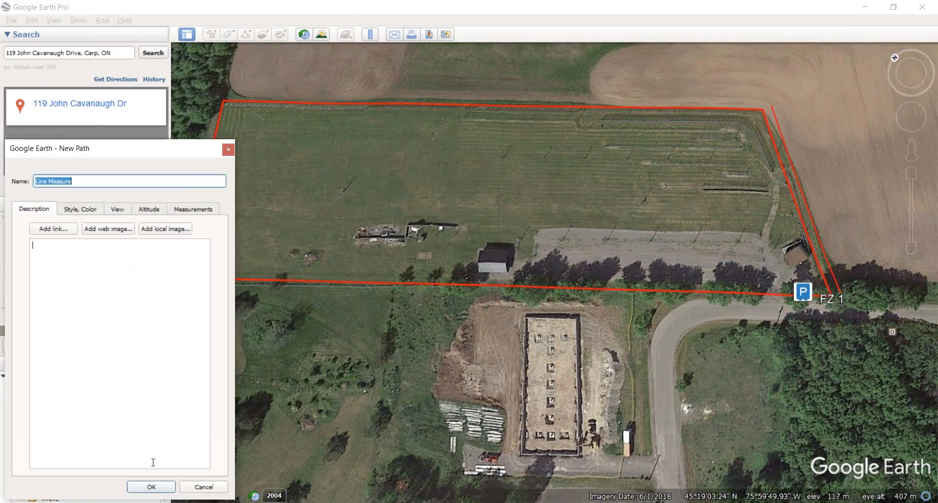
{"action": "left_click", "coordinate": [207, 490]}
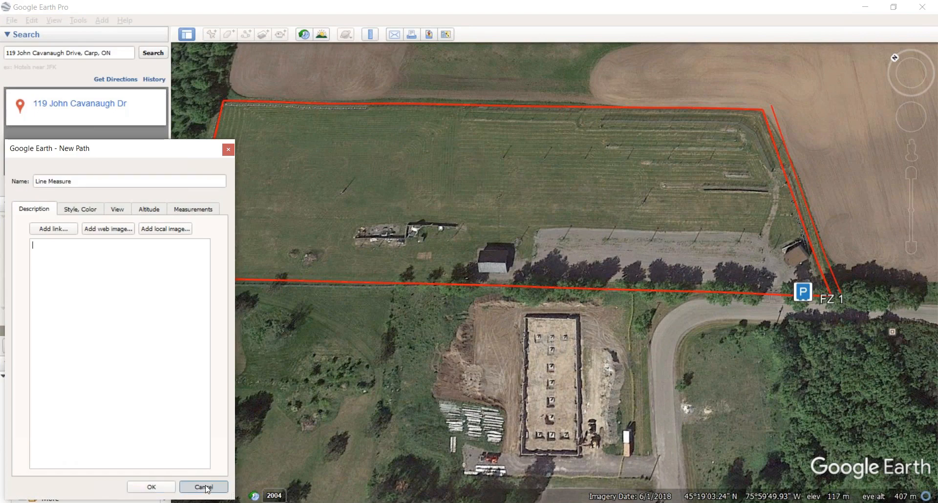
{"action": "left_click", "coordinate": [211, 35]}
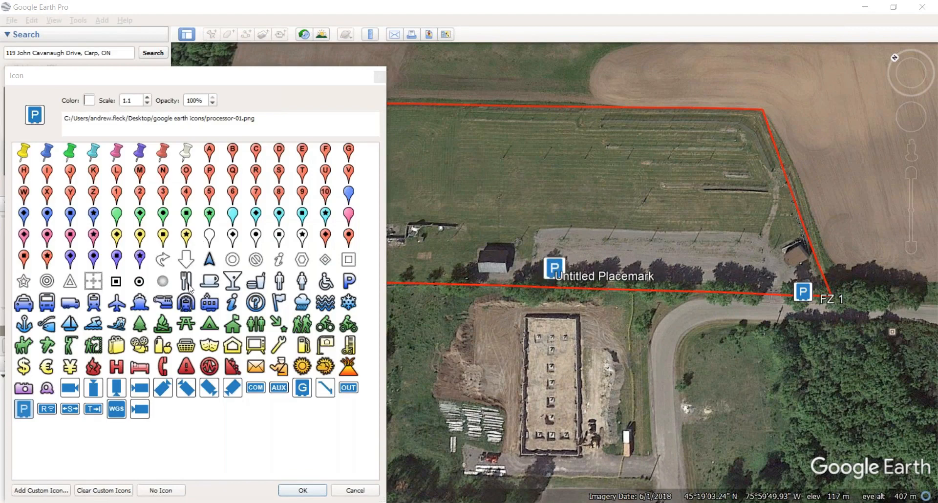
Step: Give the new placemark the splice icon and move it to the field's northeast corner
{"action": "left_click", "coordinate": [71, 411]}
{"action": "left_click", "coordinate": [302, 493]}
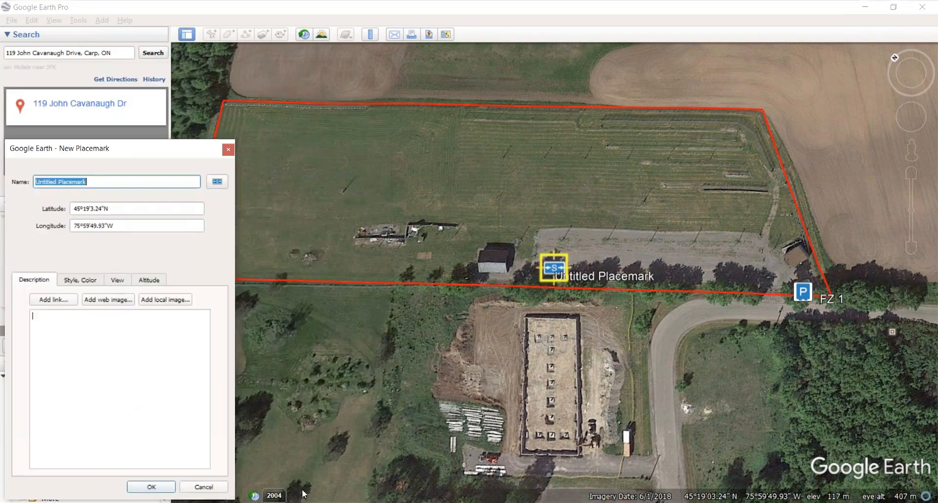
{"action": "left_click_drag", "start_coordinate": [581, 253], "coordinate": [751, 120]}
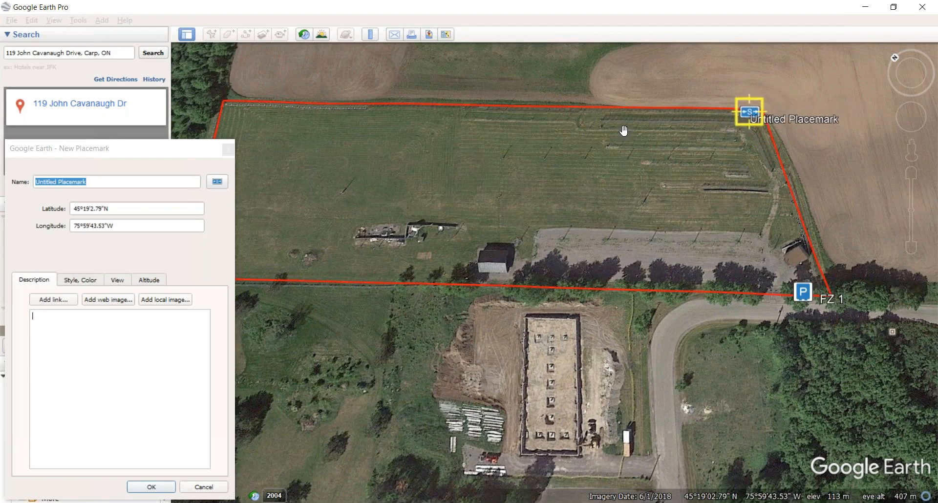
Step: Rename the placemark 'Splice Kit' and save it
{"action": "left_click", "coordinate": [122, 178]}
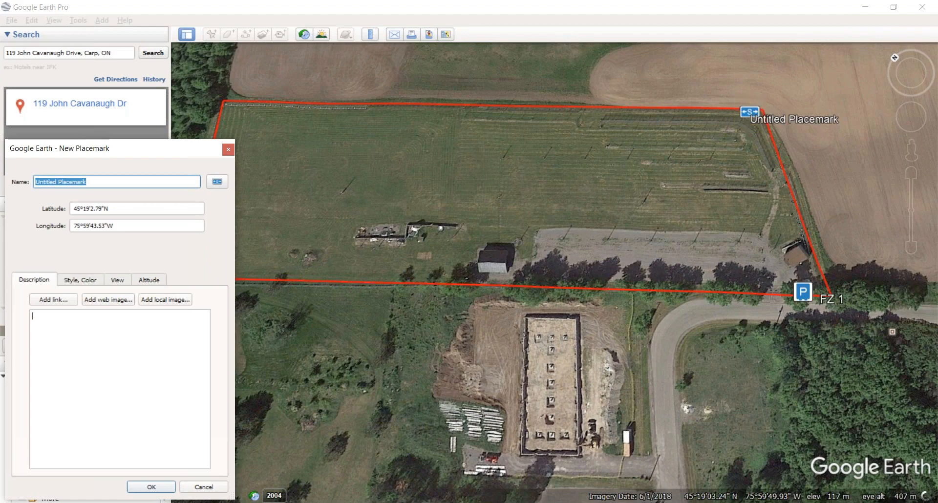
{"action": "key", "text": "BackSpace"}
{"action": "type", "text": "Splice Kit"}
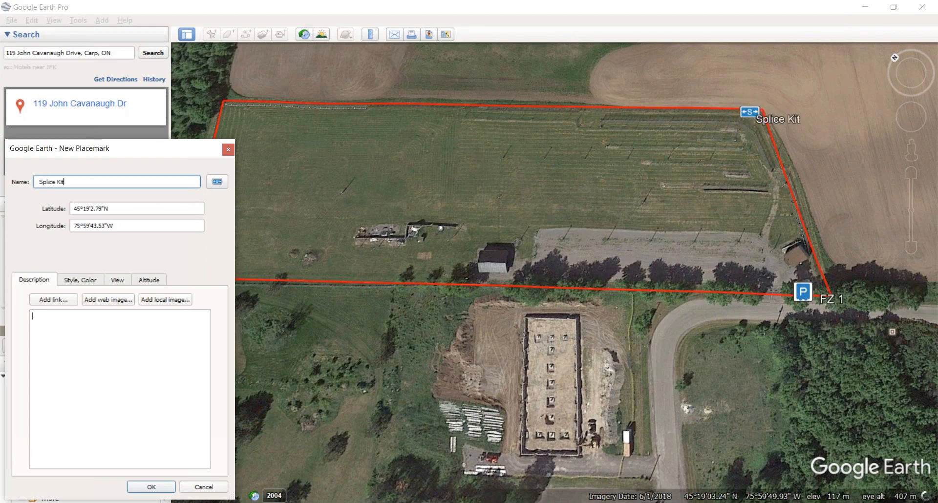
{"action": "key", "text": "Left"}
{"action": "key", "text": "Left"}
{"action": "key", "text": "Left"}
{"action": "key", "text": "Left"}
{"action": "key", "text": "Left"}
{"action": "key", "text": "Left"}
{"action": "key", "text": "Left"}
{"action": "key", "text": "Left"}
{"action": "key", "text": "Left"}
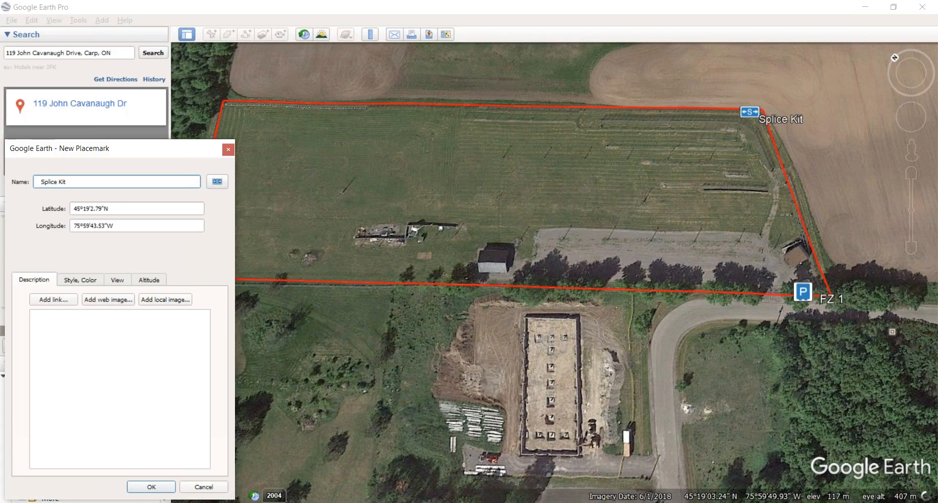
{"action": "left_click", "coordinate": [33, 317]}
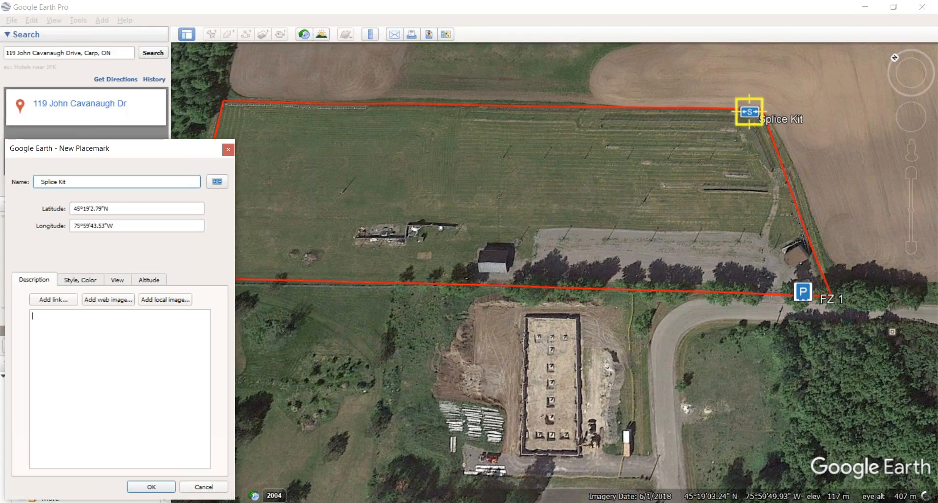
{"action": "left_click", "coordinate": [158, 491]}
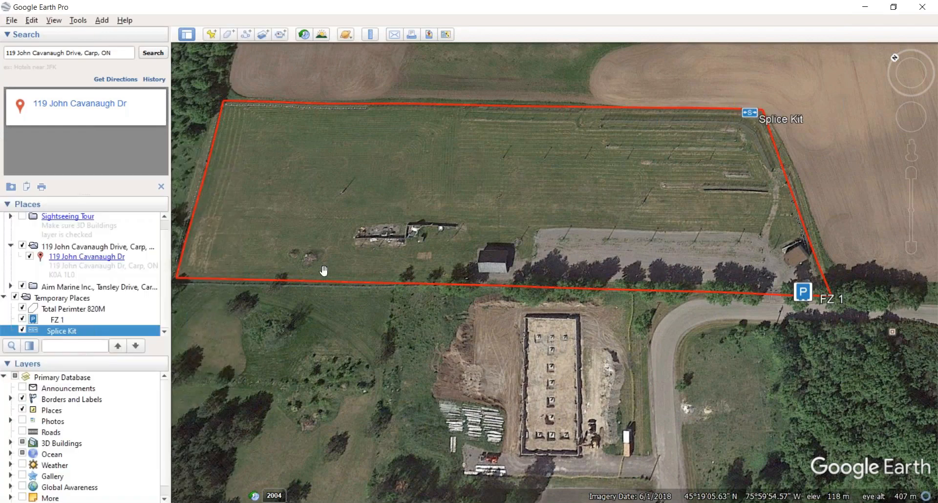
Step: Measure 148.13 m westward along the top edge from Splice Kit and save it as 'Line Measure'
{"action": "left_click", "coordinate": [371, 39]}
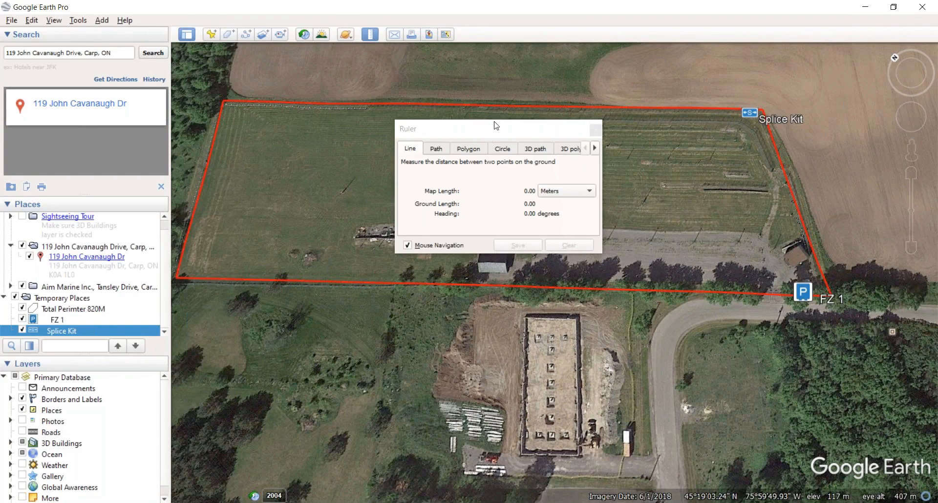
{"action": "left_click_drag", "start_coordinate": [494, 134], "coordinate": [466, 179]}
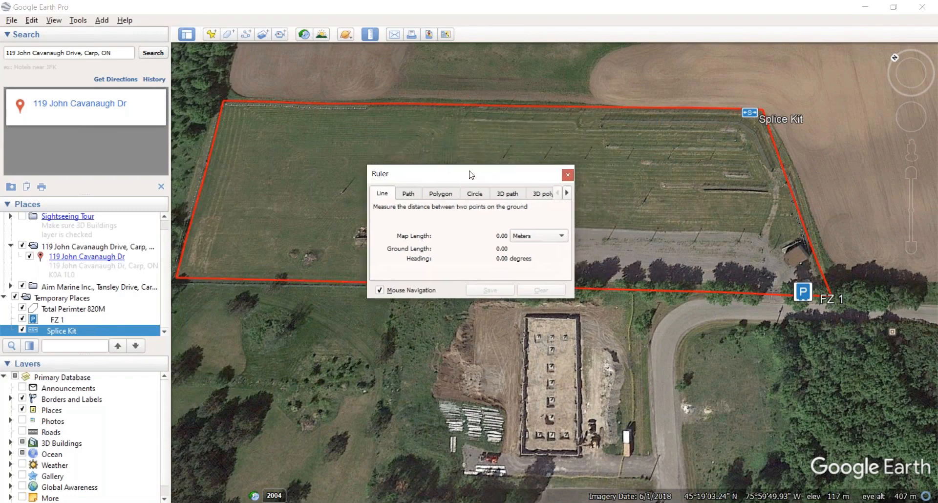
{"action": "left_click", "coordinate": [740, 114]}
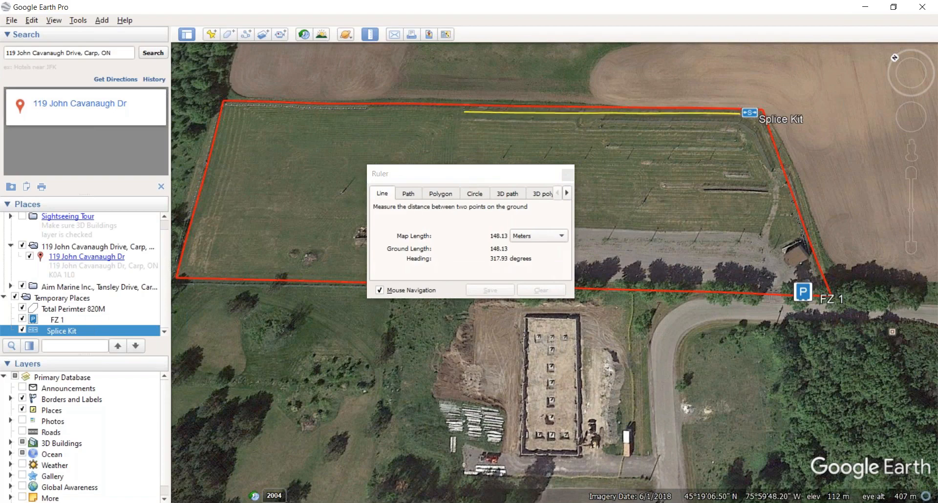
{"action": "left_click", "coordinate": [465, 112]}
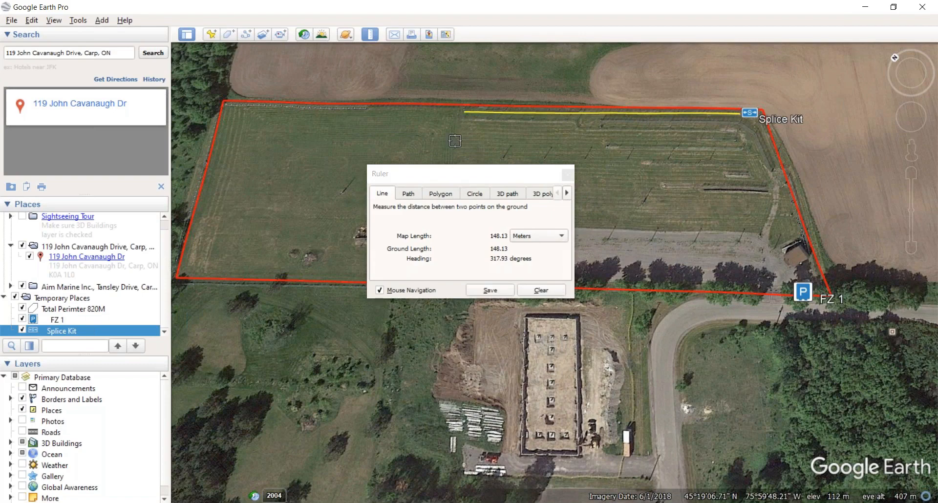
{"action": "left_click", "coordinate": [489, 291]}
{"action": "left_click", "coordinate": [150, 489]}
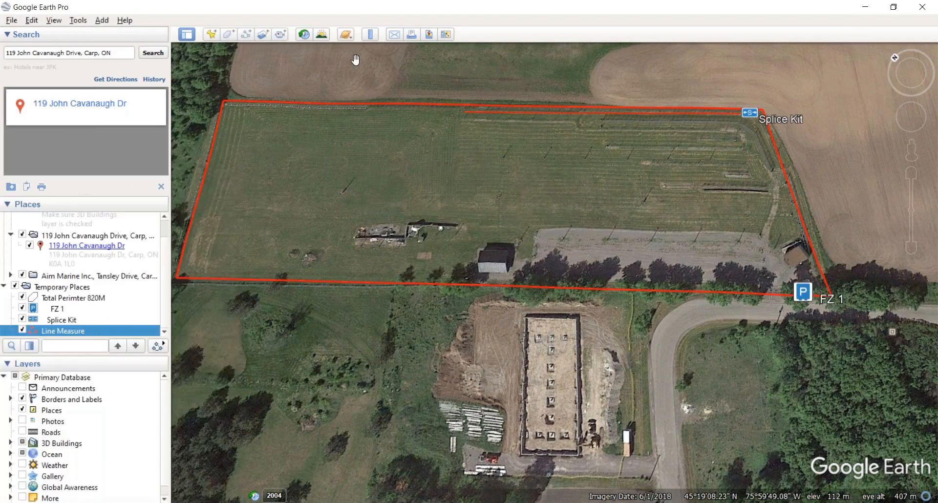
{"action": "left_click", "coordinate": [212, 34]}
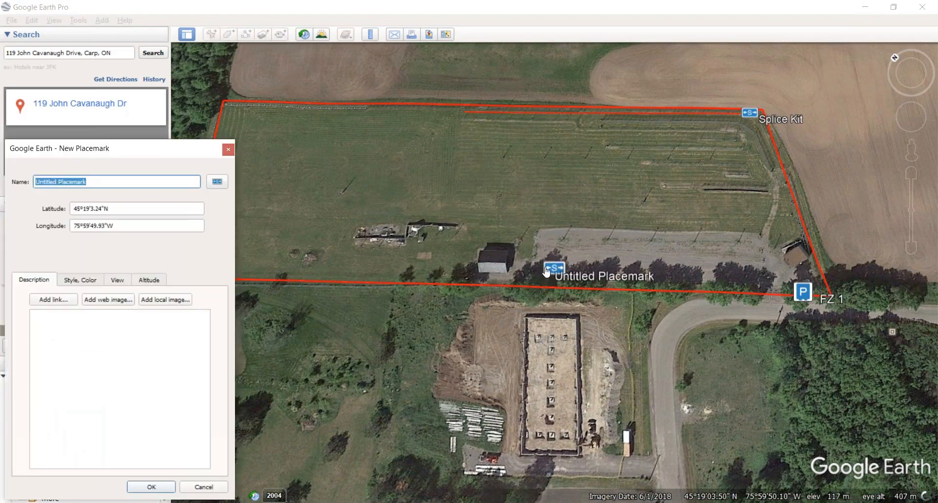
Step: Place the new placemark on the field's top edge as 'Splice 2' and hide the Line Measure path
{"action": "left_click_drag", "start_coordinate": [555, 274], "coordinate": [468, 107]}
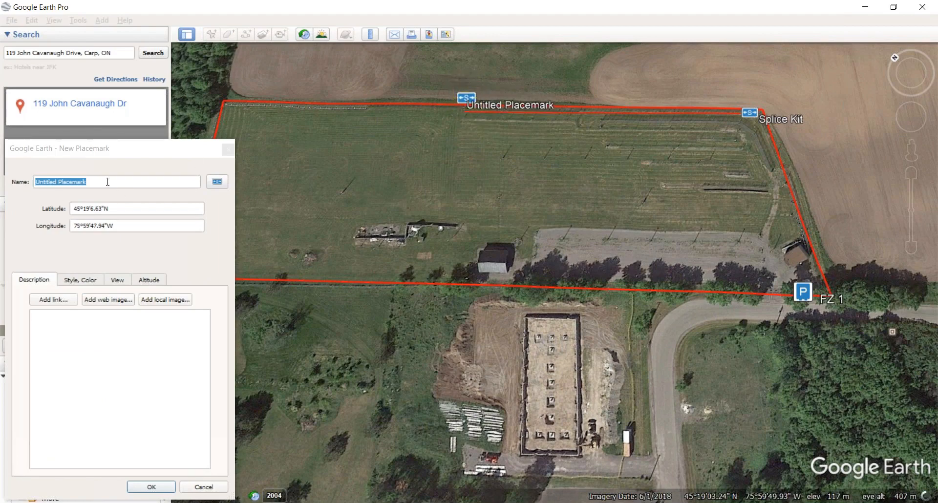
{"action": "left_click", "coordinate": [17, 153]}
{"action": "type", "text": "S"}
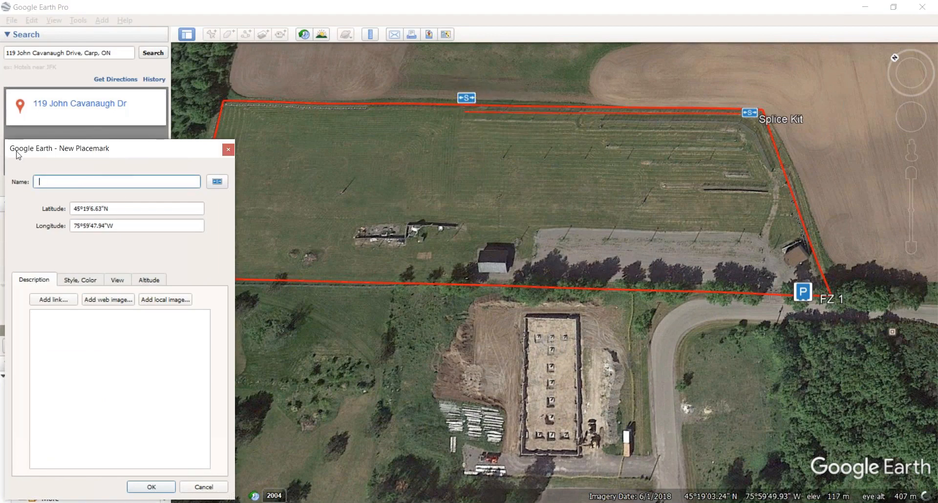
{"action": "key", "text": "BackSpace"}
{"action": "left_click", "coordinate": [152, 487]}
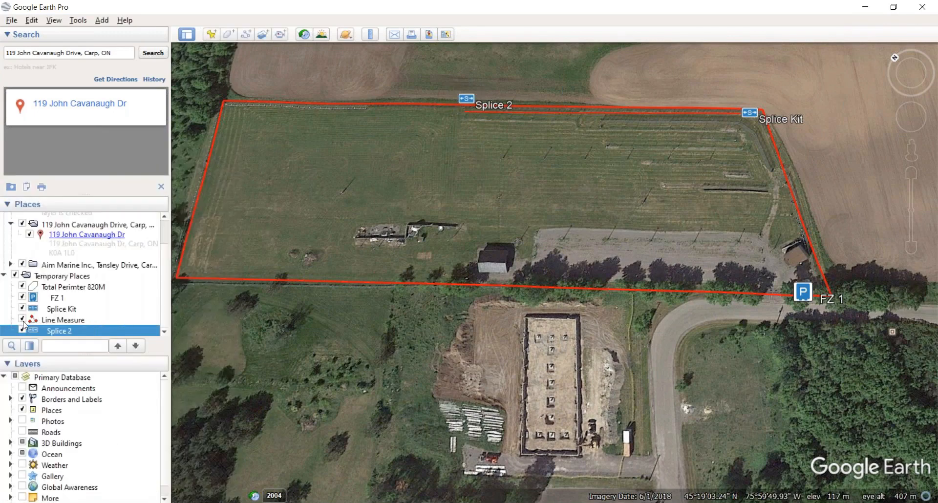
{"action": "left_click", "coordinate": [22, 321]}
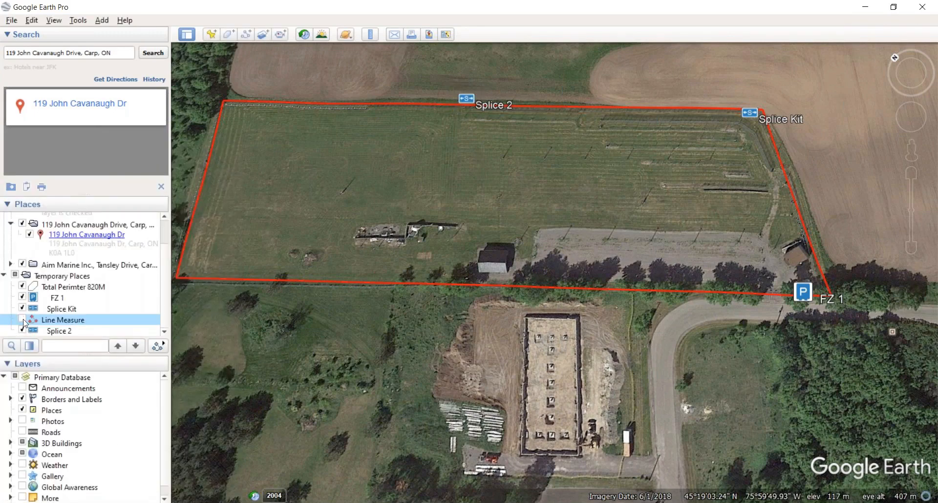
Step: Delete the 148.13 m Line Measure path from Temporary Places
{"action": "right_click", "coordinate": [64, 323]}
{"action": "left_click", "coordinate": [98, 371]}
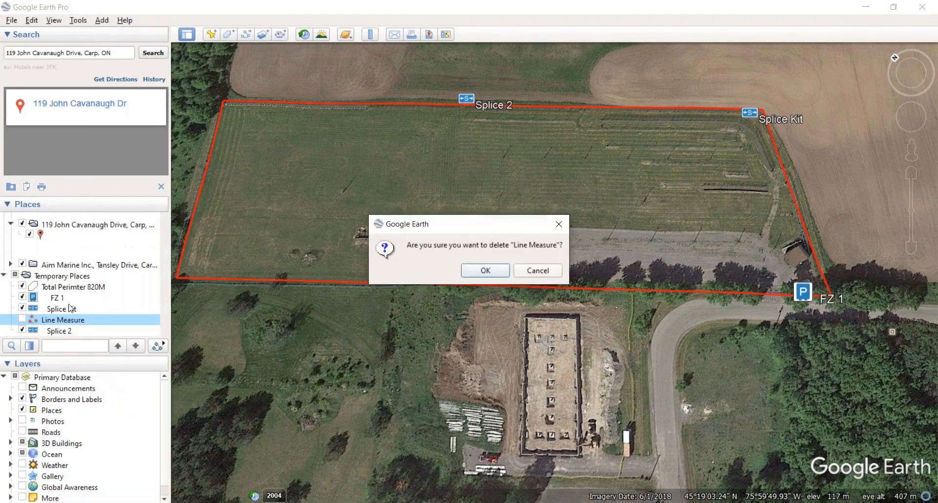
{"action": "left_click", "coordinate": [485, 270]}
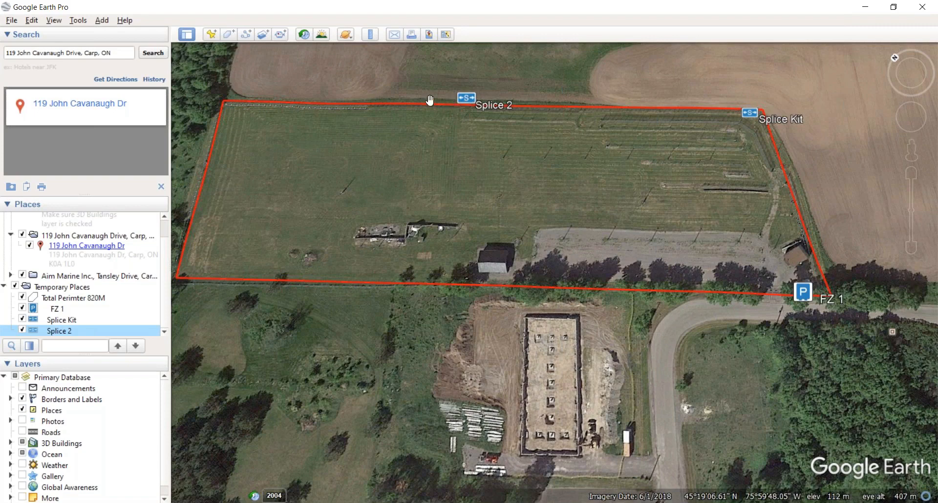
{"action": "left_click", "coordinate": [212, 36]}
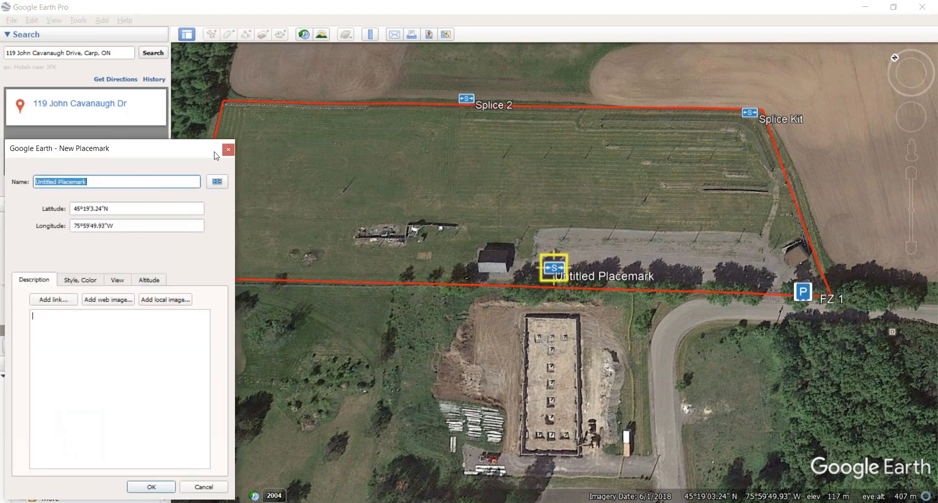
Step: Discard the unwanted placemark and set the Ruler to multi-point path measurement
{"action": "left_click", "coordinate": [227, 150]}
{"action": "left_click", "coordinate": [367, 35]}
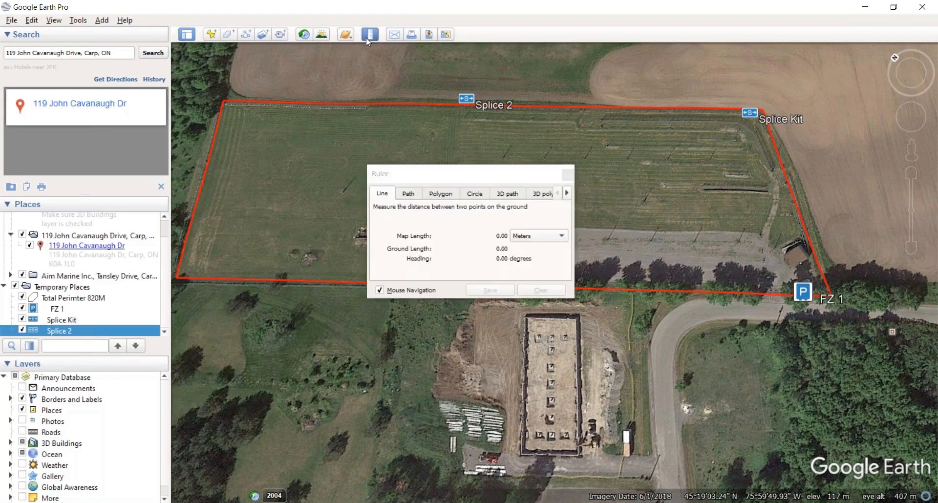
{"action": "left_click", "coordinate": [407, 194]}
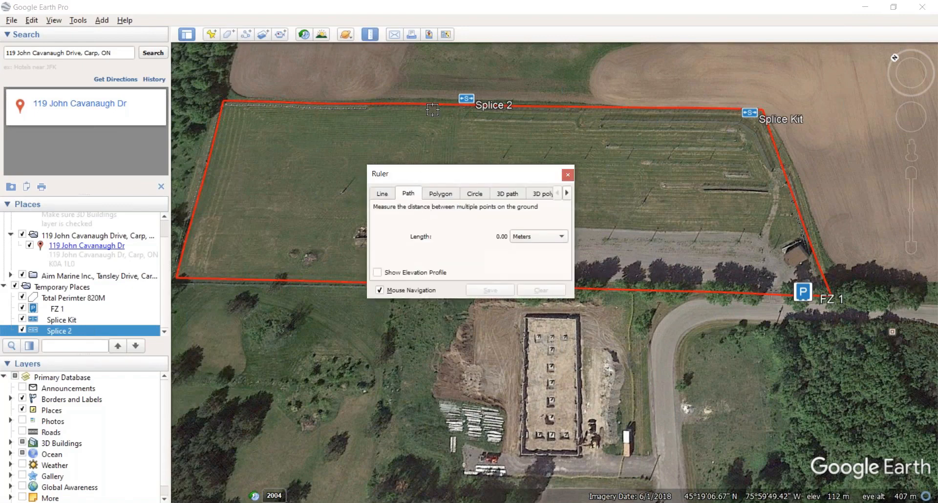
Step: Trace a 290.52 m path from Splice 2 down the west edge and along the south edge, saved as 'Path Measure'
{"action": "left_click", "coordinate": [466, 108]}
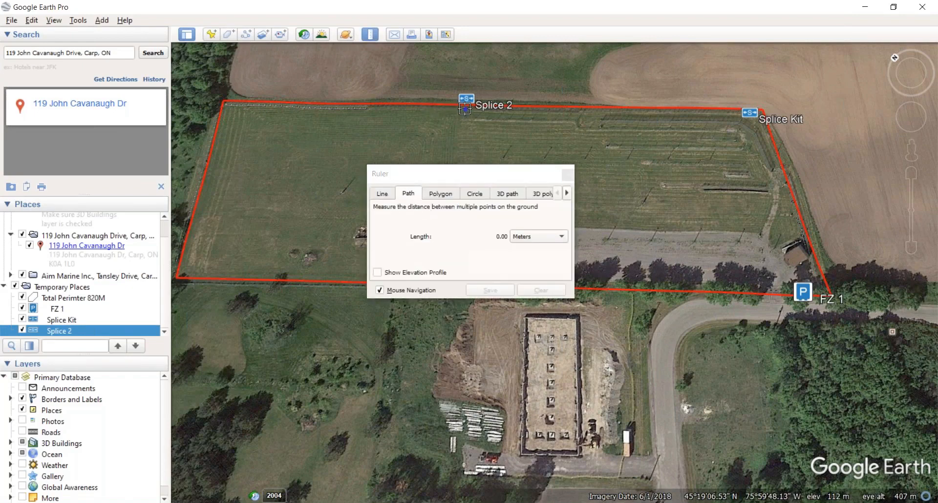
{"action": "left_click", "coordinate": [228, 106]}
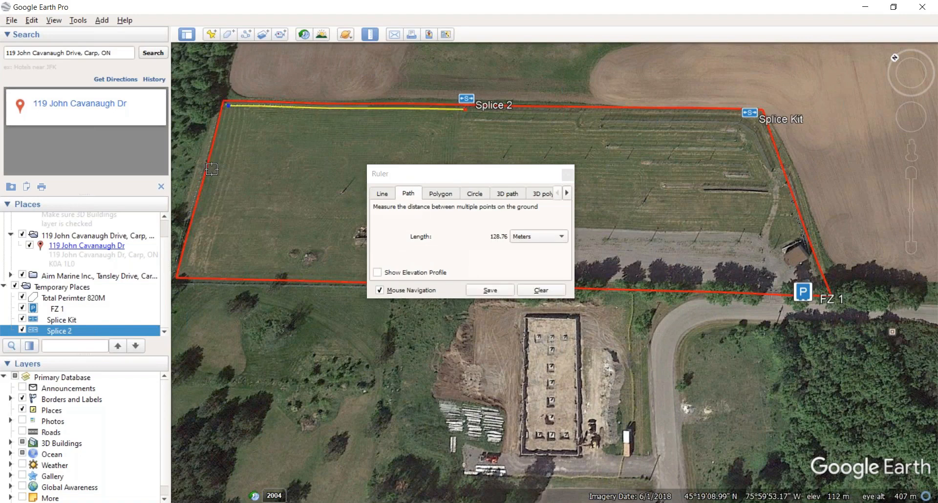
{"action": "left_click", "coordinate": [184, 269]}
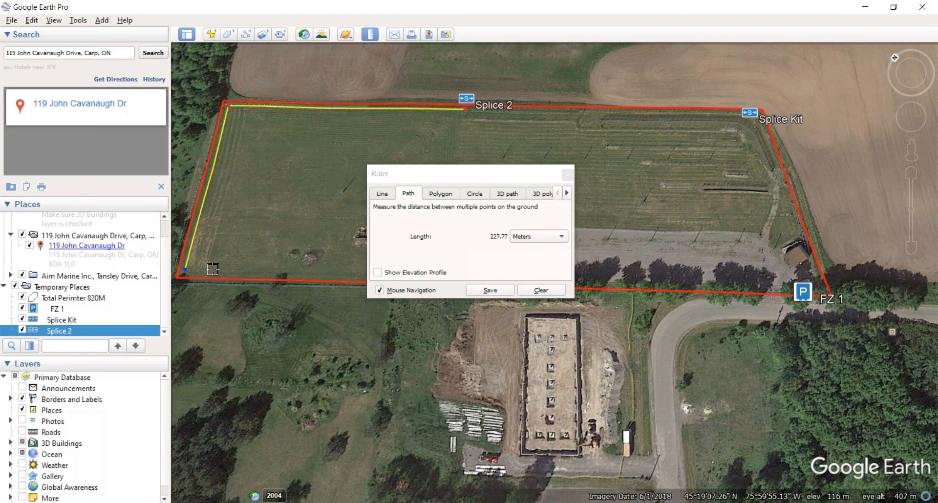
{"action": "left_click", "coordinate": [229, 272]}
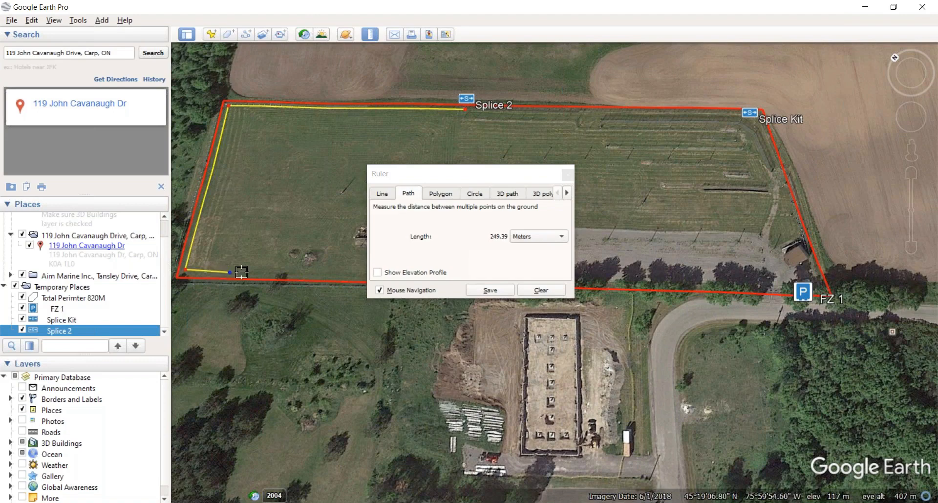
{"action": "left_click", "coordinate": [307, 275]}
{"action": "left_click", "coordinate": [315, 275]}
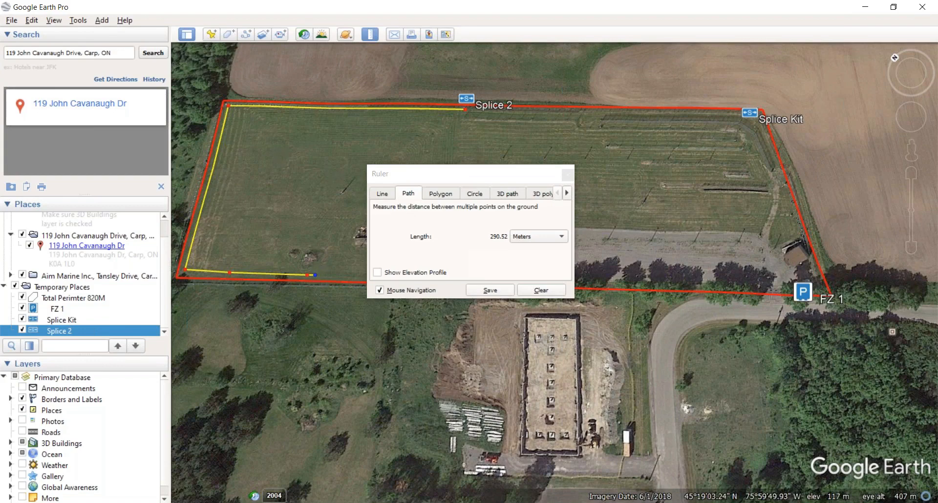
{"action": "left_click", "coordinate": [490, 291]}
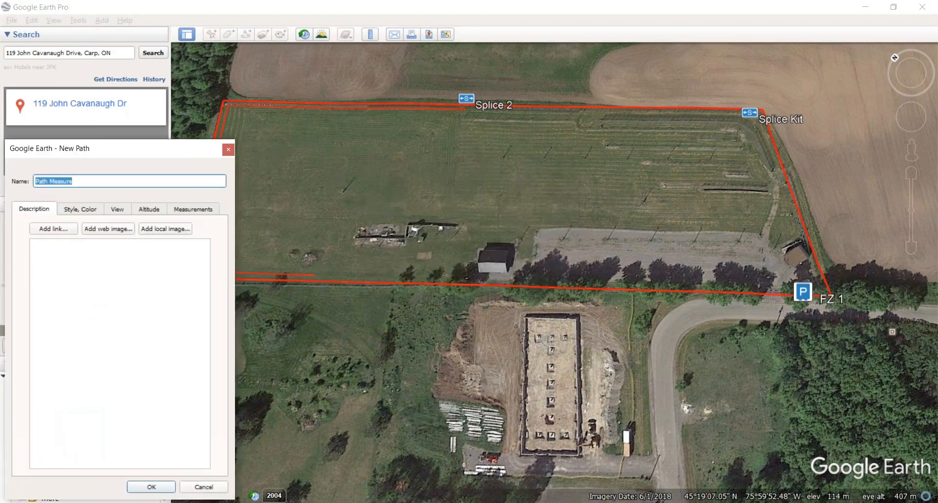
{"action": "left_click", "coordinate": [167, 488]}
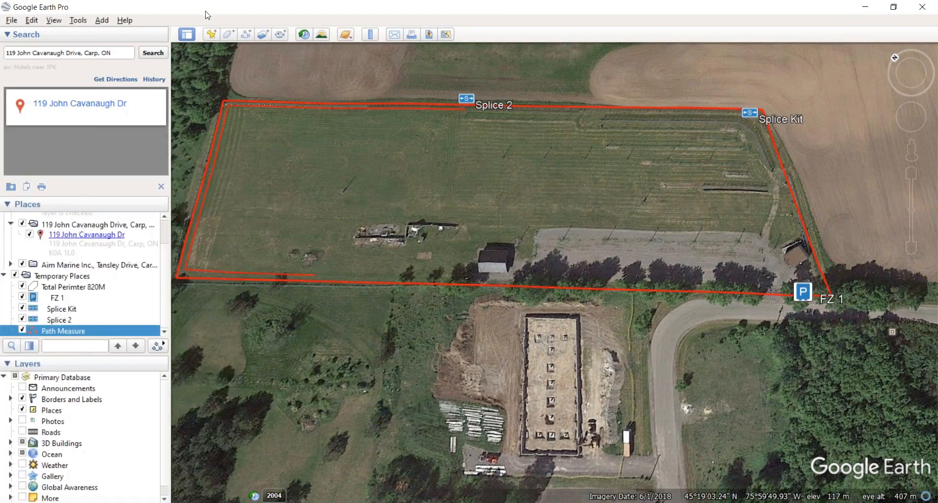
{"action": "left_click", "coordinate": [212, 35]}
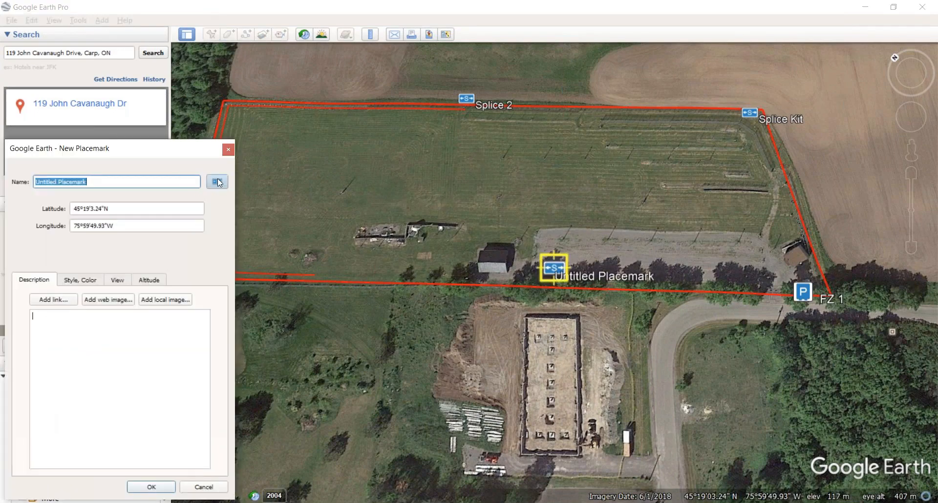
Step: Set up a blue-P placemark 'FZ2' on the field edge, then cancel it and hide Path Measure
{"action": "left_click", "coordinate": [218, 183]}
{"action": "left_click", "coordinate": [21, 410]}
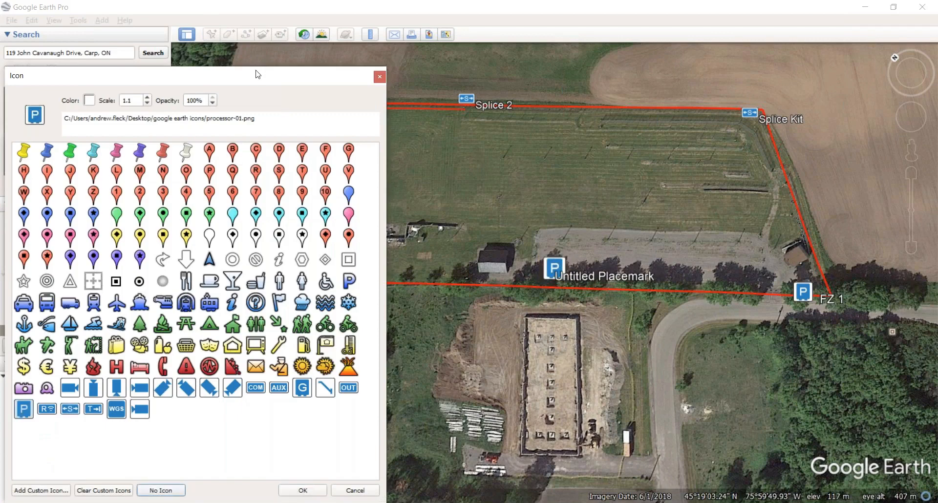
{"action": "left_click", "coordinate": [302, 490]}
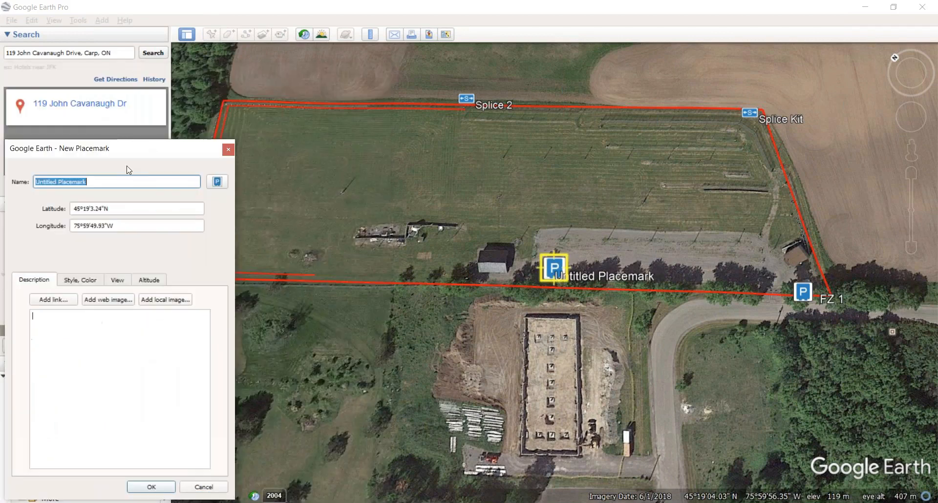
{"action": "key", "text": "BackSpace"}
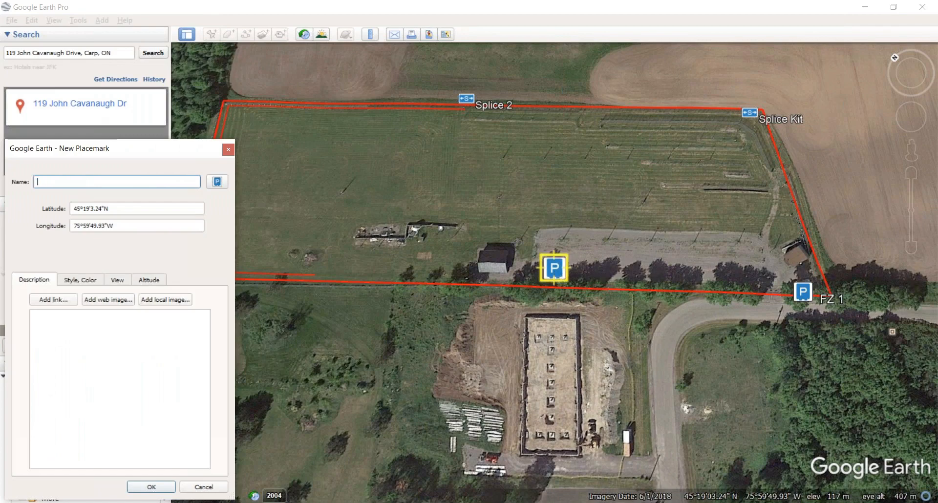
{"action": "type", "text": "FZ2"}
{"action": "left_click", "coordinate": [33, 316]}
{"action": "left_click_drag", "start_coordinate": [553, 268], "coordinate": [322, 266]}
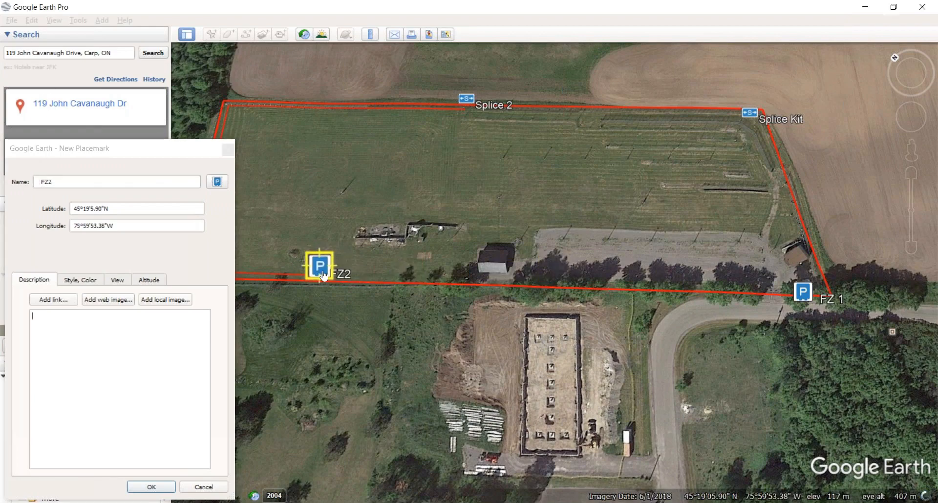
{"action": "left_click", "coordinate": [222, 149]}
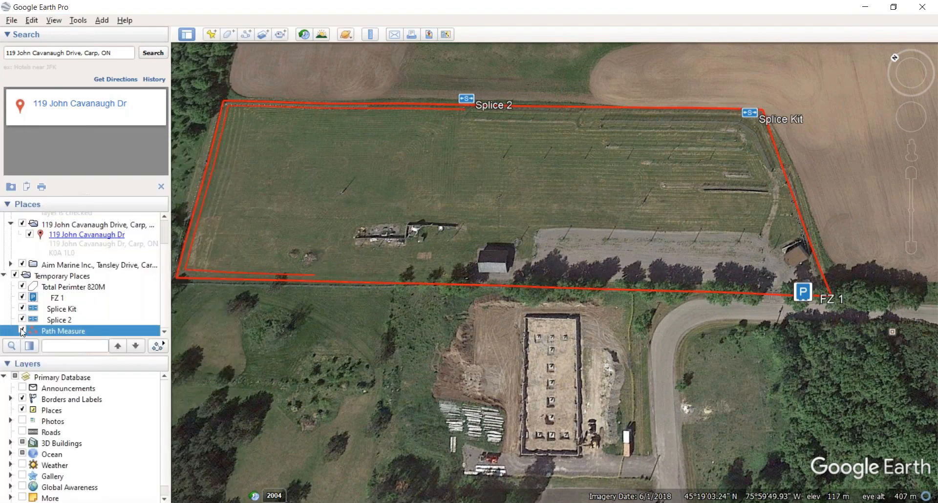
{"action": "left_click", "coordinate": [22, 331]}
Step: Reselect Path Measure and start a new untitled placemark in the parking area
{"action": "right_click", "coordinate": [53, 332]}
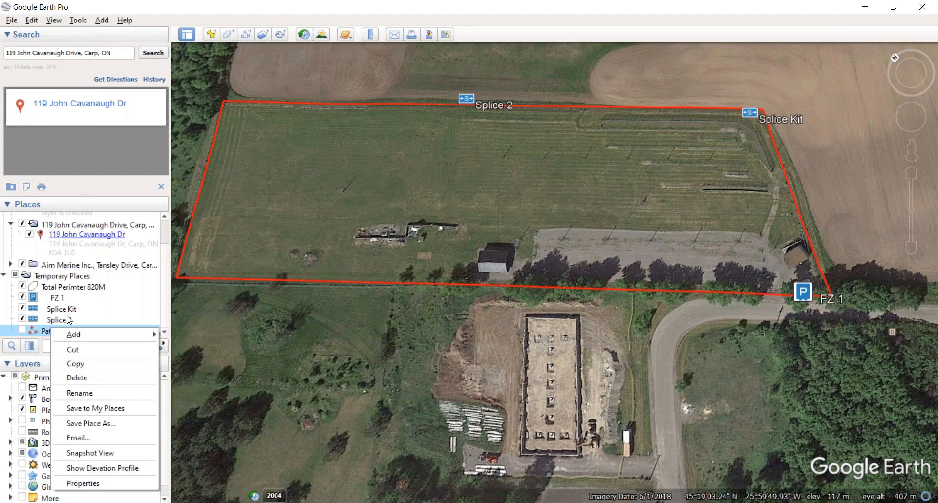
{"action": "left_click", "coordinate": [114, 310]}
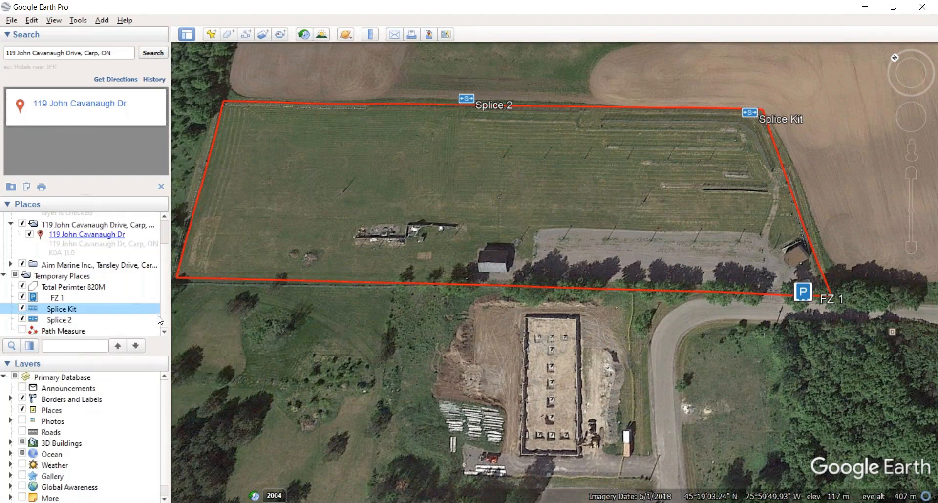
{"action": "left_click", "coordinate": [80, 332]}
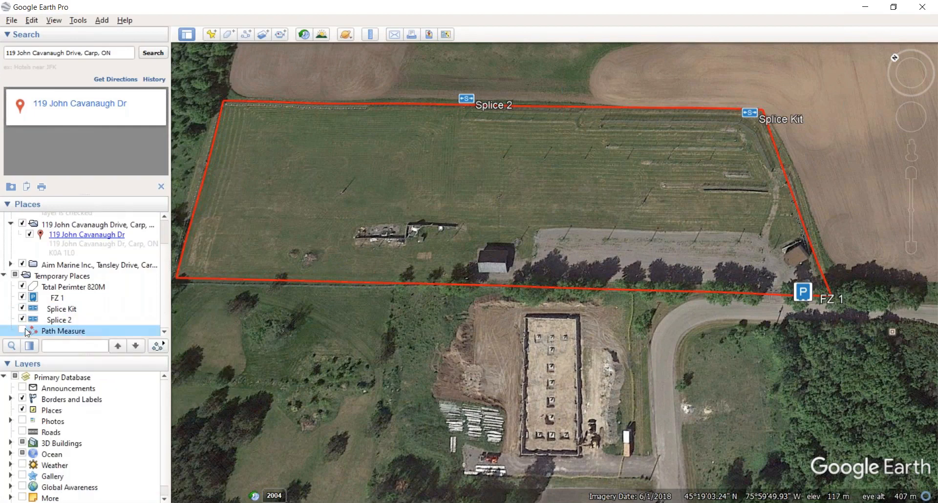
{"action": "left_click", "coordinate": [211, 34]}
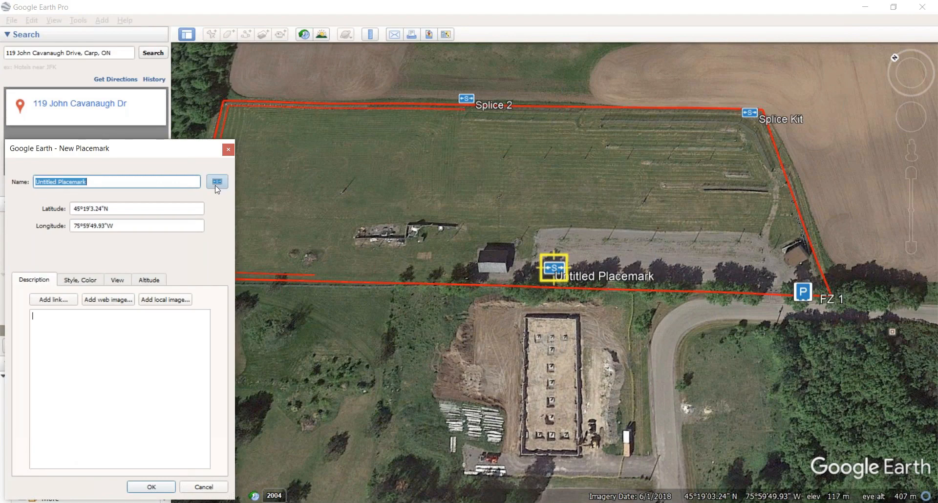
{"action": "left_click", "coordinate": [217, 182]}
Step: Give the placemark the blue P icon, move it to the south-west edge, and save it as 'FZ 2'
{"action": "left_click", "coordinate": [23, 409]}
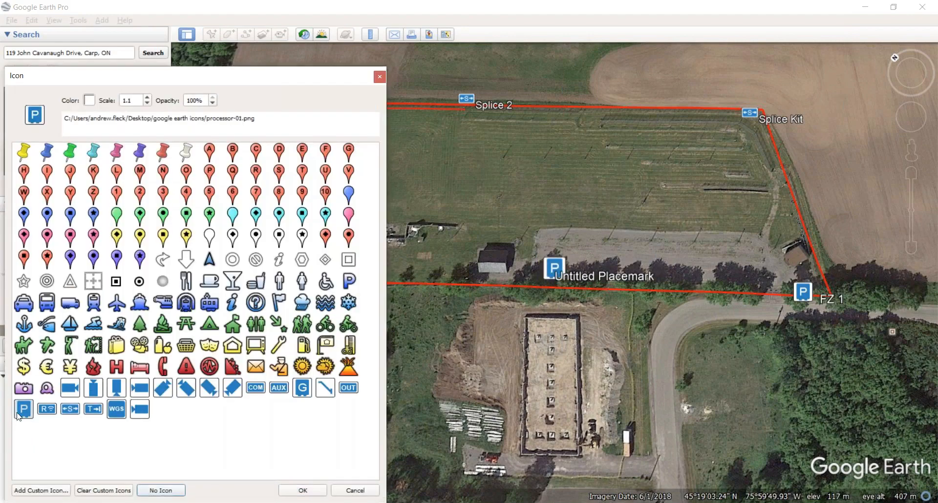
{"action": "left_click", "coordinate": [303, 490]}
{"action": "left_click_drag", "start_coordinate": [554, 268], "coordinate": [330, 266]}
{"action": "left_click", "coordinate": [39, 172]}
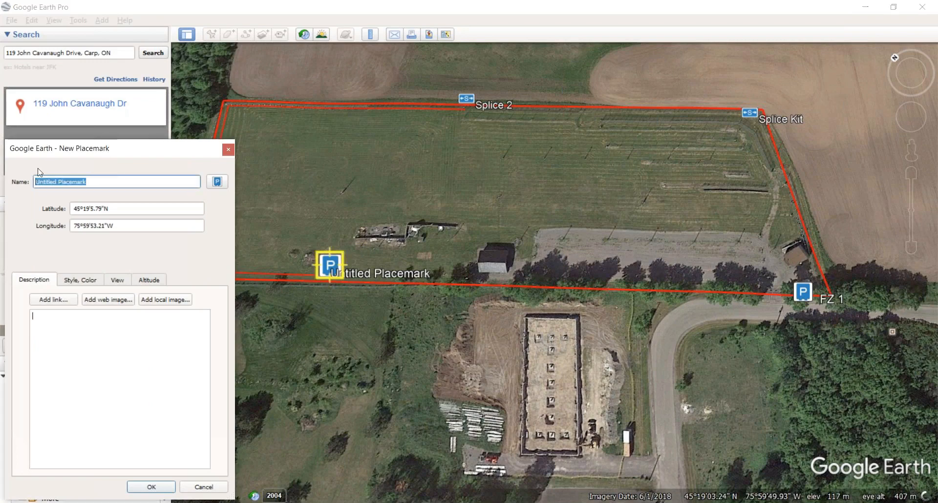
{"action": "type", "text": "FZ 2"}
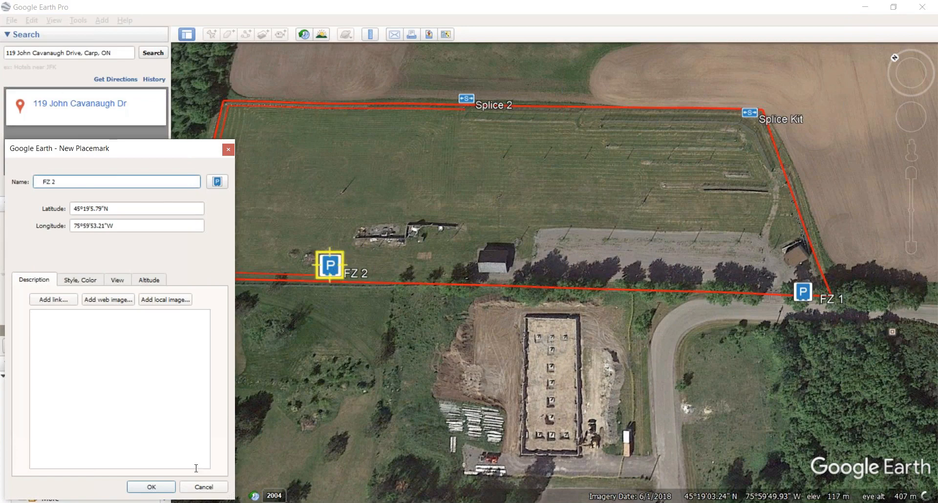
{"action": "left_click", "coordinate": [152, 490]}
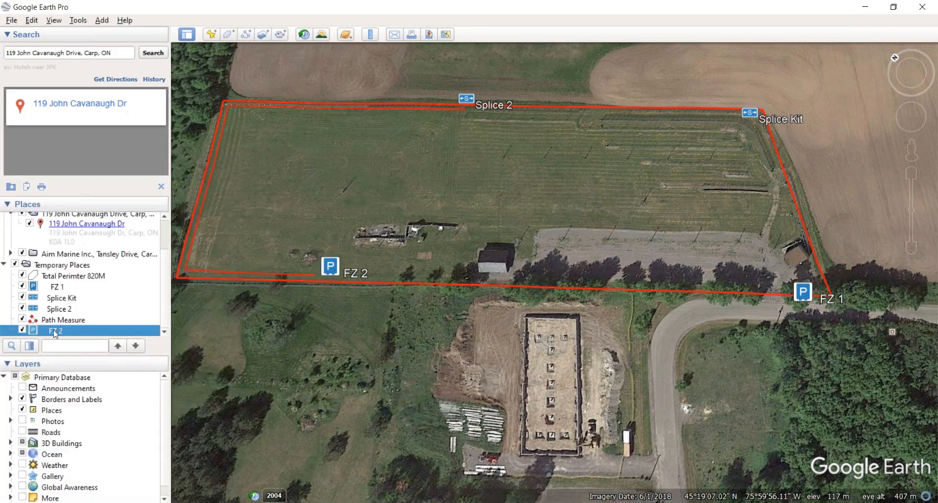
{"action": "left_click", "coordinate": [27, 320]}
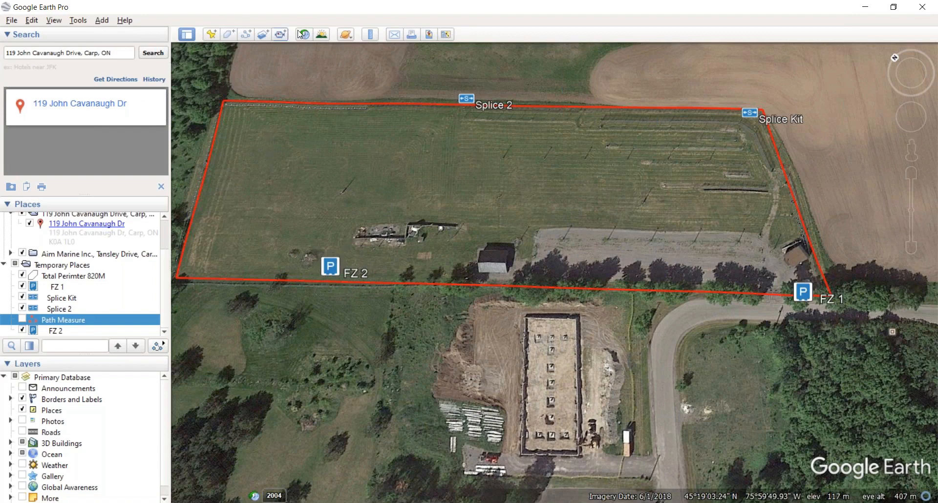
{"action": "left_click", "coordinate": [370, 35]}
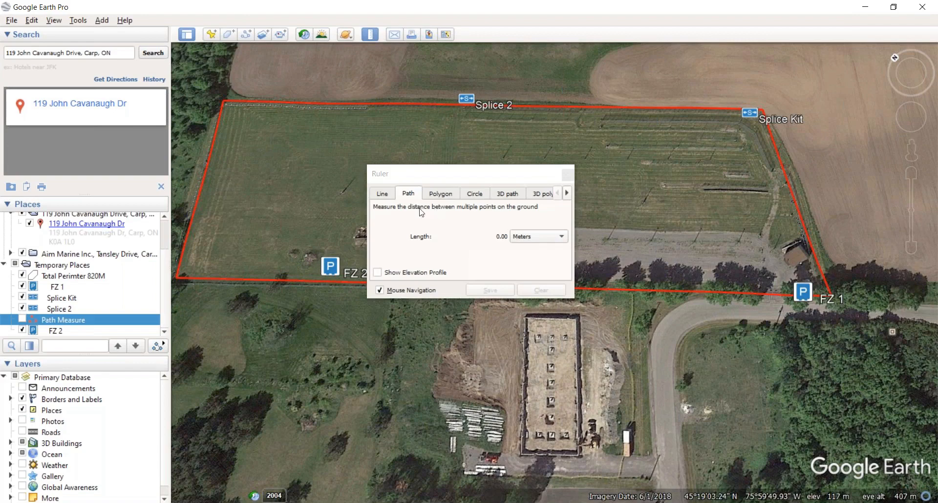
Step: Measure 199.67 m from FZ 2 to FZ 1, refining both endpoints, and save it as 'Path Measure'
{"action": "left_click_drag", "start_coordinate": [440, 174], "coordinate": [420, 80]}
{"action": "left_click", "coordinate": [342, 264]}
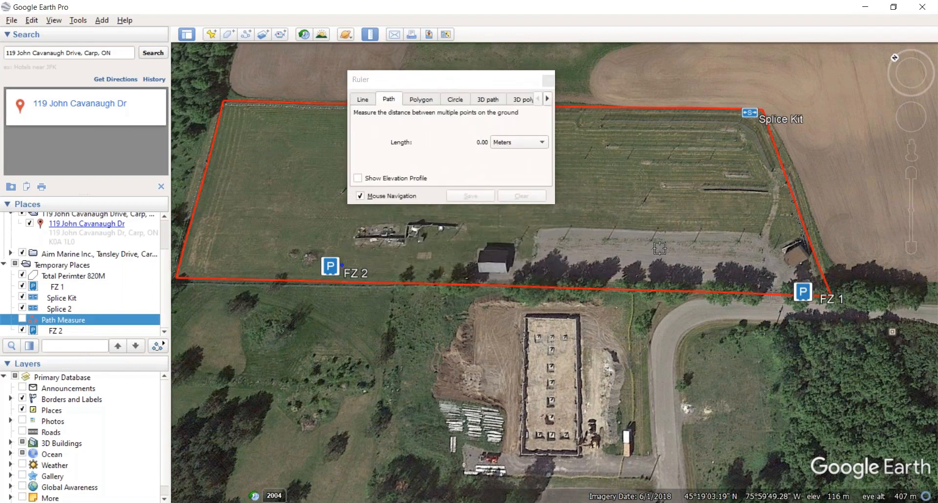
{"action": "left_click", "coordinate": [786, 284]}
{"action": "left_click_drag", "start_coordinate": [786, 284], "coordinate": [786, 281]}
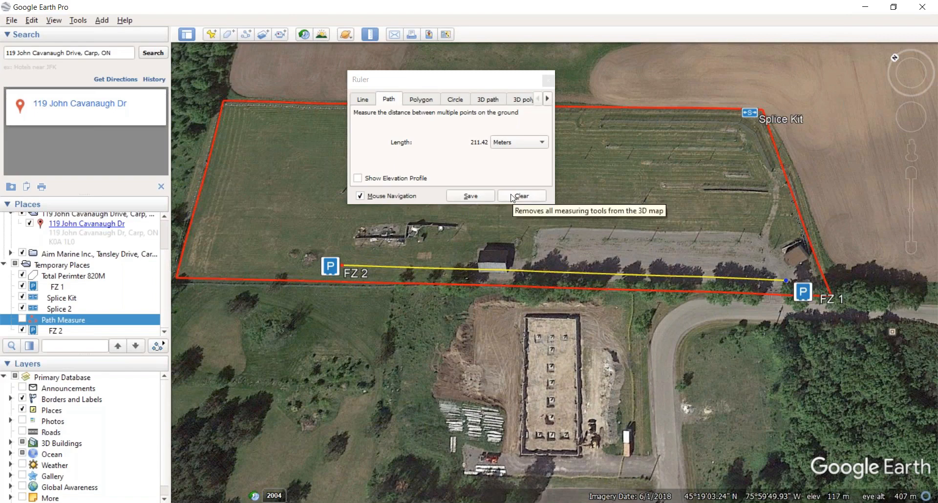
{"action": "left_click_drag", "start_coordinate": [786, 281], "coordinate": [763, 279]}
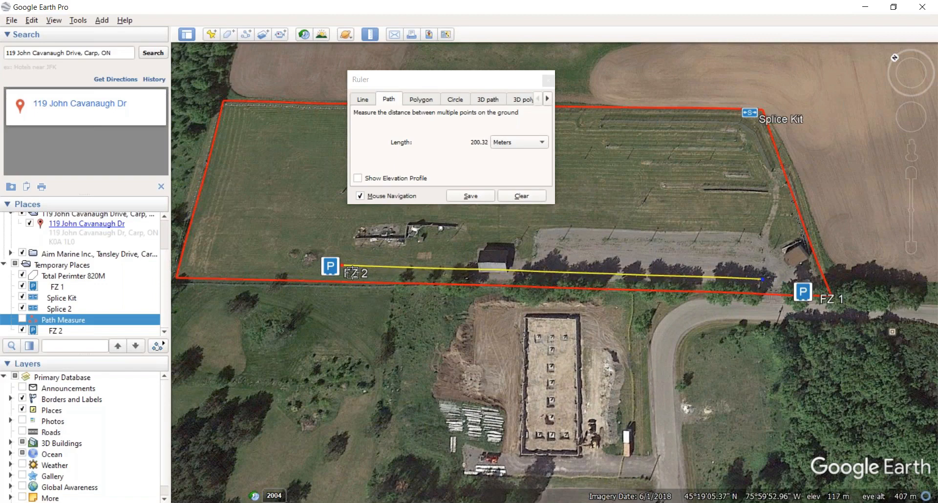
{"action": "left_click_drag", "start_coordinate": [342, 266], "coordinate": [344, 271]}
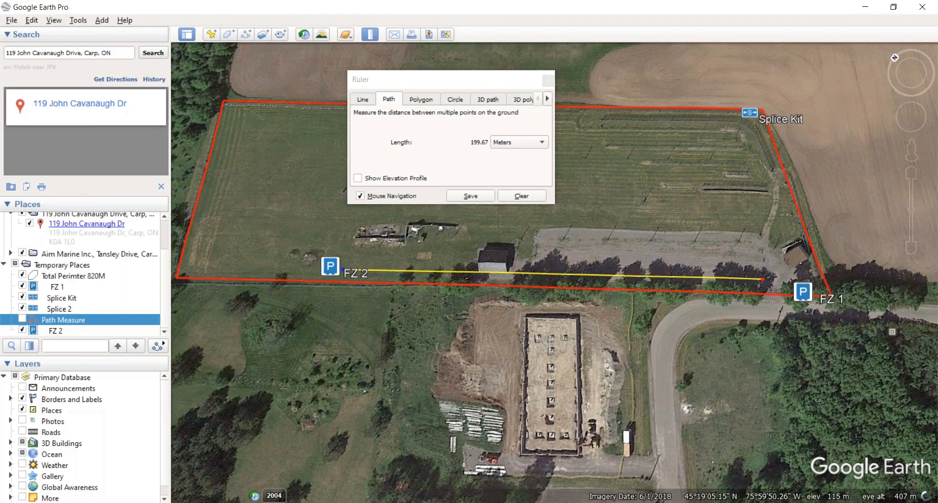
{"action": "left_click", "coordinate": [470, 197]}
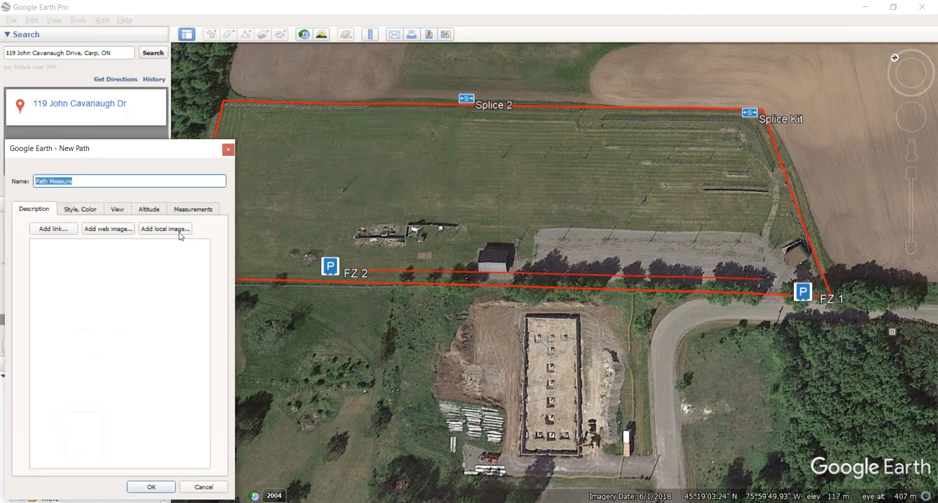
{"action": "left_click", "coordinate": [152, 487]}
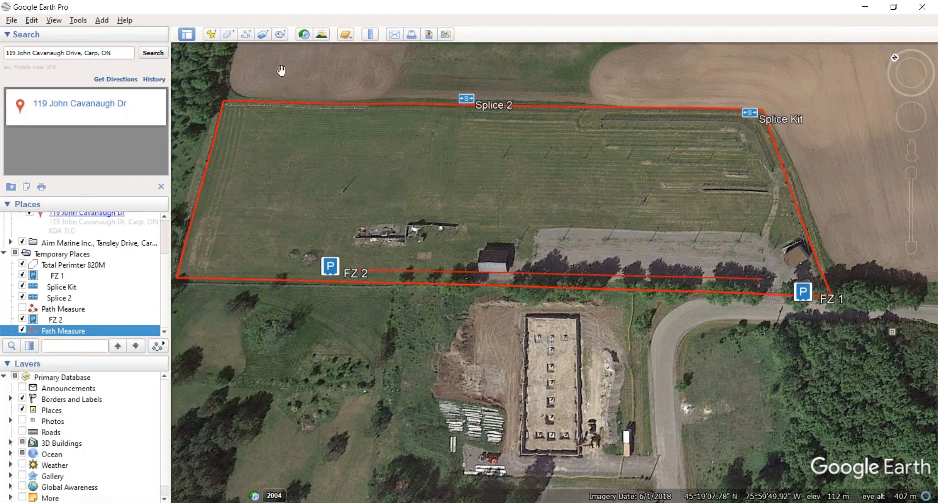
Step: Add a terminator-icon placemark named 'End of Line' beside FZ 1 at the line's east end
{"action": "left_click", "coordinate": [212, 35]}
{"action": "left_click", "coordinate": [218, 183]}
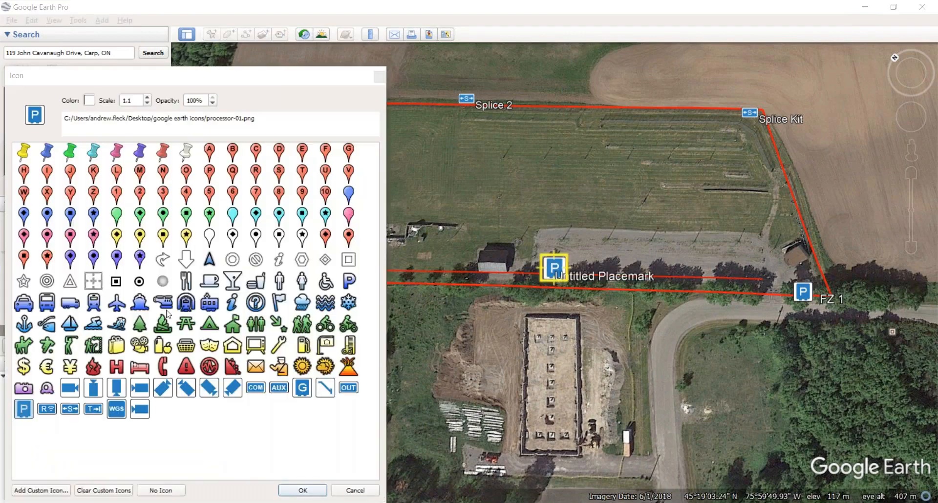
{"action": "left_click", "coordinate": [93, 409]}
{"action": "left_click_drag", "start_coordinate": [571, 282], "coordinate": [757, 279]}
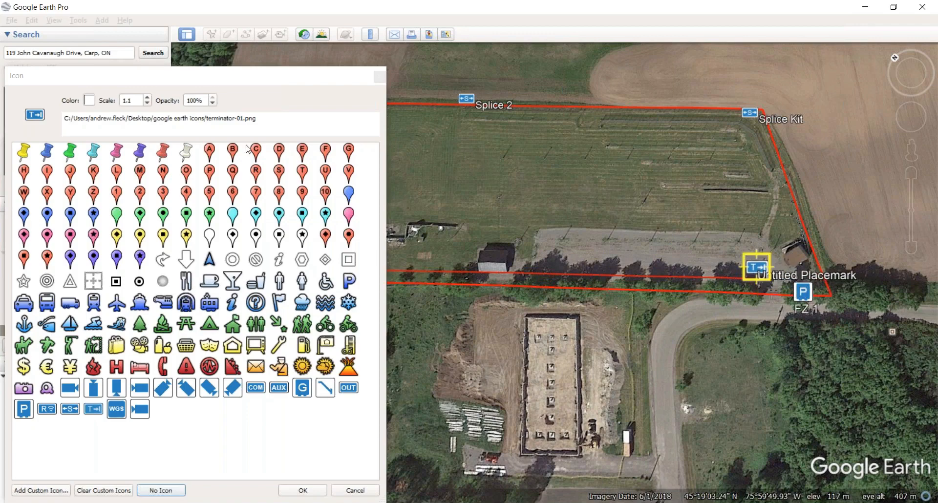
{"action": "left_click", "coordinate": [308, 490]}
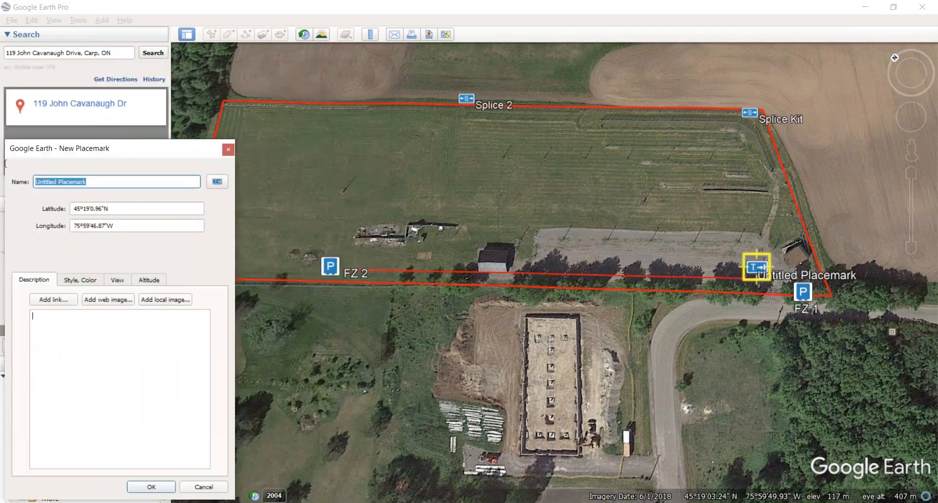
{"action": "type", "text": "End of Line"}
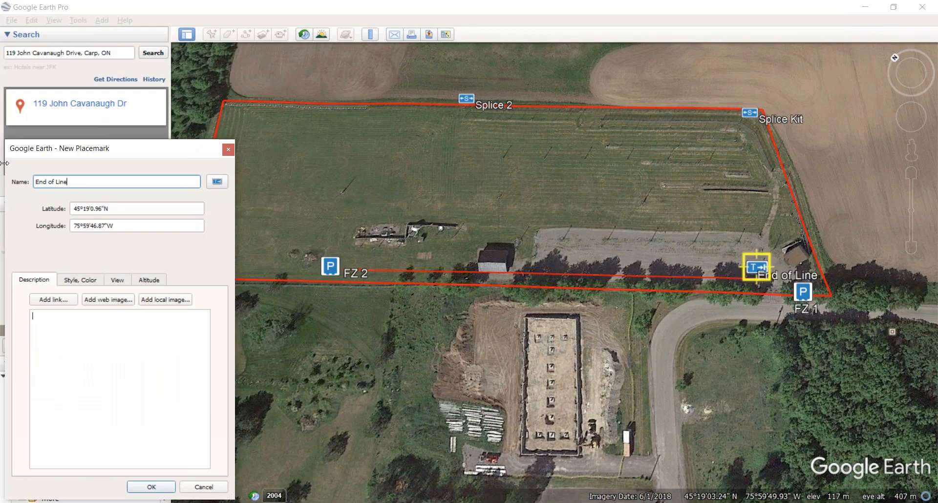
{"action": "left_click", "coordinate": [36, 178]}
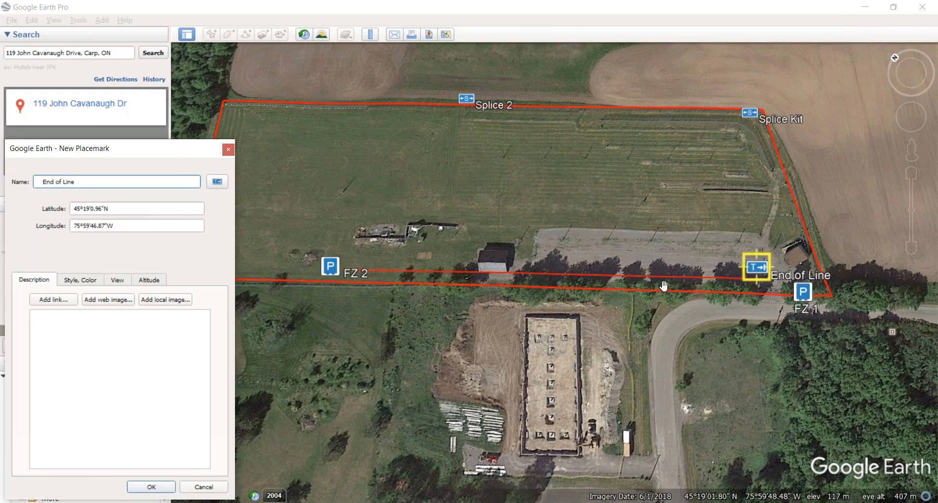
{"action": "left_click", "coordinate": [152, 488]}
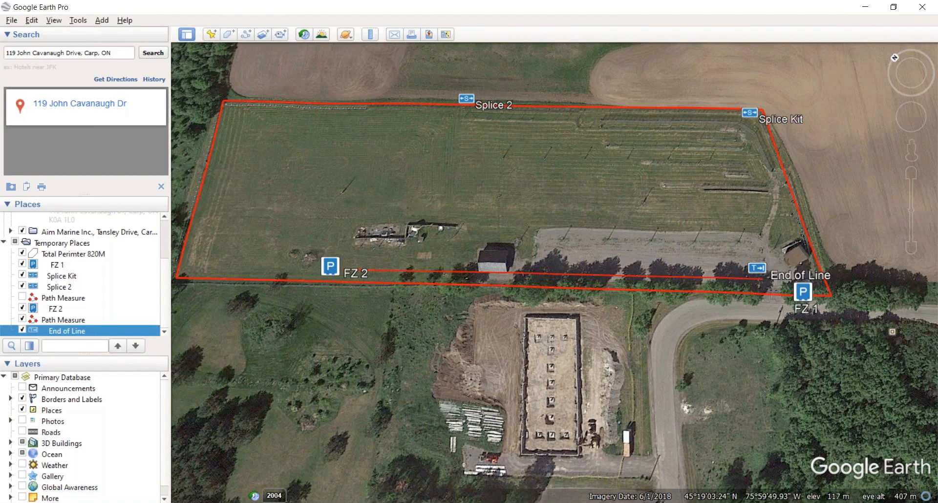
Step: Measure about 149.33 m from FZ 2 via the west corner to the north-west corner, saved as 'Path Measure'
{"action": "left_click", "coordinate": [371, 38]}
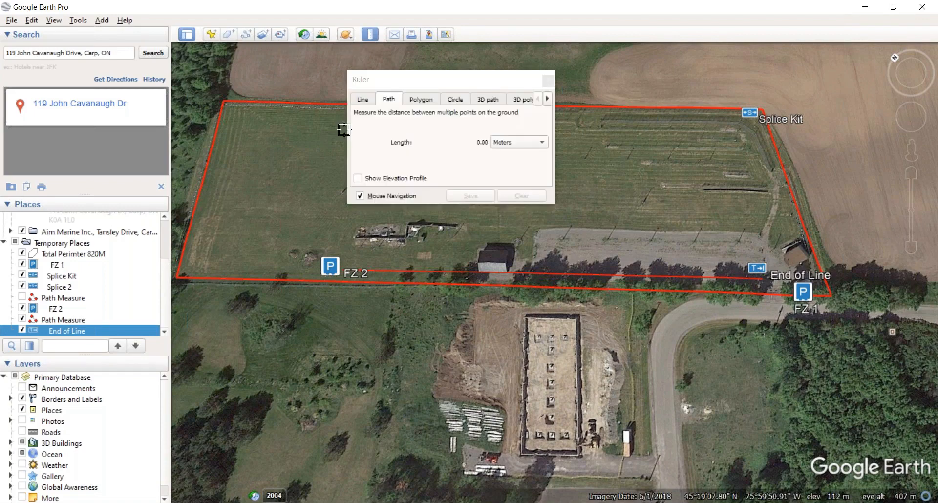
{"action": "left_click", "coordinate": [317, 267]}
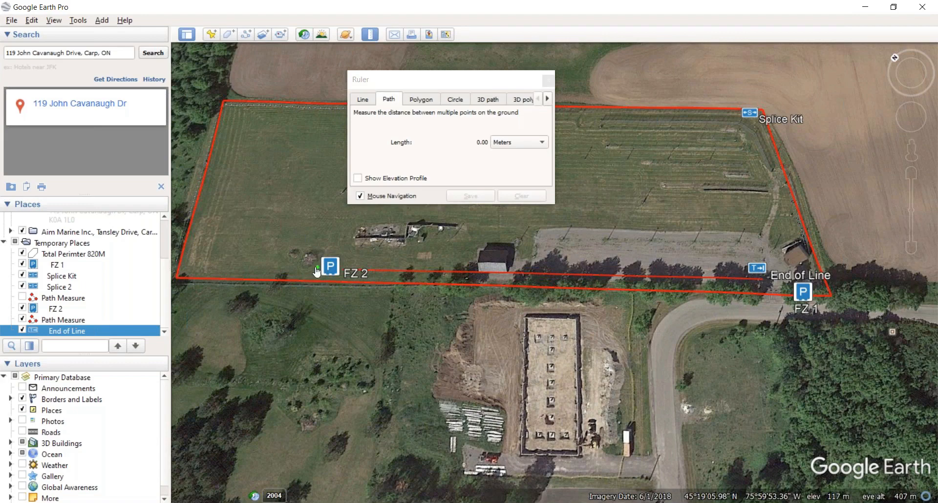
{"action": "left_click", "coordinate": [187, 261]}
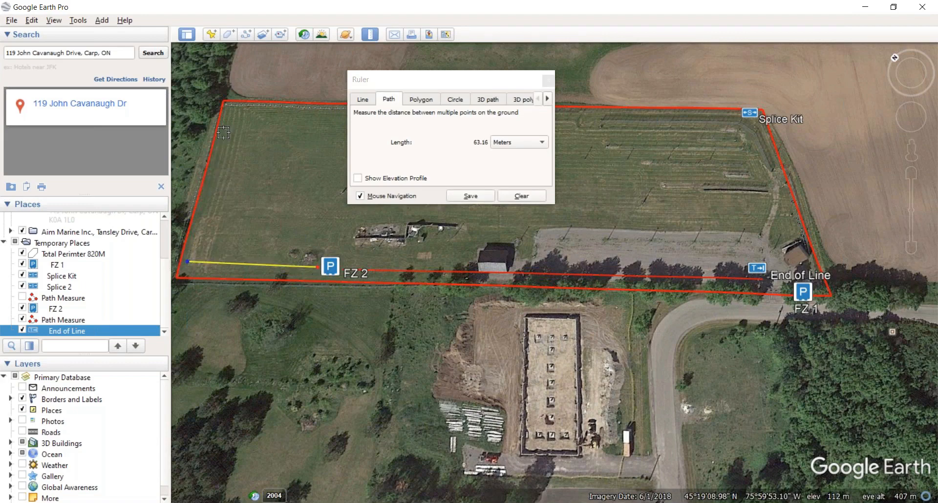
{"action": "left_click", "coordinate": [223, 116]}
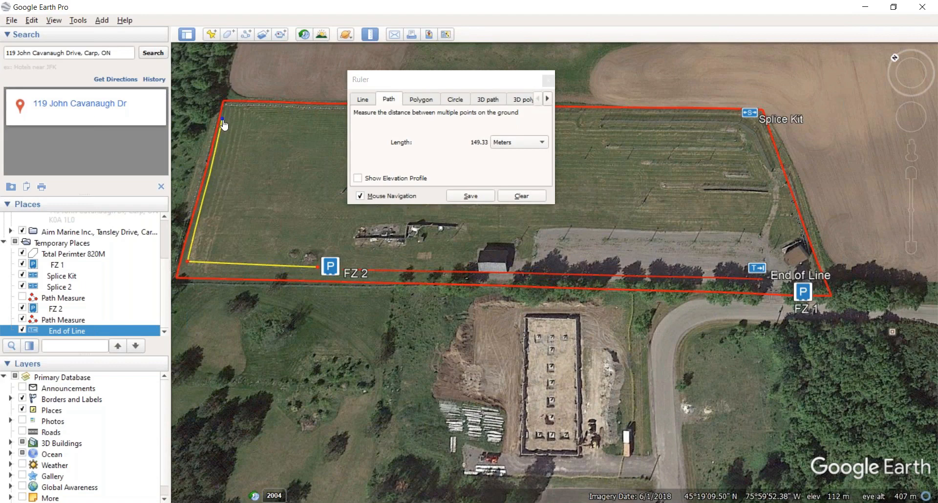
{"action": "left_click", "coordinate": [470, 196]}
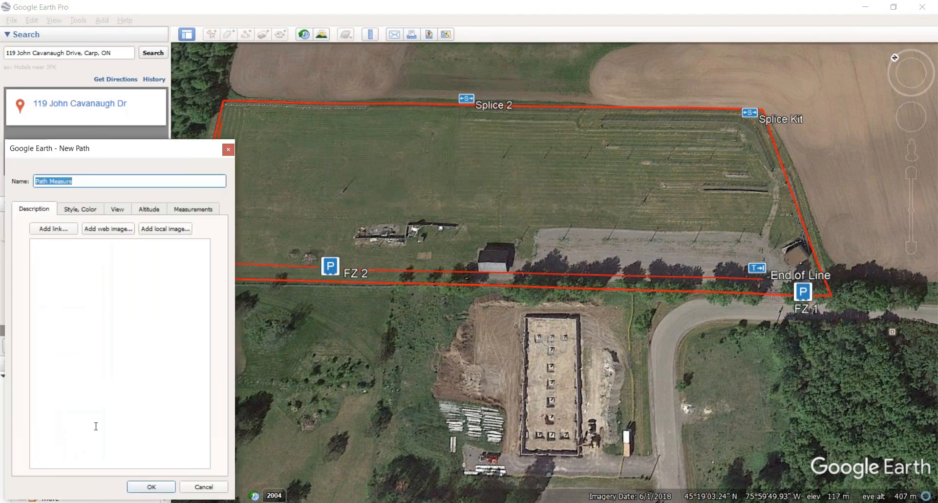
{"action": "left_click", "coordinate": [151, 486]}
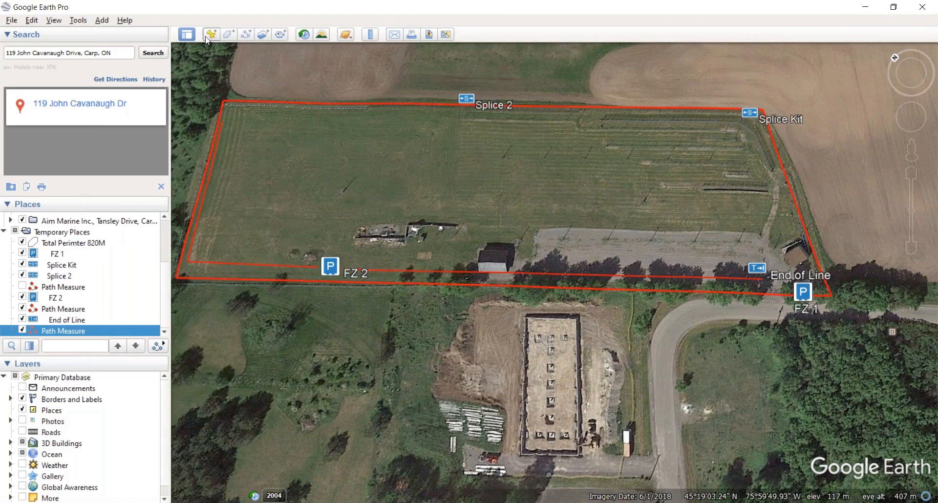
Step: Drop a new placemark and move it to the field's north-west corner
{"action": "left_click", "coordinate": [209, 38]}
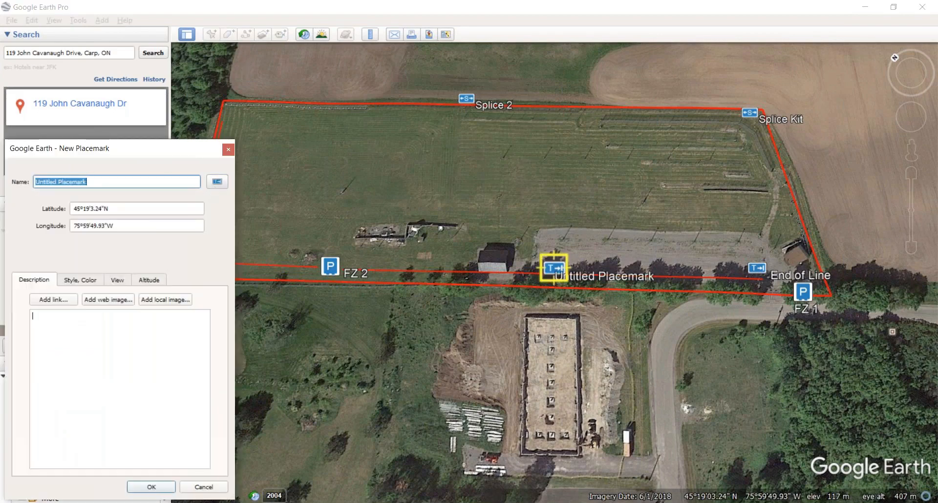
{"action": "left_click", "coordinate": [139, 488]}
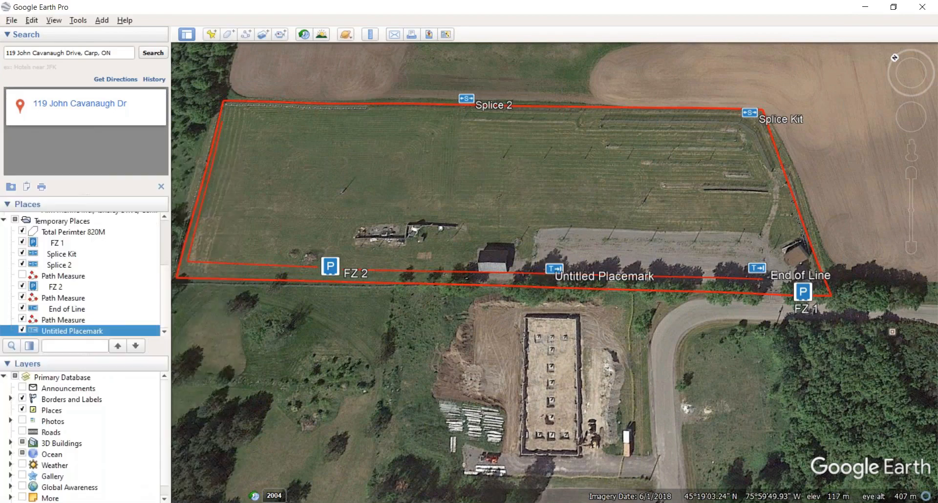
{"action": "right_click", "coordinate": [556, 268]}
{"action": "left_click", "coordinate": [568, 440]}
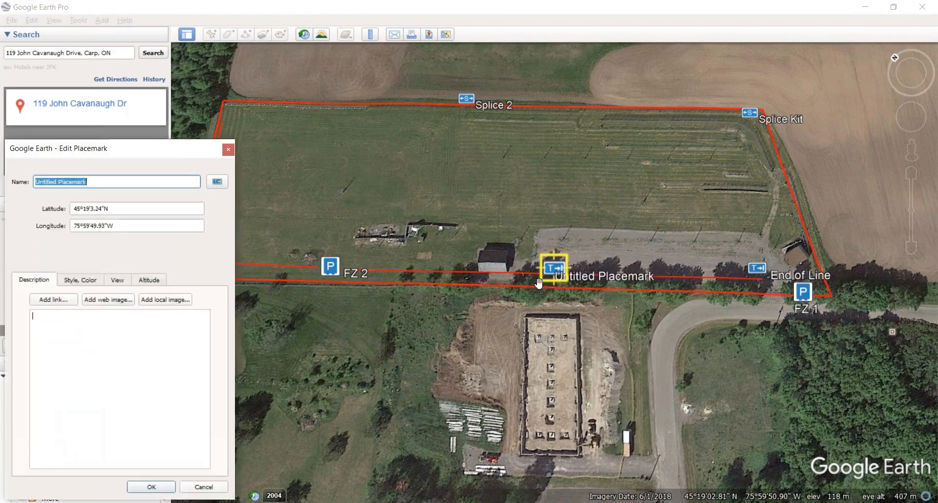
{"action": "left_click_drag", "start_coordinate": [551, 276], "coordinate": [233, 122]}
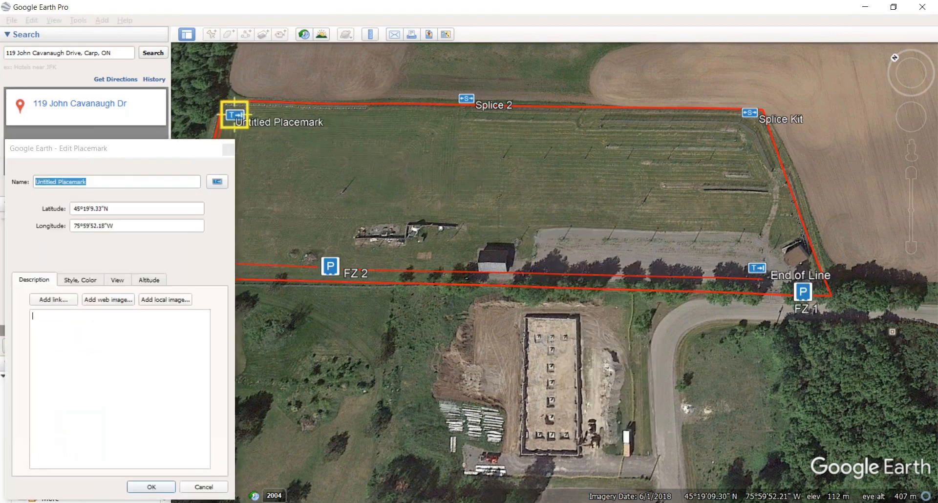
Step: Give the placemark the splice icon and nudge it onto the corner
{"action": "left_click", "coordinate": [217, 183]}
{"action": "left_click", "coordinate": [72, 409]}
{"action": "left_click", "coordinate": [302, 491]}
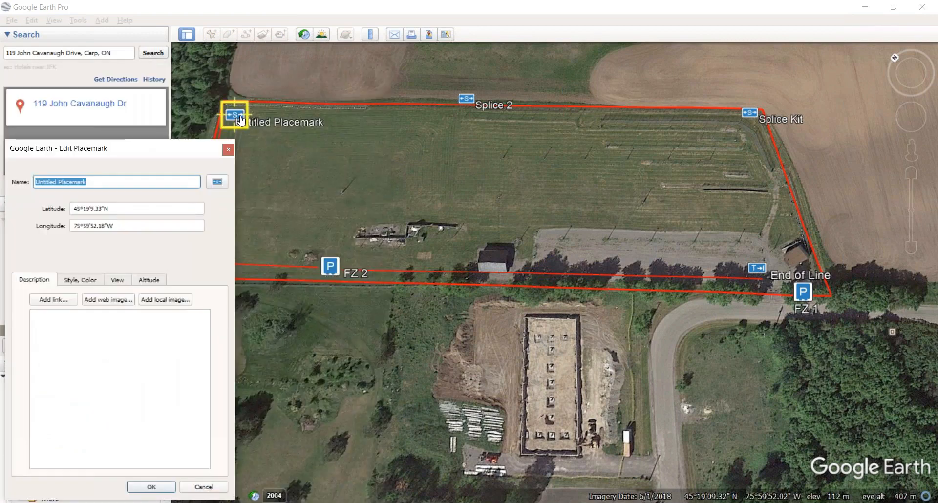
{"action": "left_click_drag", "start_coordinate": [242, 128], "coordinate": [240, 134]}
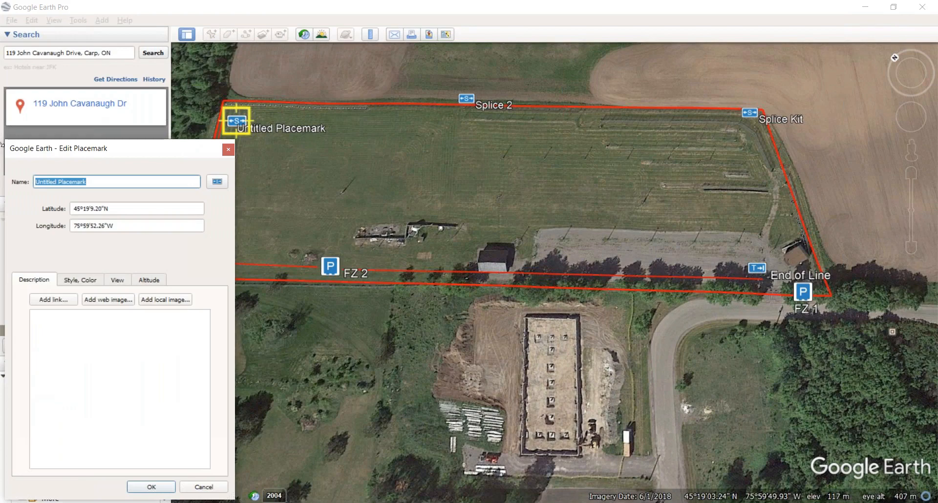
Step: Name the placemark Splice 3 and save it
{"action": "type", "text": "Spl9i"}
{"action": "key", "text": "BackSpace"}
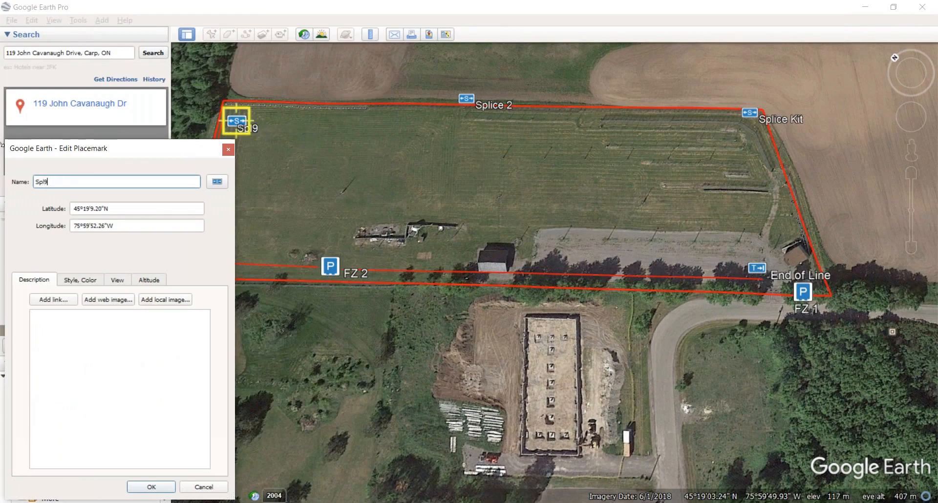
{"action": "type", "text": "ice"}
{"action": "key", "text": "Left"}
{"action": "key", "text": "Left"}
{"action": "key", "text": "Left"}
{"action": "key", "text": "Left"}
{"action": "key", "text": "Left"}
{"action": "key", "text": "Left"}
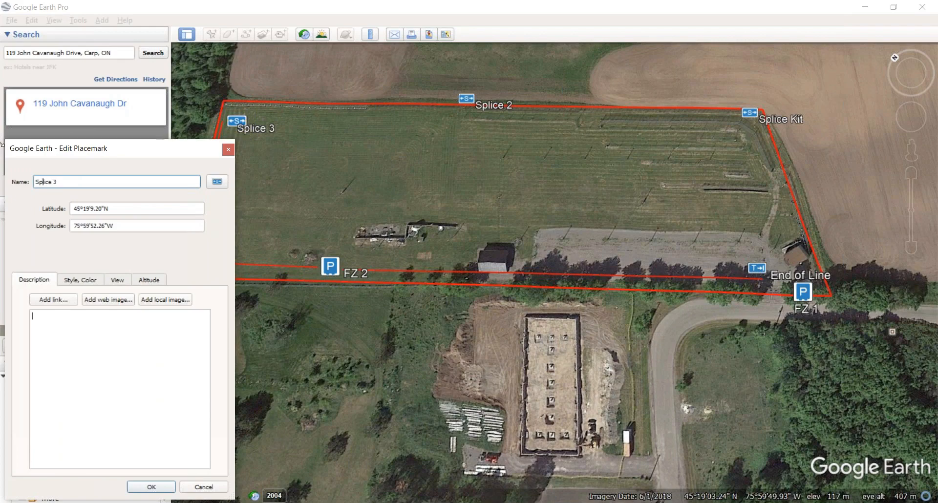
{"action": "left_click", "coordinate": [152, 487]}
{"action": "left_click", "coordinate": [21, 322]}
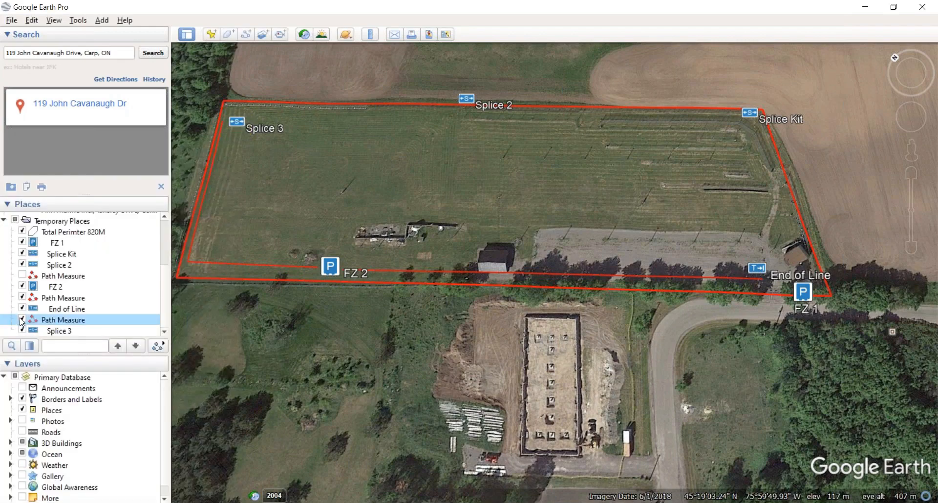
Step: Colour the Path Measure line yellow and rename it 220 Meter run
{"action": "right_click", "coordinate": [59, 299]}
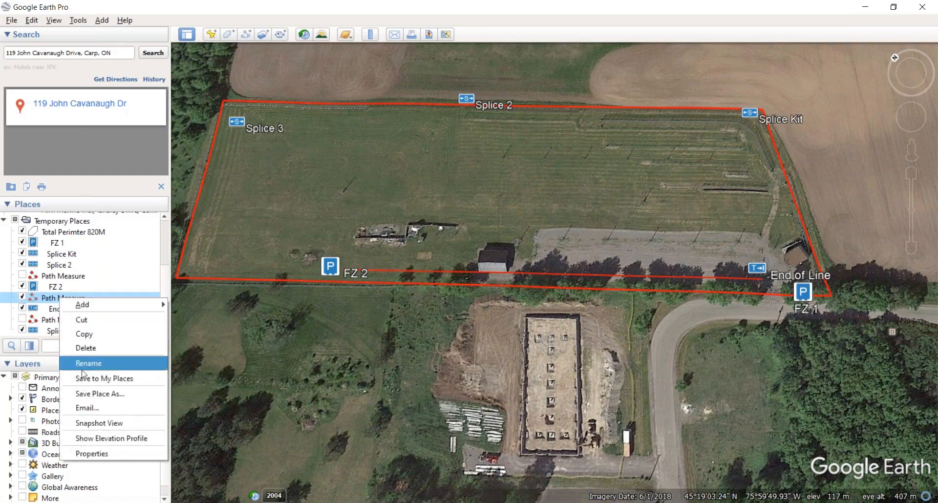
{"action": "left_click", "coordinate": [98, 455]}
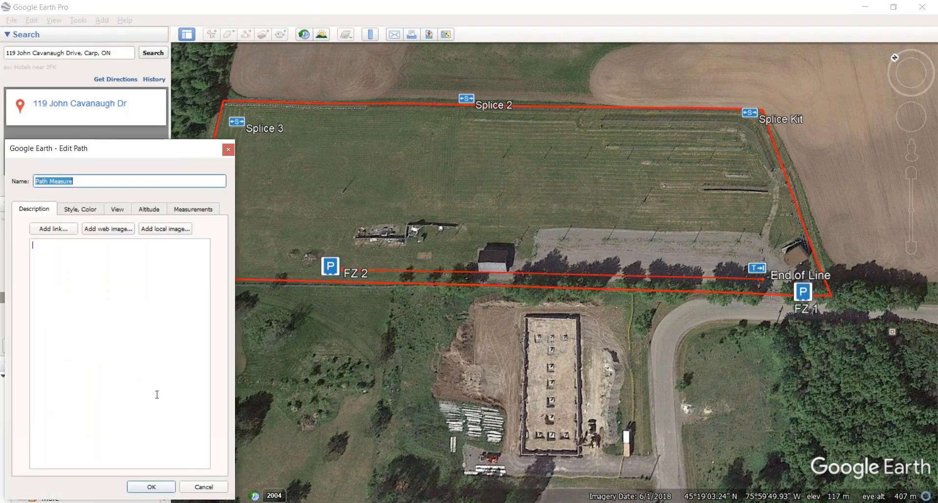
{"action": "left_click", "coordinate": [62, 209]}
{"action": "left_click", "coordinate": [66, 251]}
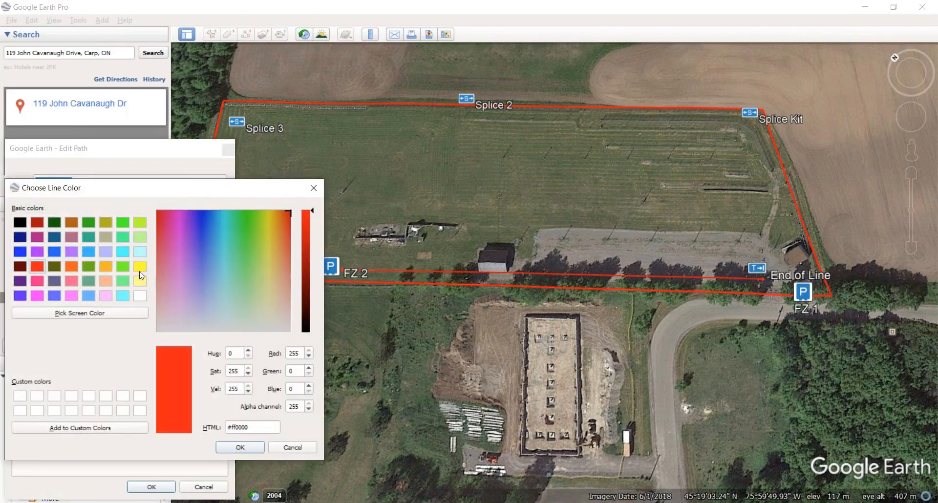
{"action": "left_click", "coordinate": [140, 267]}
{"action": "left_click", "coordinate": [239, 446]}
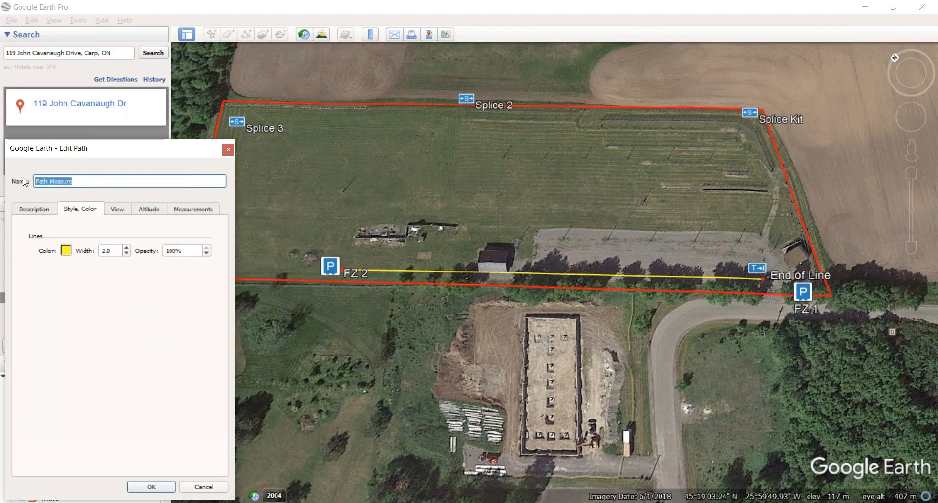
{"action": "type", "text": "220 Meter run"}
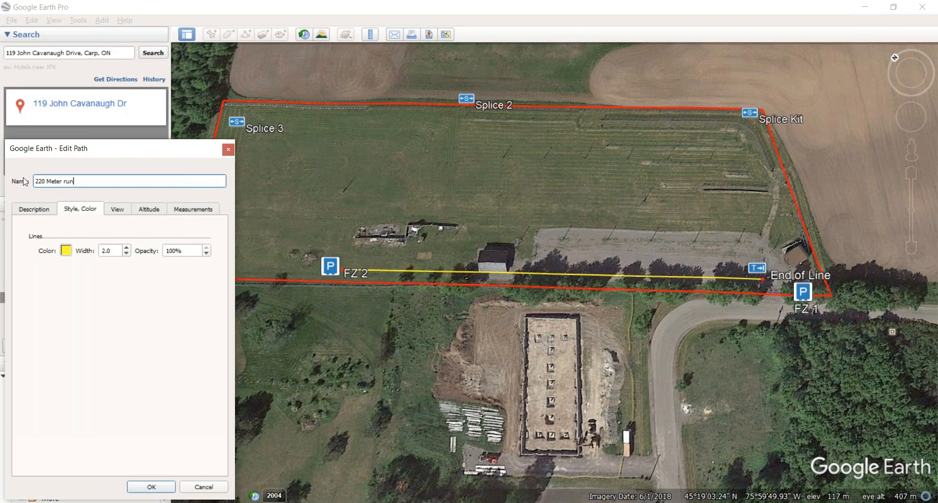
{"action": "key", "text": "Return"}
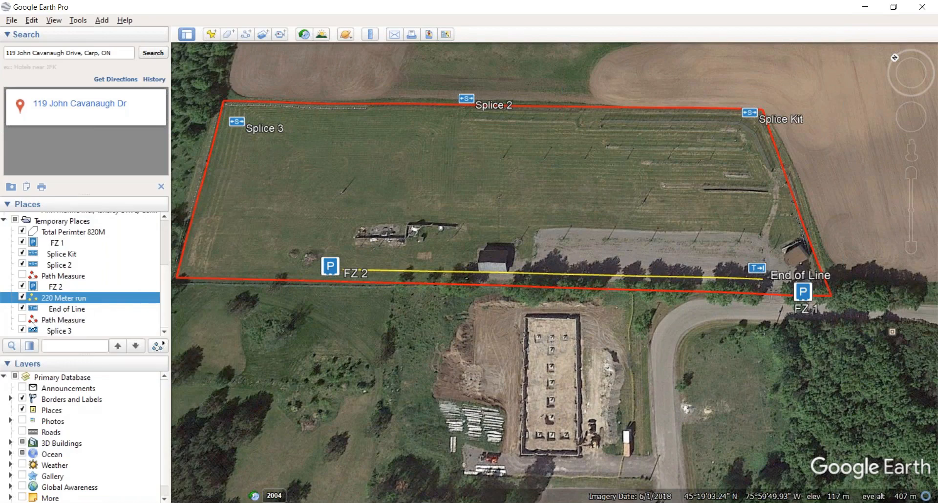
Step: Delete the two leftover Path Measure entries from Temporary Places
{"action": "right_click", "coordinate": [62, 277]}
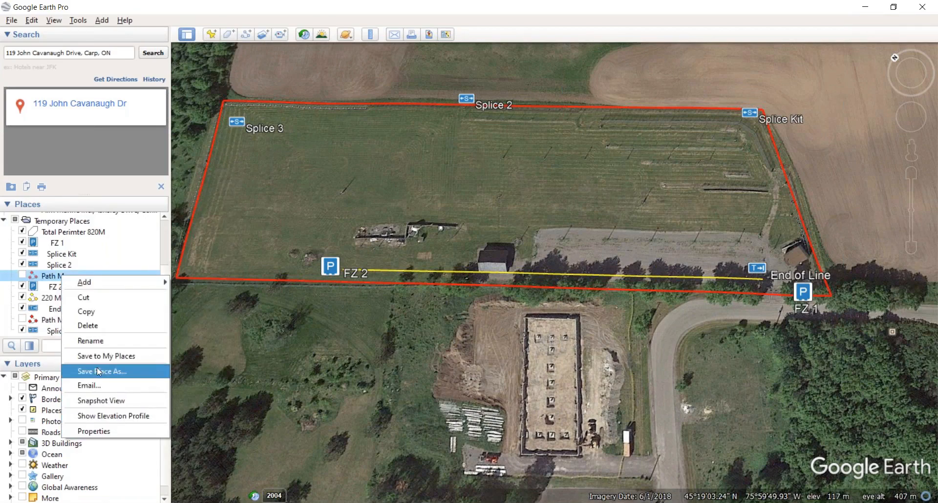
{"action": "left_click", "coordinate": [84, 324]}
{"action": "left_click", "coordinate": [501, 270]}
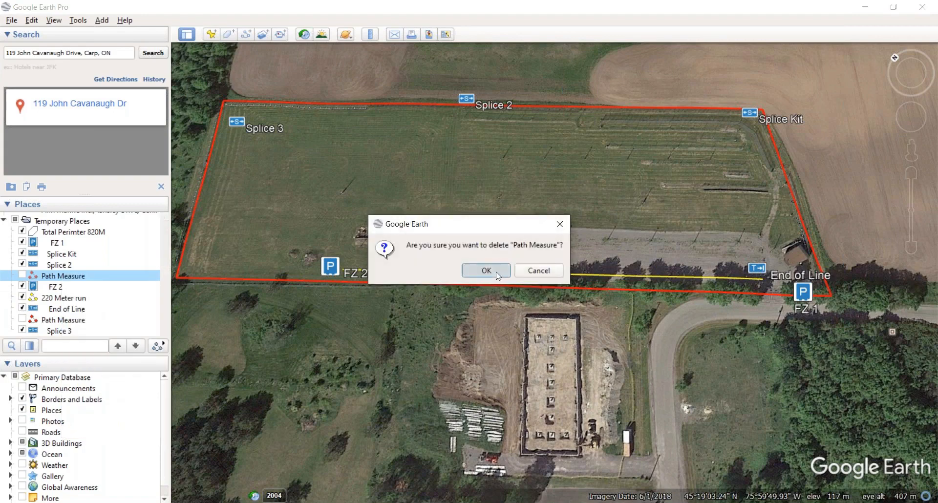
{"action": "right_click", "coordinate": [59, 324]}
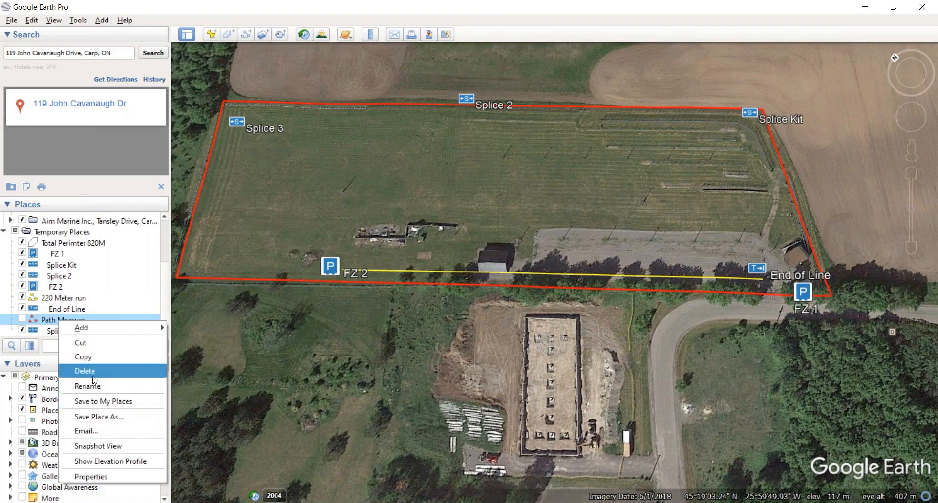
{"action": "left_click", "coordinate": [94, 372]}
{"action": "left_click", "coordinate": [468, 272]}
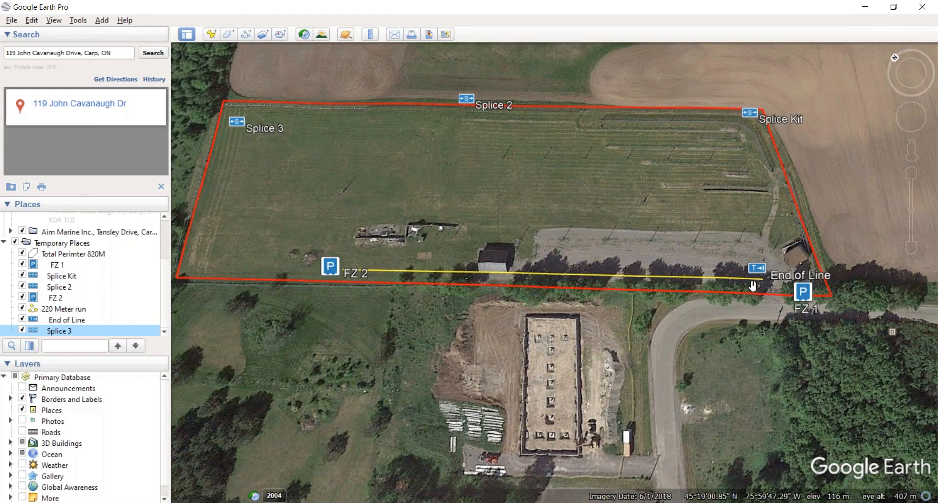
Step: Add a COM-icon placemark just south-east of FZ 1
{"action": "left_click", "coordinate": [212, 37]}
{"action": "left_click", "coordinate": [227, 184]}
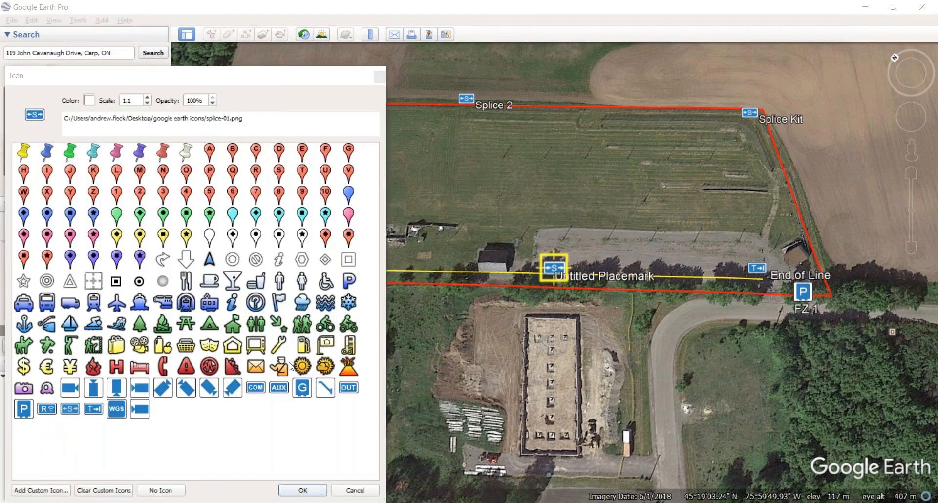
{"action": "left_click", "coordinate": [255, 389]}
{"action": "left_click", "coordinate": [303, 491]}
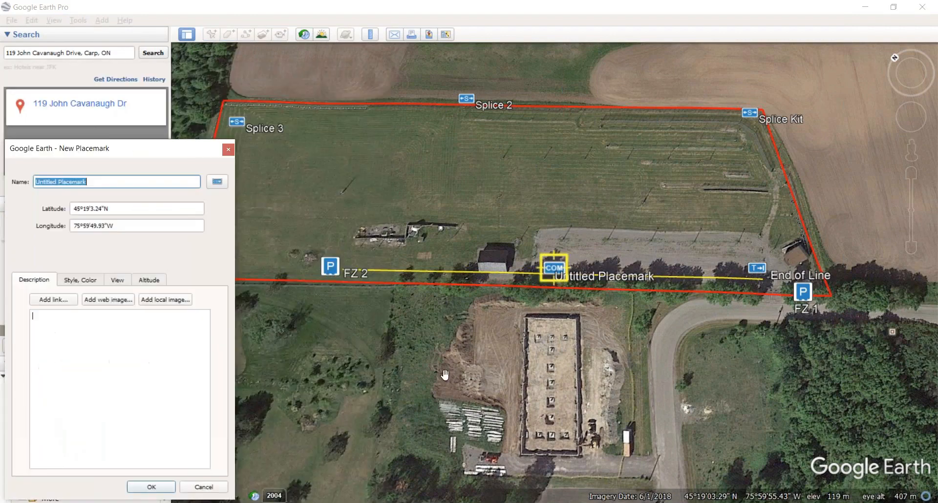
{"action": "left_click_drag", "start_coordinate": [580, 277], "coordinate": [829, 340]}
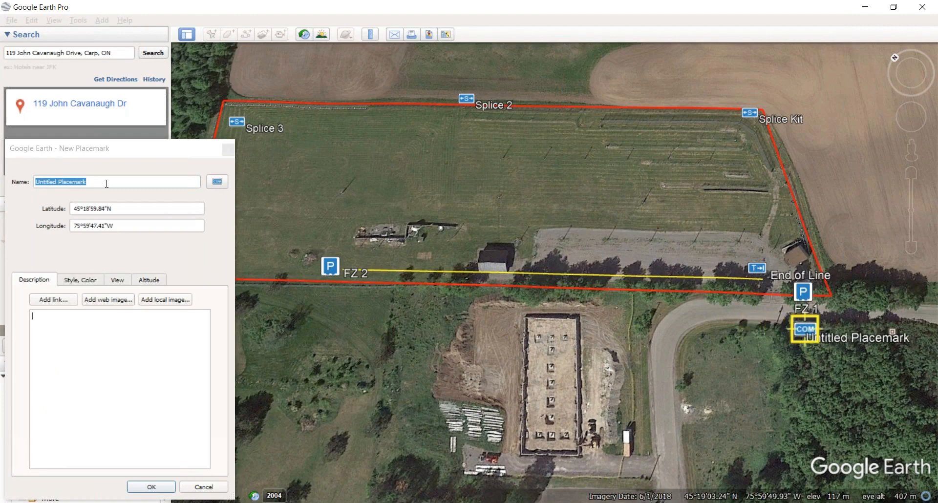
Step: Name the COM placemark Ethernet Com Card, save it, and recentre the field
{"action": "left_click", "coordinate": [8, 177]}
{"action": "key", "text": "BackSpace"}
{"action": "type", "text": "Ether"}
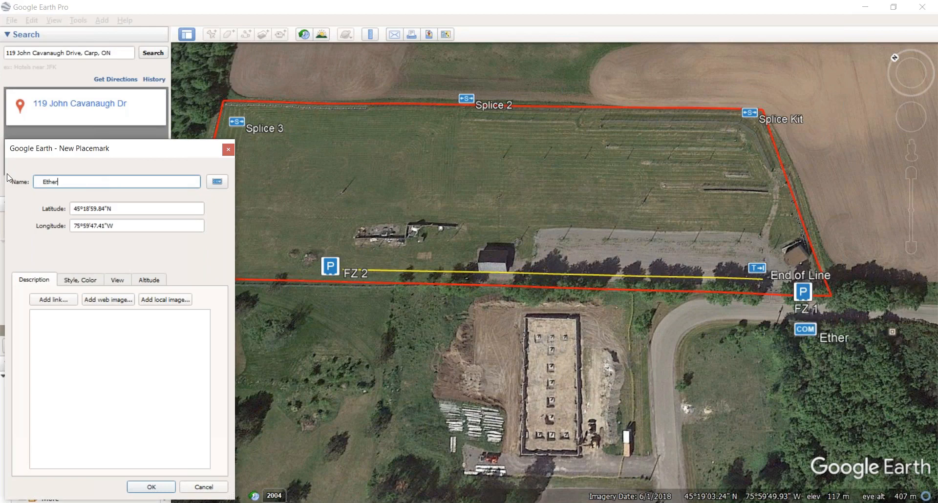
{"action": "type", "text": "net Com"}
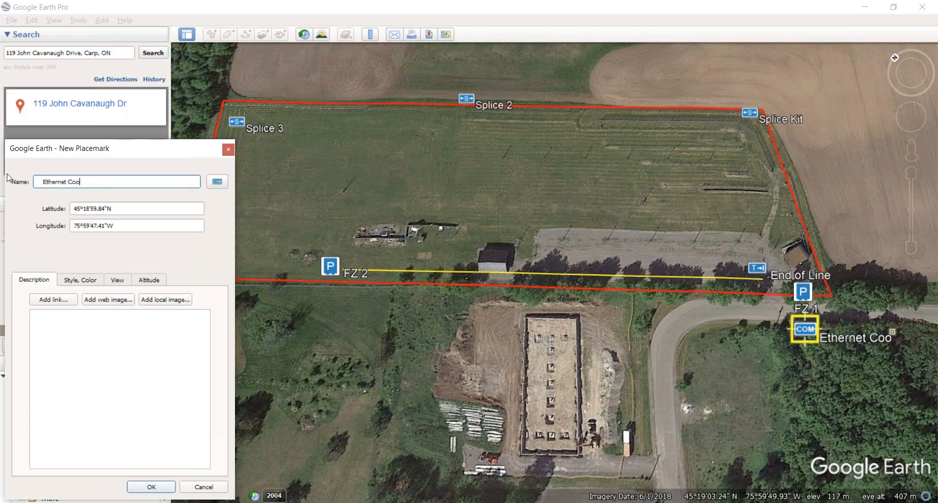
{"action": "type", "text": " Card"}
{"action": "left_click", "coordinate": [814, 290]}
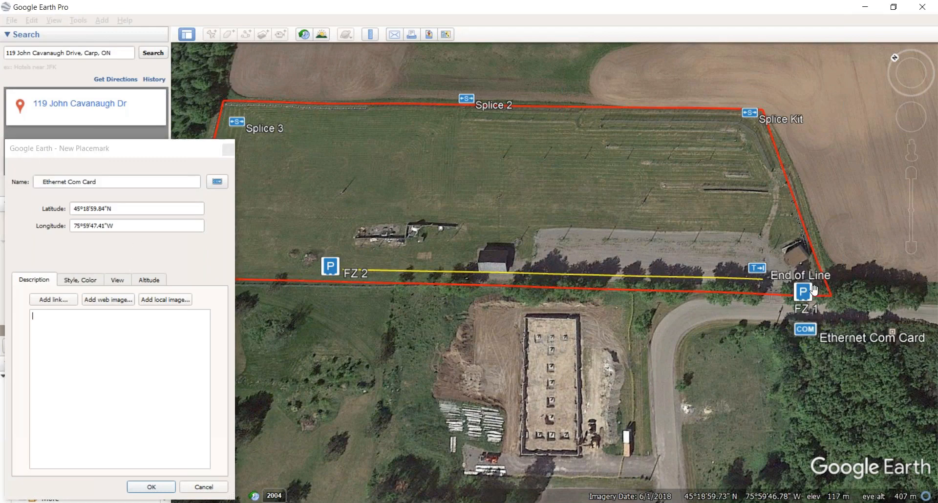
{"action": "left_click", "coordinate": [159, 488]}
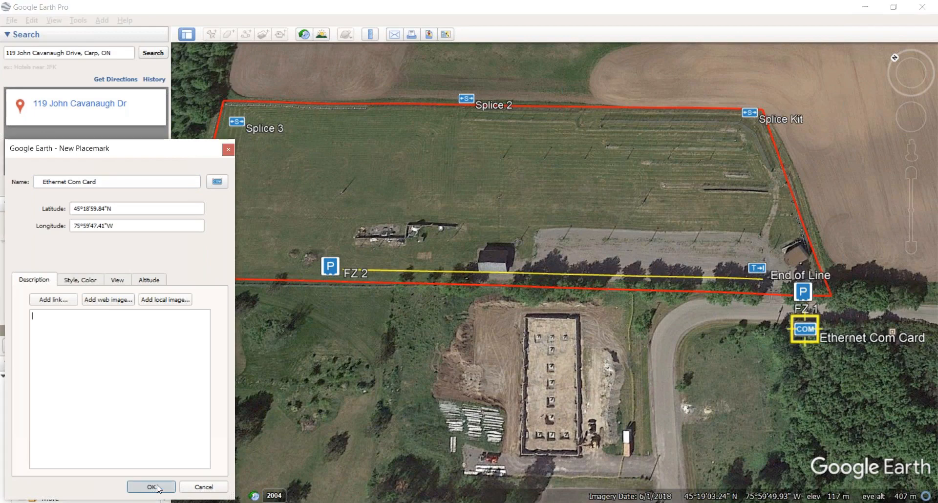
{"action": "left_click", "coordinate": [803, 255]}
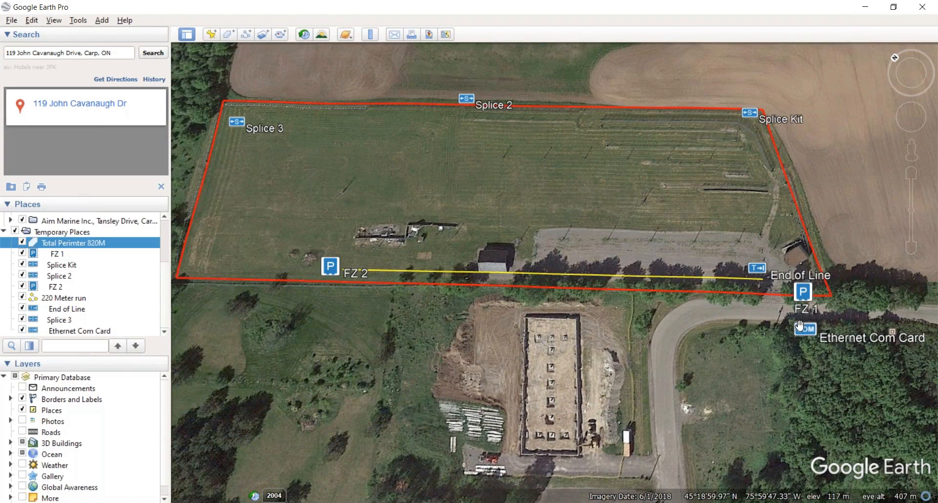
{"action": "left_click_drag", "start_coordinate": [805, 336], "coordinate": [810, 318]}
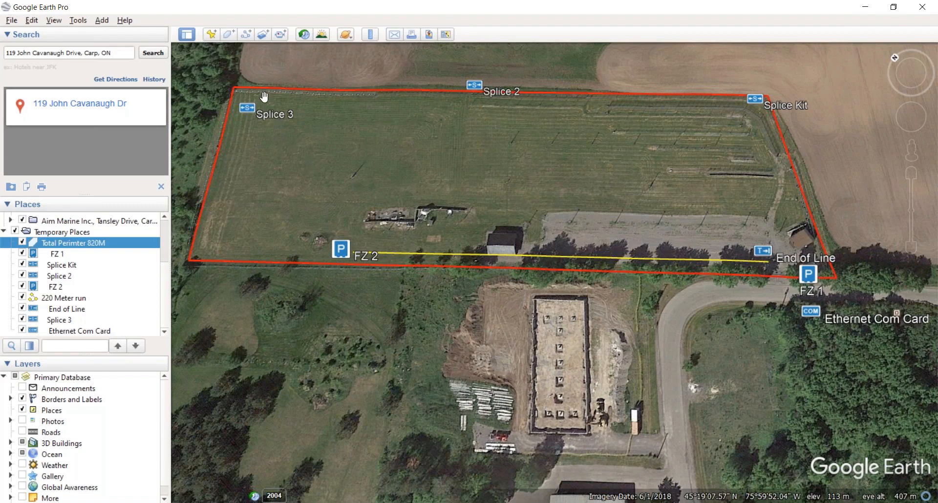
Step: Add a WGS-icon placemark just south-west of FZ 1
{"action": "left_click", "coordinate": [211, 34]}
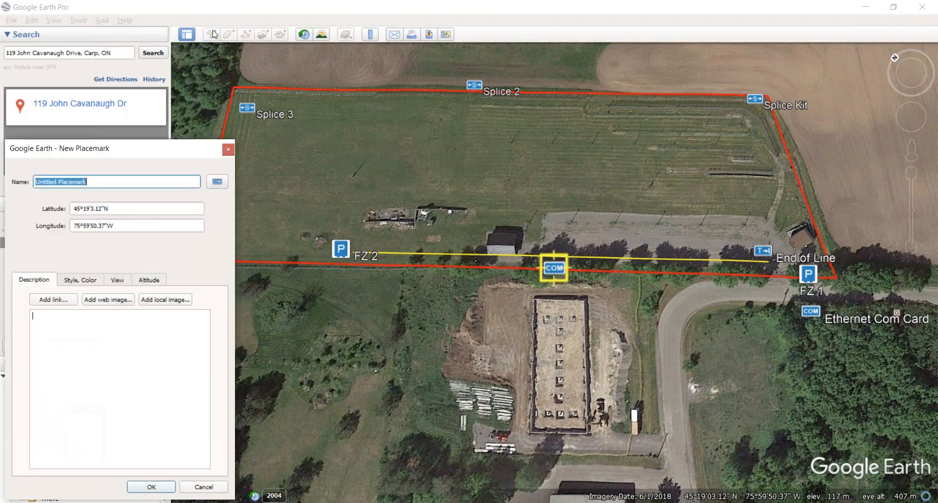
{"action": "left_click", "coordinate": [217, 181]}
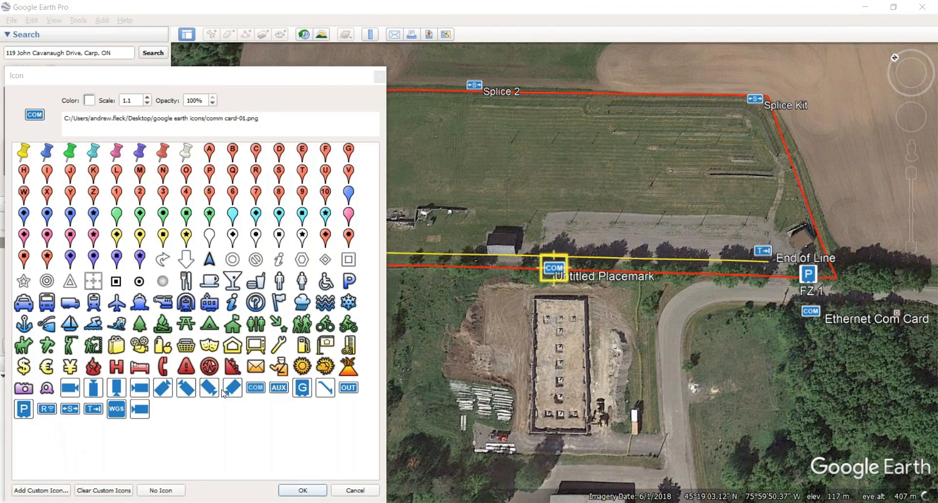
{"action": "left_click", "coordinate": [117, 410]}
{"action": "left_click", "coordinate": [303, 490]}
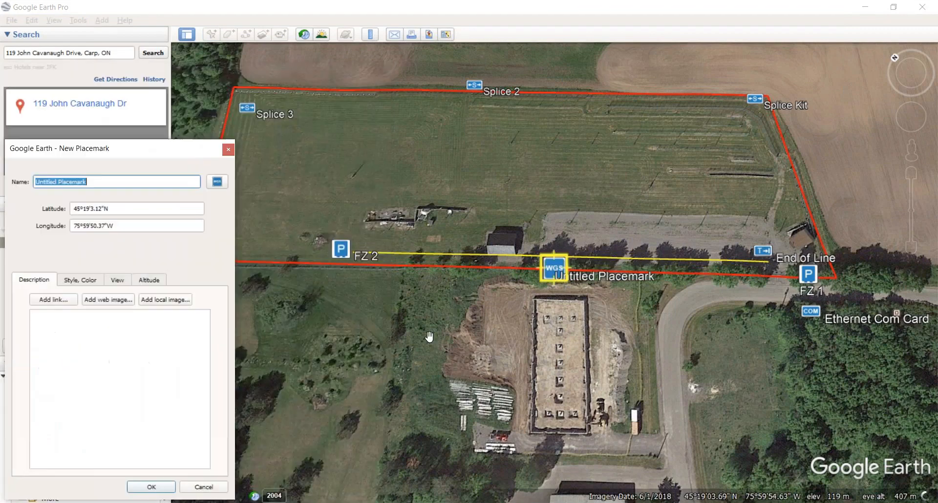
{"action": "left_click_drag", "start_coordinate": [555, 275], "coordinate": [775, 305]}
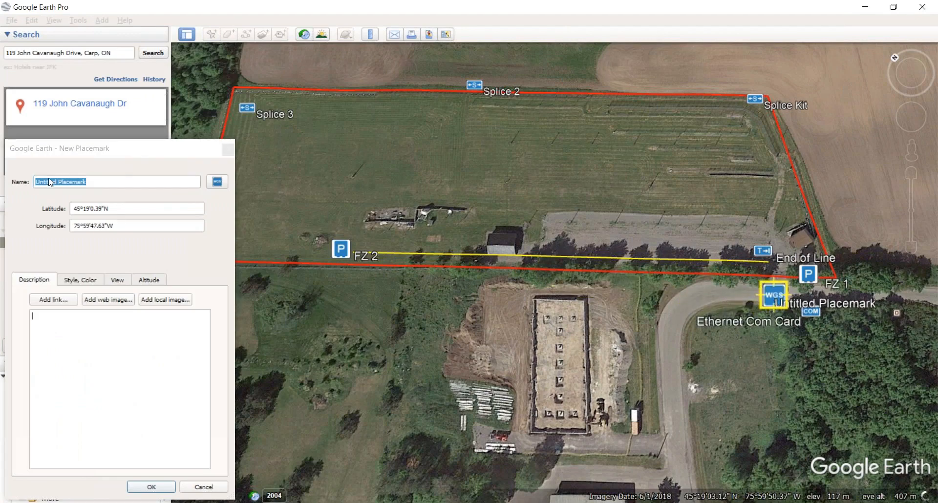
Step: Replace the default name with WGS and save the placemark
{"action": "left_click_drag", "start_coordinate": [118, 181], "coordinate": [6, 167]}
{"action": "key", "text": "ctrl+a"}
{"action": "key", "text": "BackSpace"}
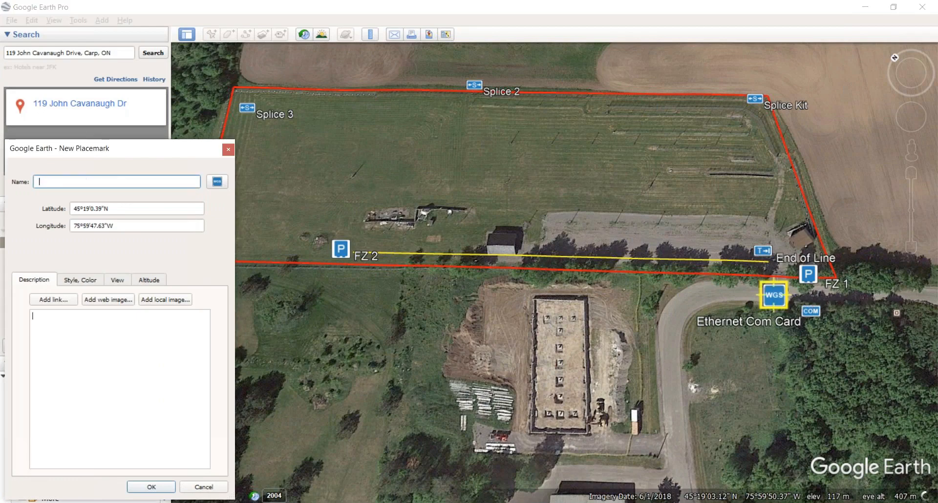
{"action": "type", "text": "WGS"}
{"action": "left_click", "coordinate": [37, 182]}
{"action": "left_click", "coordinate": [151, 487]}
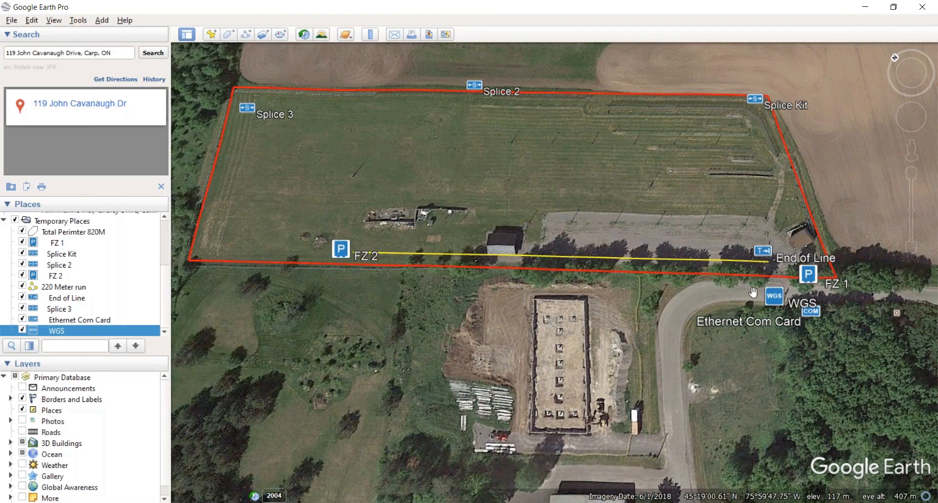
Step: Uncheck 220 Meter run in the Places panel so its yellow line disappears
{"action": "left_click", "coordinate": [22, 287]}
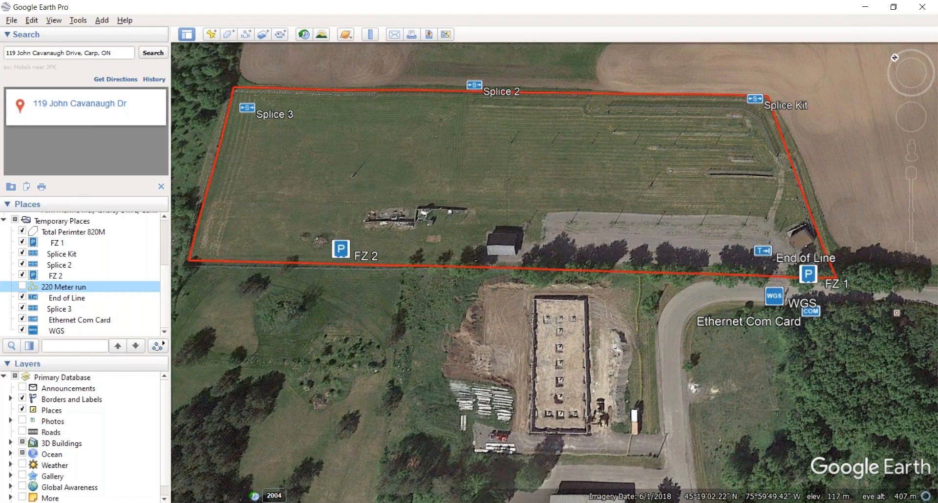
Step: Add a camera-icon placemark at the field's top-left corner near Splice 3
{"action": "left_click", "coordinate": [210, 38]}
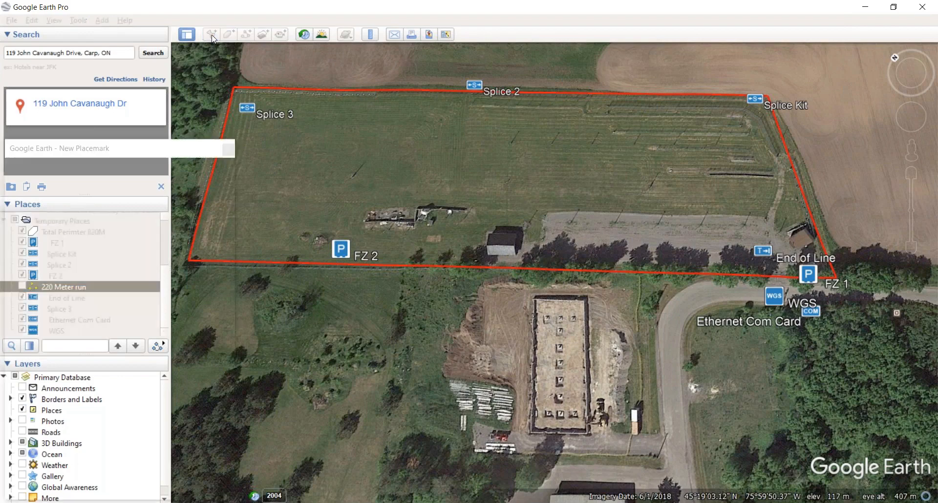
{"action": "left_click", "coordinate": [217, 182]}
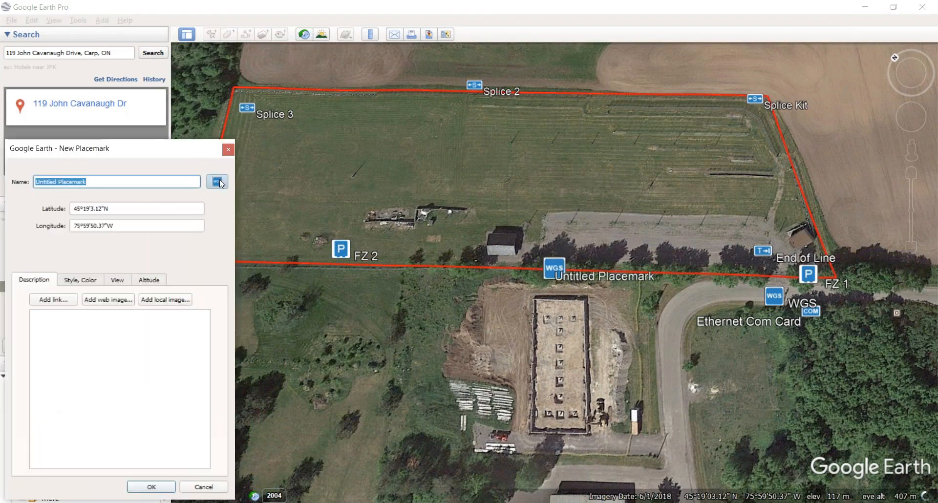
{"action": "left_click_drag", "start_coordinate": [289, 77], "coordinate": [880, 112]}
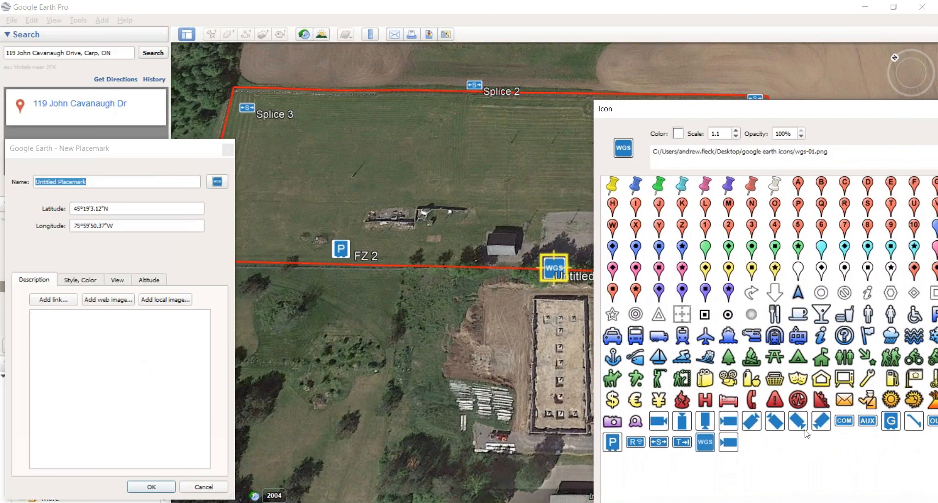
{"action": "left_click", "coordinate": [659, 421]}
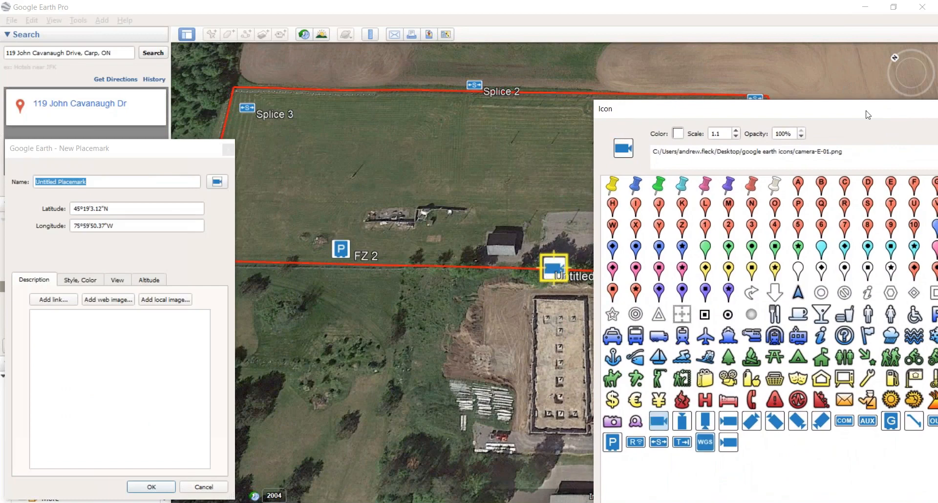
{"action": "left_click_drag", "start_coordinate": [777, 108], "coordinate": [678, 99]}
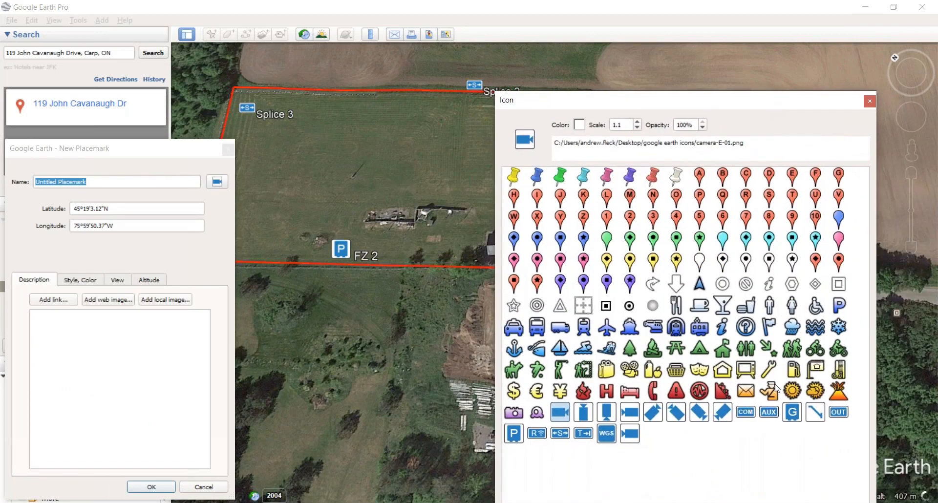
{"action": "left_click_drag", "start_coordinate": [753, 105], "coordinate": [780, 53]}
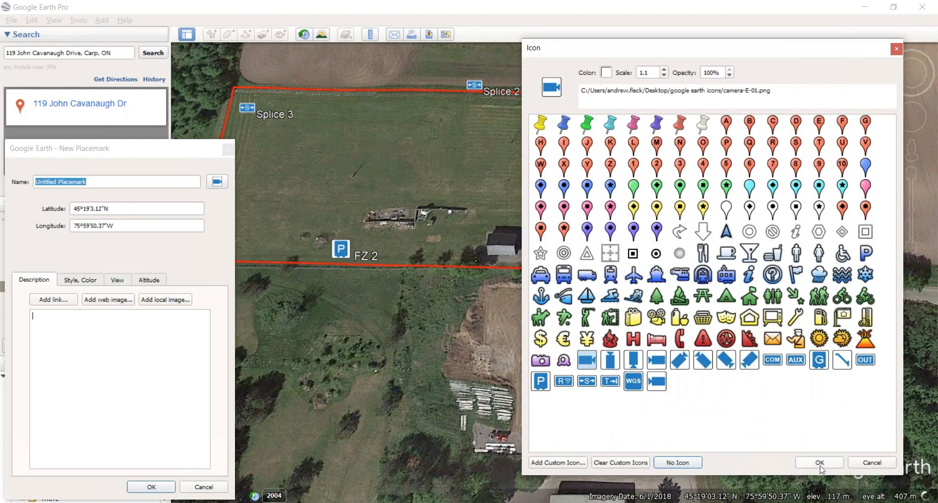
{"action": "left_click", "coordinate": [820, 463]}
{"action": "left_click_drag", "start_coordinate": [552, 274], "coordinate": [238, 106]}
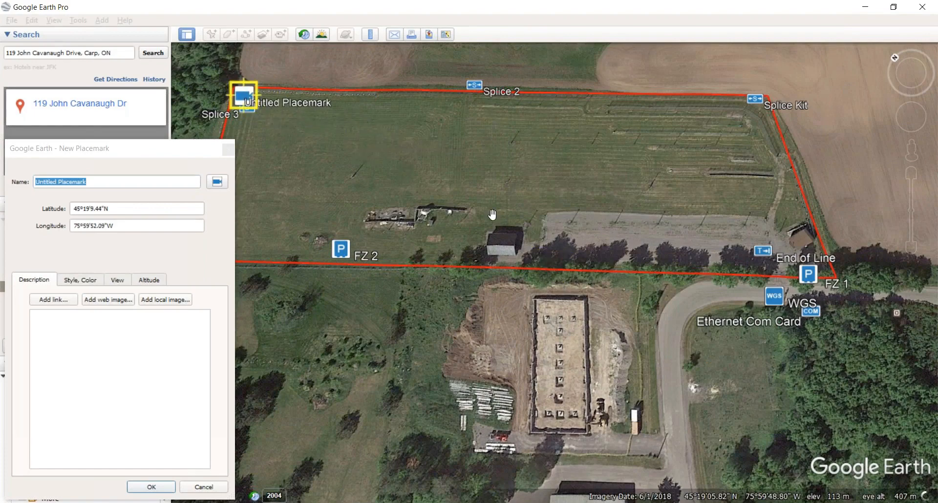
{"action": "left_click", "coordinate": [149, 487]}
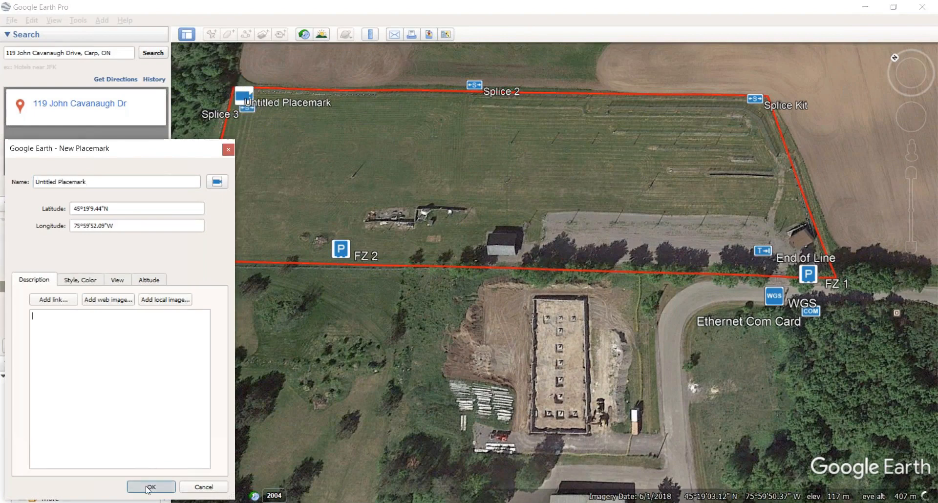
{"action": "left_click", "coordinate": [212, 35]}
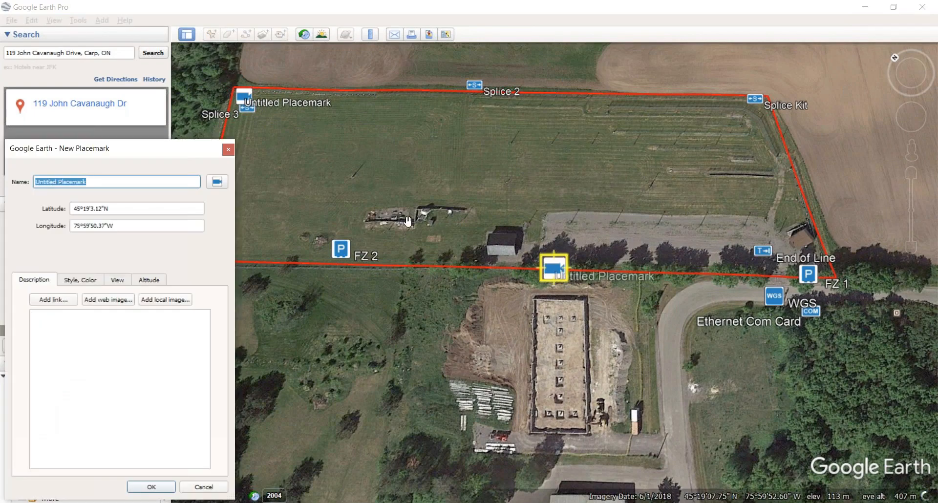
Step: Place an angled-camera-icon placemark near Splice 2 on the field's north edge
{"action": "left_click", "coordinate": [217, 182]}
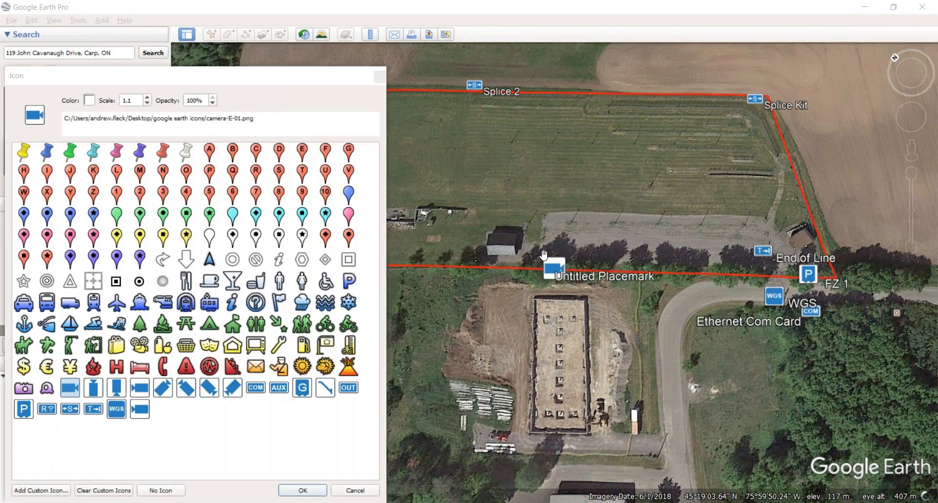
{"action": "left_click_drag", "start_coordinate": [558, 277], "coordinate": [493, 104]}
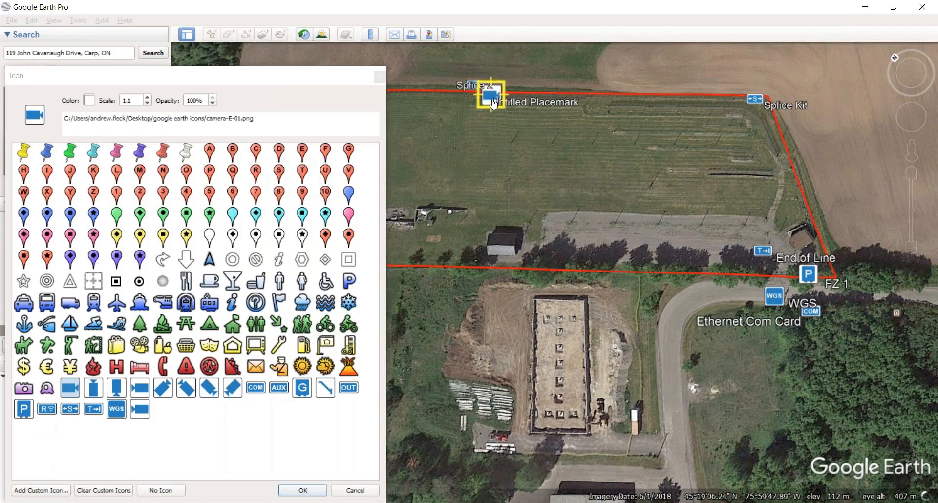
{"action": "left_click", "coordinate": [208, 392]}
{"action": "left_click", "coordinate": [303, 490]}
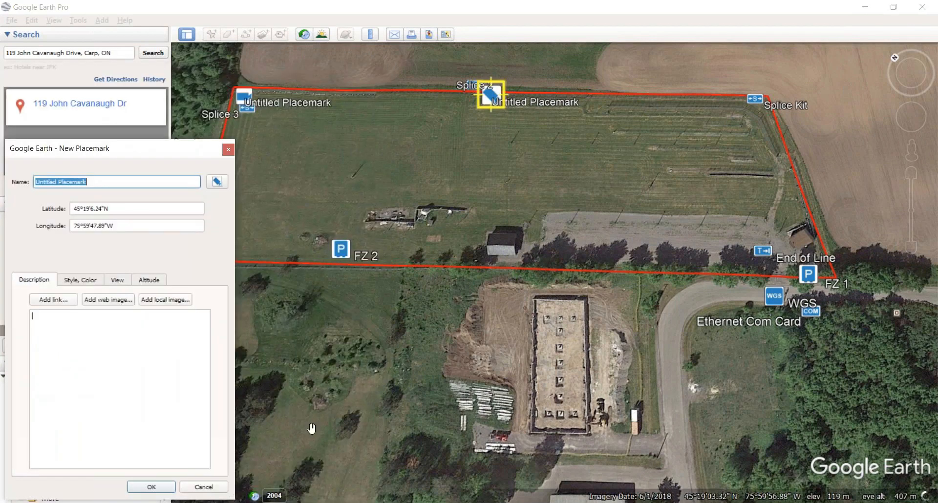
{"action": "left_click", "coordinate": [150, 488]}
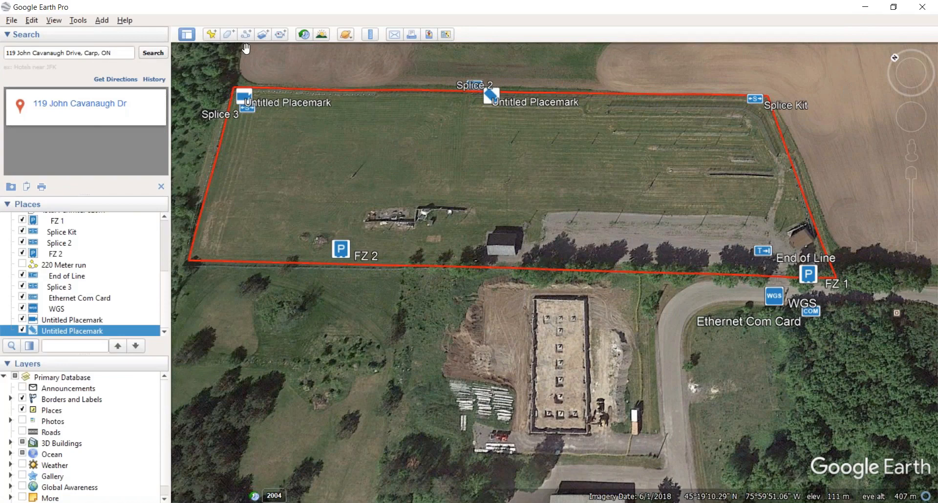
Step: Add a camera-SW-icon placemark on the top boundary, clear its name, and save it
{"action": "left_click", "coordinate": [218, 41]}
{"action": "left_click", "coordinate": [219, 182]}
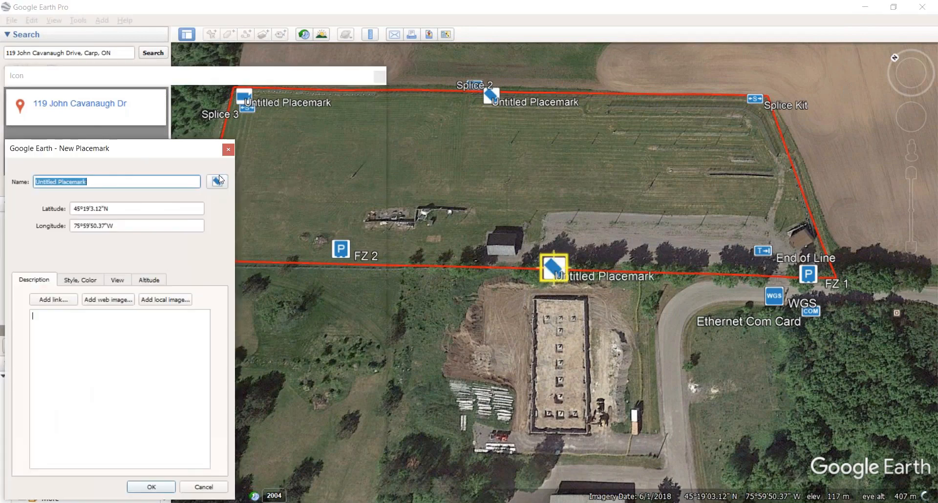
{"action": "left_click", "coordinate": [233, 388]}
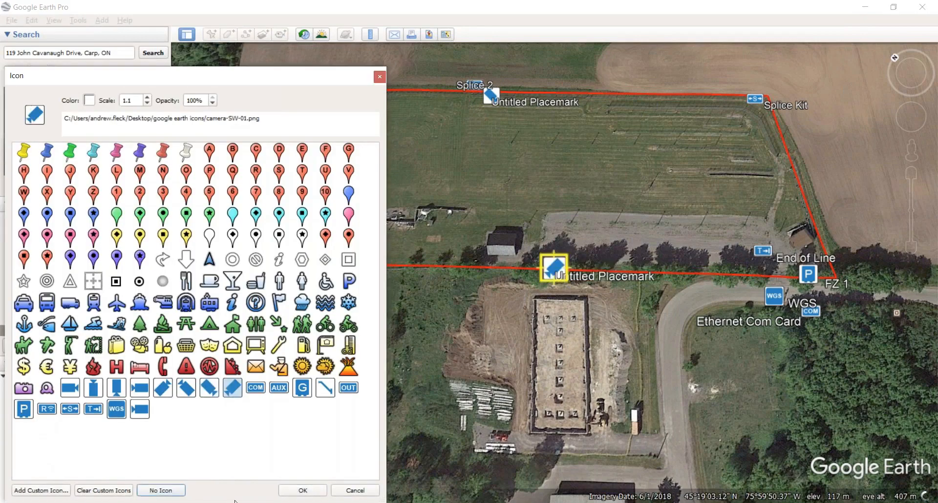
{"action": "left_click", "coordinate": [296, 491]}
{"action": "left_click_drag", "start_coordinate": [553, 272], "coordinate": [455, 107]}
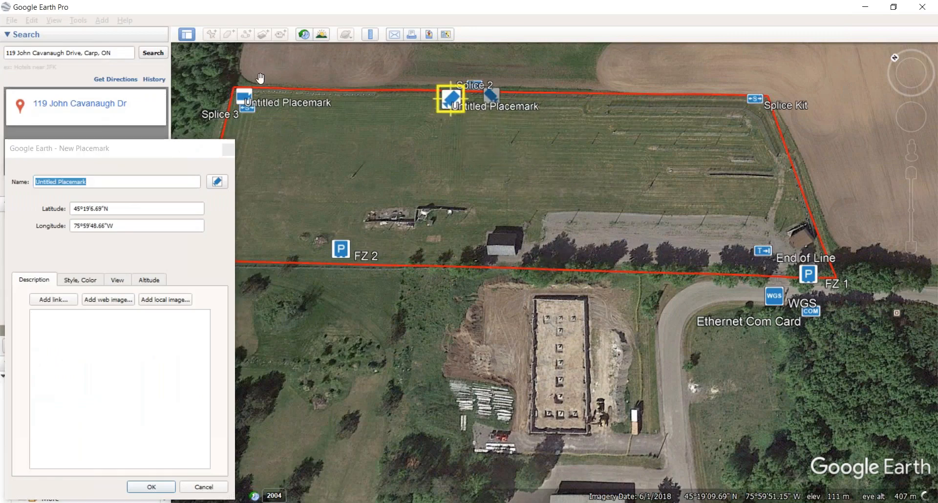
{"action": "left_click_drag", "start_coordinate": [248, 93], "coordinate": [258, 94]}
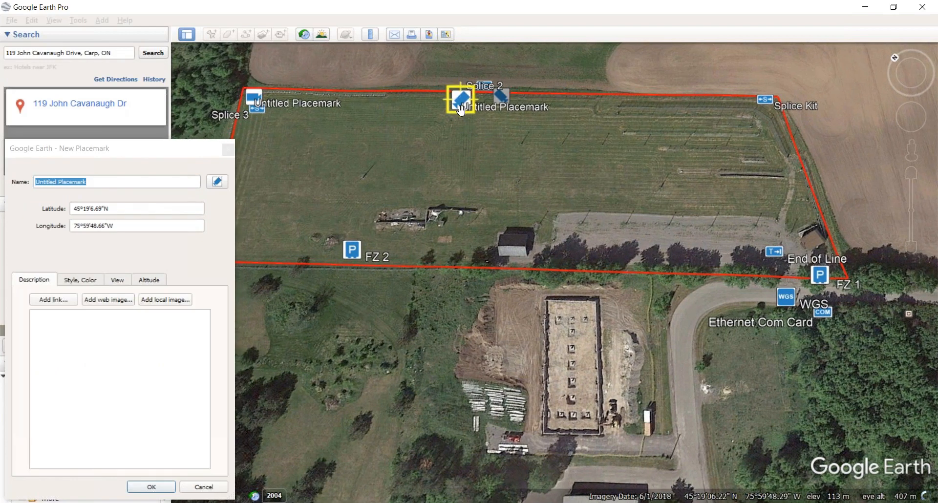
{"action": "left_click_drag", "start_coordinate": [457, 103], "coordinate": [468, 113]}
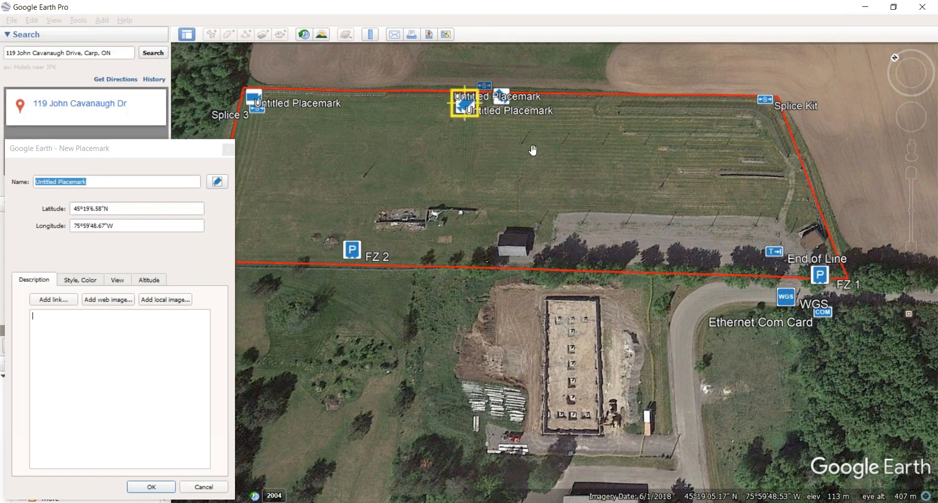
{"action": "key", "text": "BackSpace"}
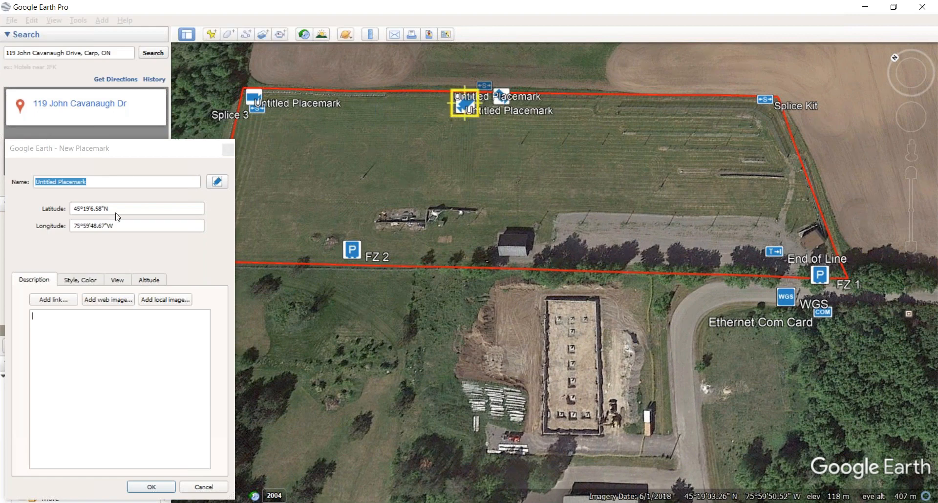
{"action": "key", "text": "BackSpace"}
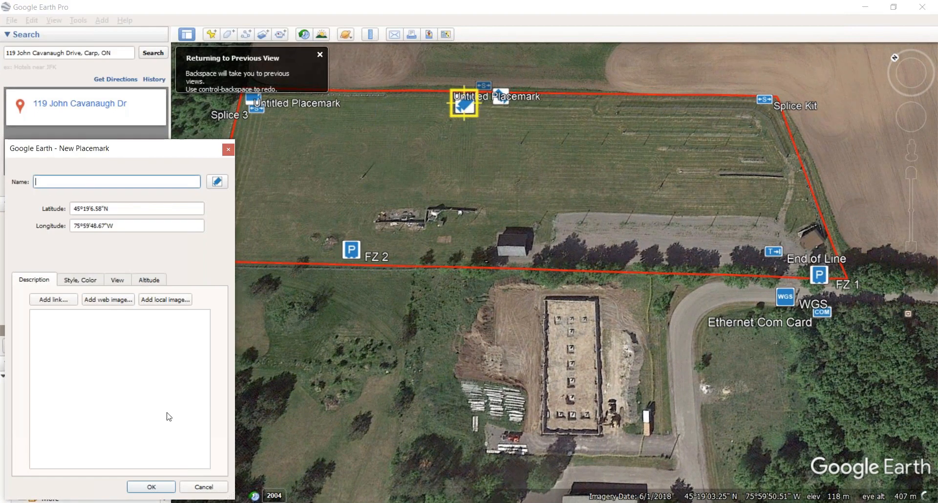
{"action": "left_click", "coordinate": [148, 487]}
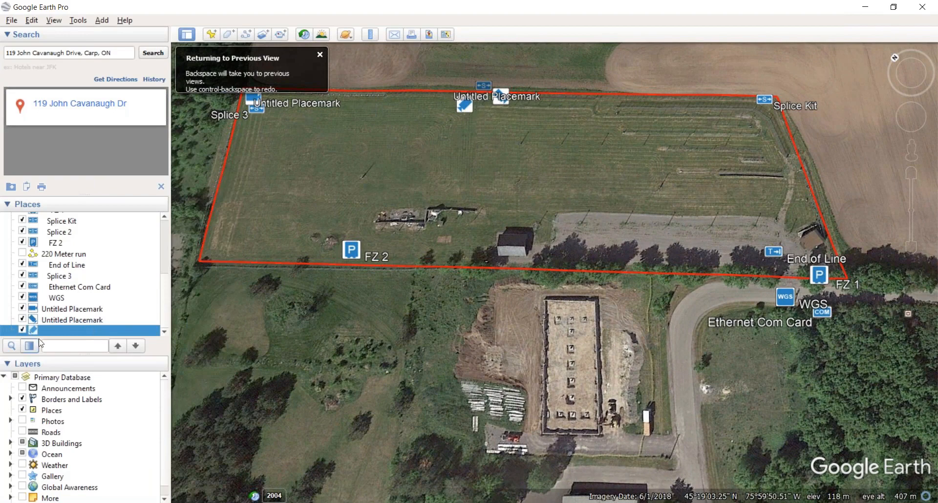
{"action": "left_click", "coordinate": [499, 104]}
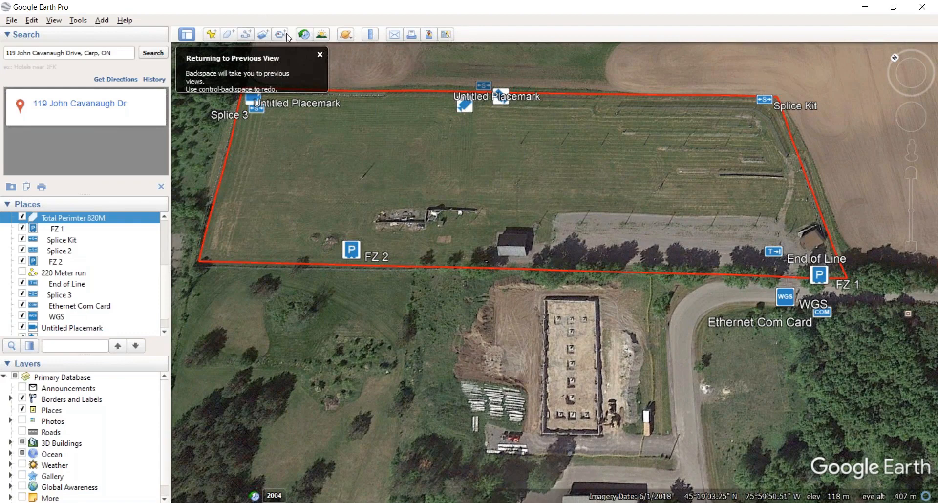
{"action": "left_click", "coordinate": [370, 34]}
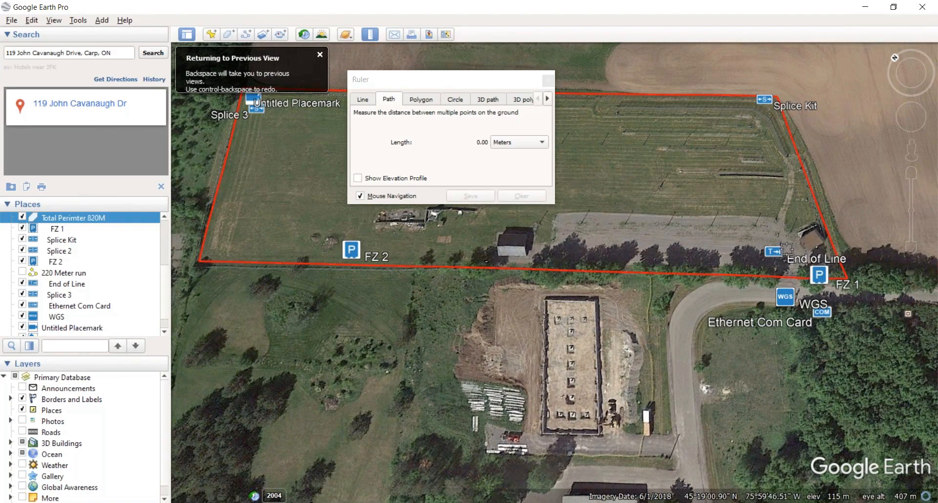
{"action": "left_click", "coordinate": [794, 235]}
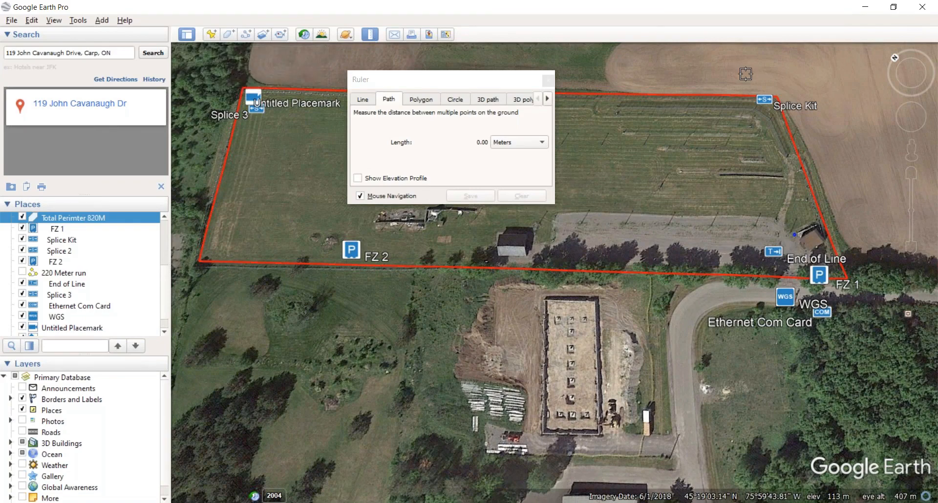
{"action": "left_click", "coordinate": [771, 111]}
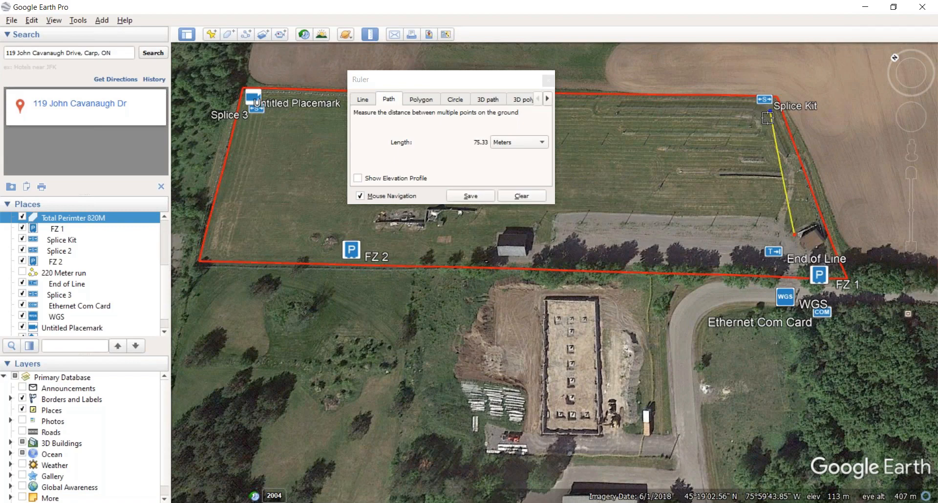
{"action": "left_click", "coordinate": [416, 81]}
{"action": "left_click", "coordinate": [521, 196]}
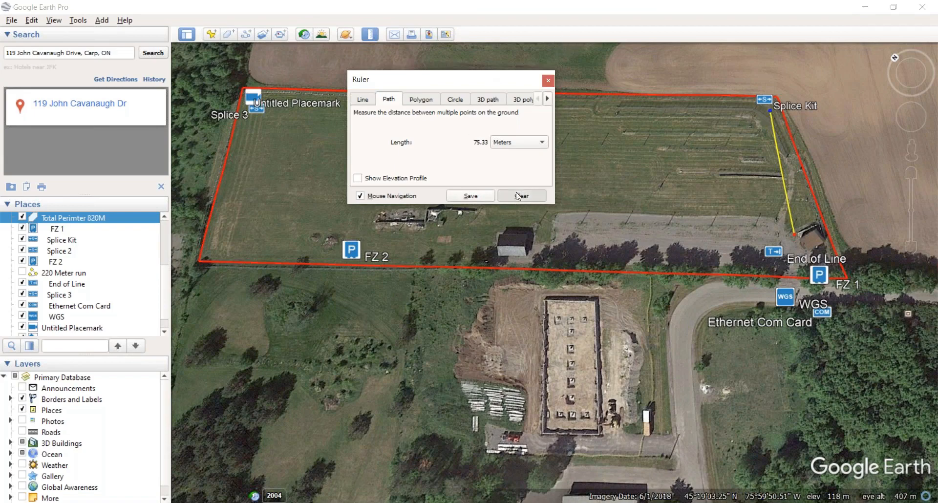
{"action": "left_click_drag", "start_coordinate": [519, 74], "coordinate": [936, 25]}
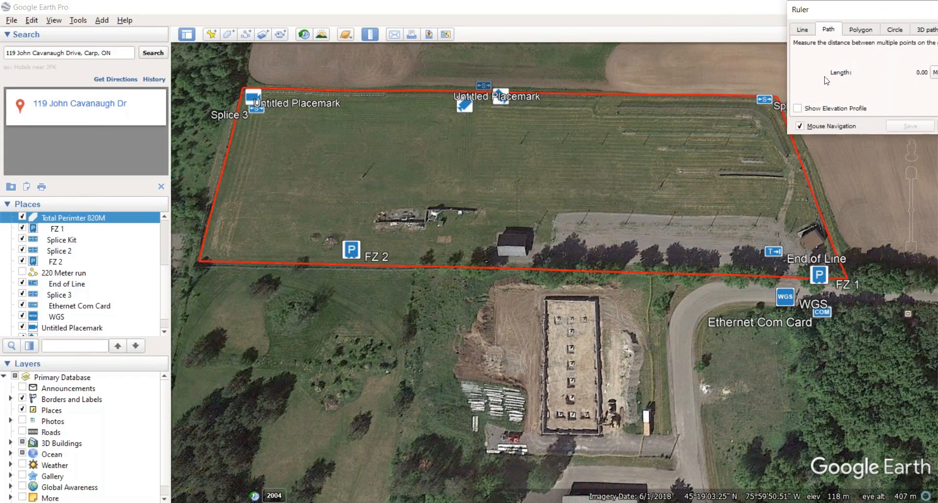
{"action": "left_click", "coordinate": [795, 235]}
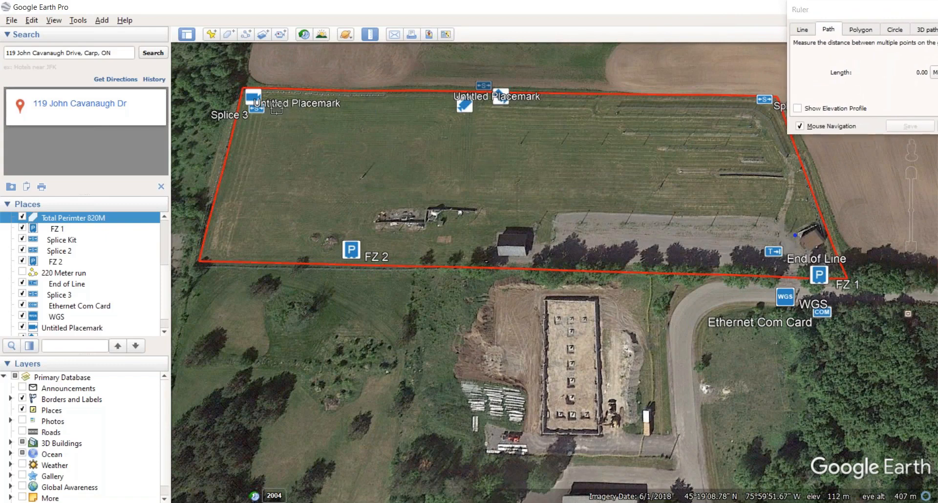
{"action": "left_click", "coordinate": [266, 96]}
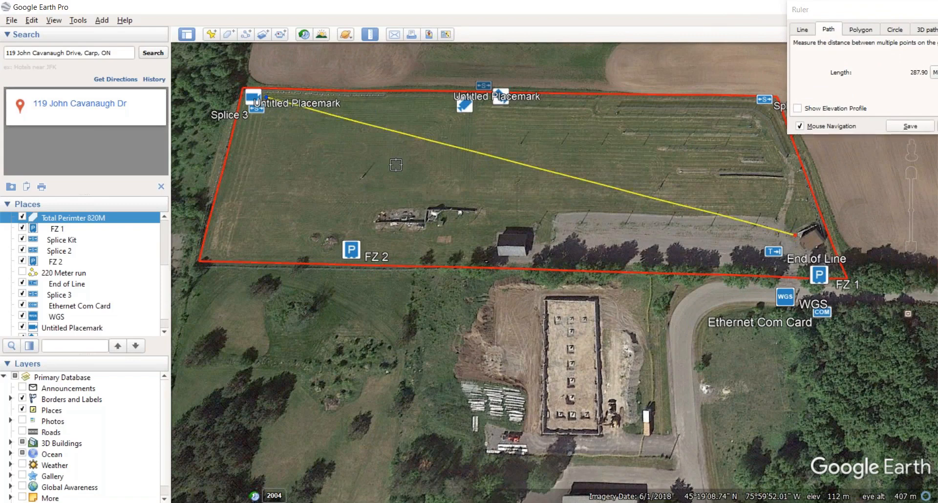
{"action": "left_click_drag", "start_coordinate": [843, 5], "coordinate": [786, 8]}
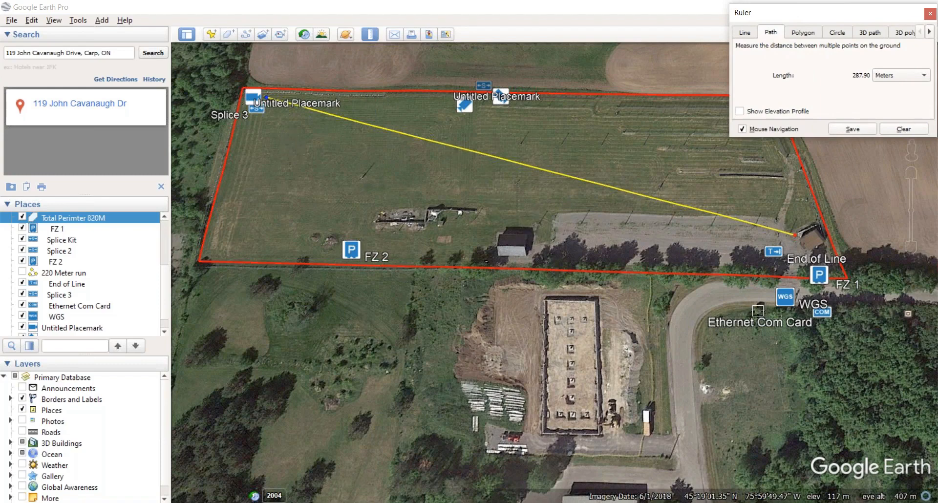
{"action": "left_click_drag", "start_coordinate": [267, 98], "coordinate": [223, 222]}
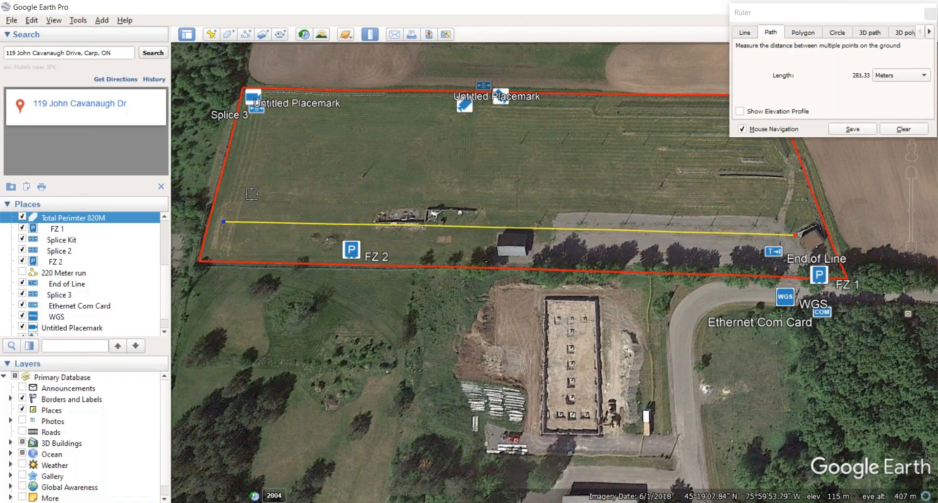
{"action": "left_click", "coordinate": [898, 130]}
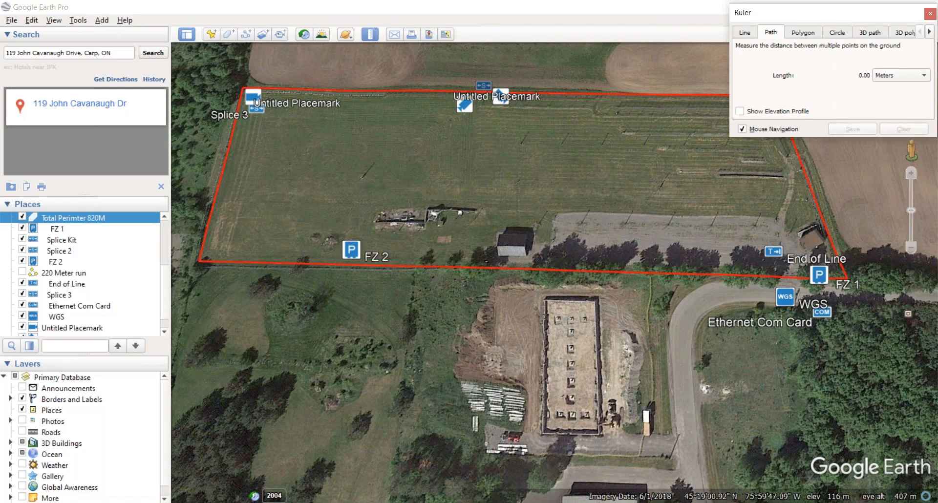
{"action": "left_click_drag", "start_coordinate": [893, 12], "coordinate": [823, 16]}
Step: Shift the second Untitled Placemark beside Splice 2 slightly right and clear its name
{"action": "left_click", "coordinate": [861, 17]}
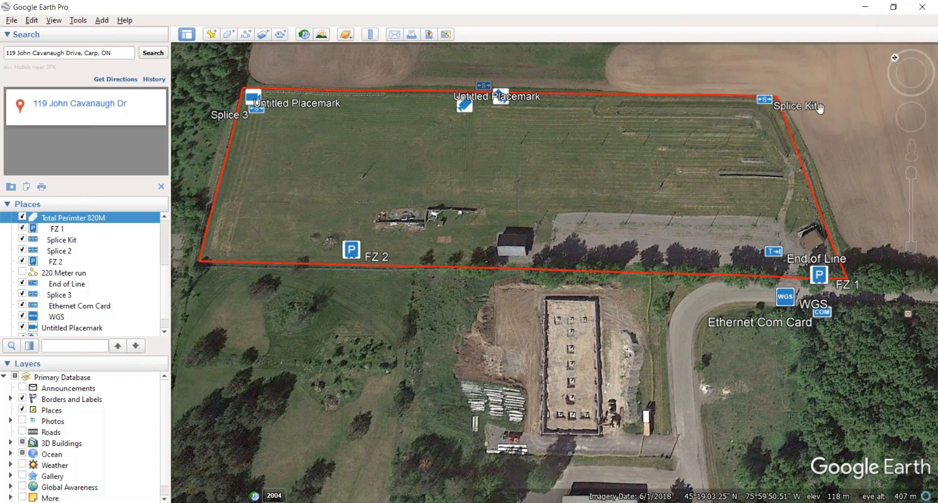
{"action": "right_click", "coordinate": [503, 101]}
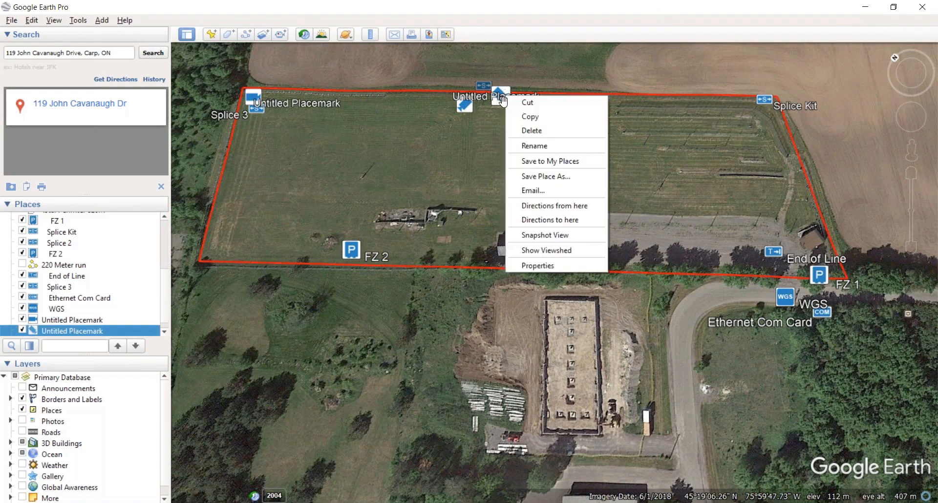
{"action": "left_click", "coordinate": [538, 265]}
{"action": "left_click_drag", "start_coordinate": [505, 100], "coordinate": [515, 108]}
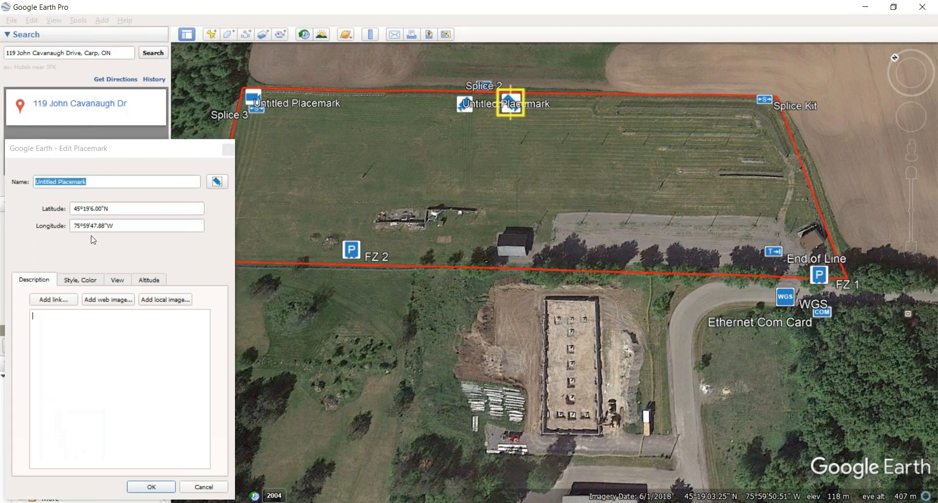
{"action": "left_click", "coordinate": [3, 168]}
{"action": "key", "text": "BackSpace"}
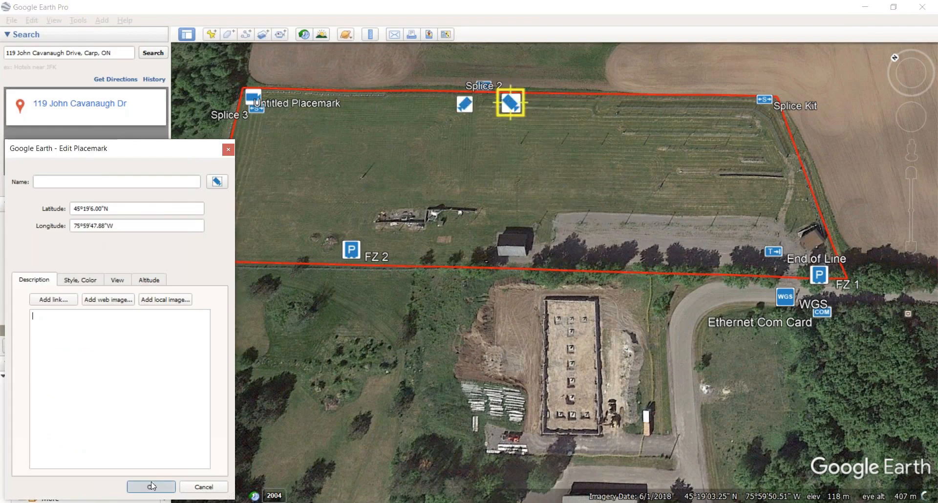
{"action": "left_click", "coordinate": [151, 482]}
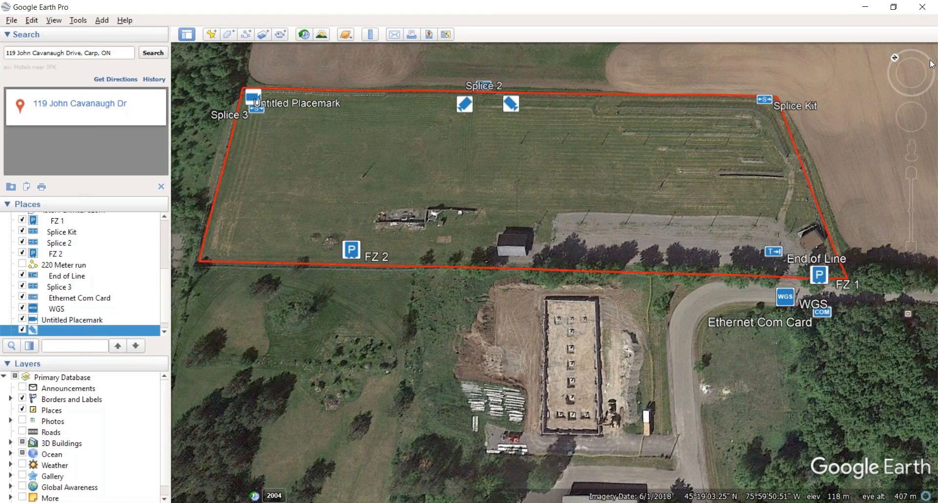
Step: Clear the corner camera placemark's name and nudge it slightly up and right beside Splice 3
{"action": "right_click", "coordinate": [68, 323]}
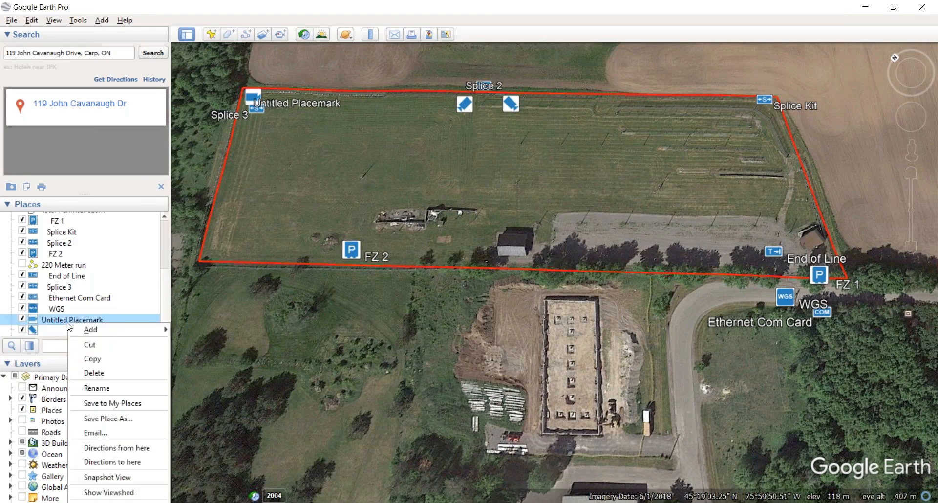
{"action": "left_click", "coordinate": [115, 500]}
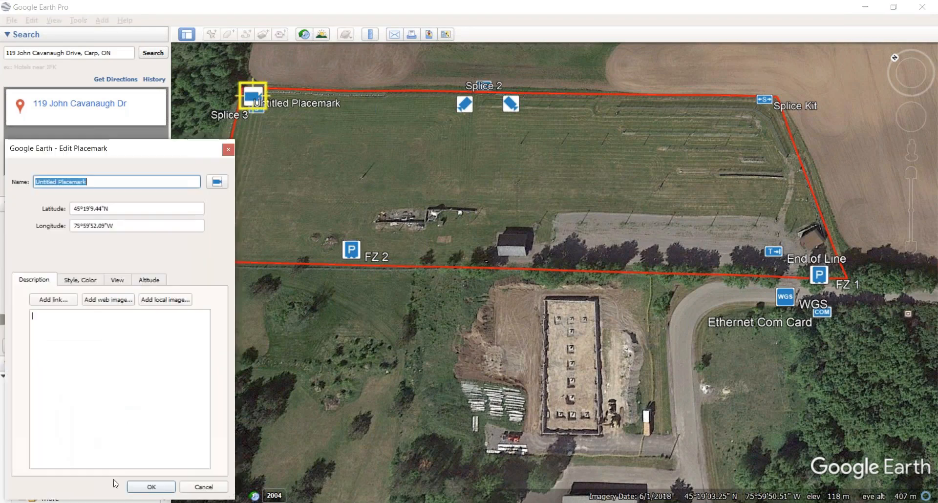
{"action": "key", "text": "BackSpace"}
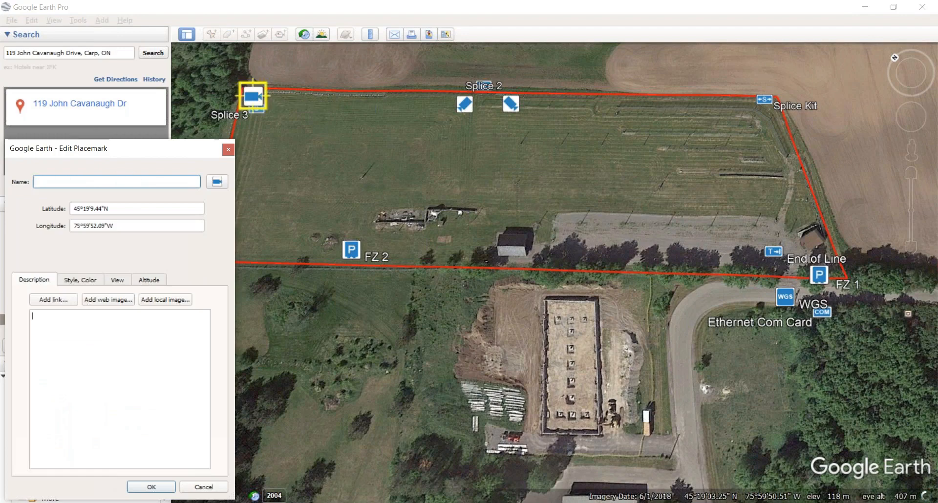
{"action": "left_click_drag", "start_coordinate": [254, 103], "coordinate": [254, 98]}
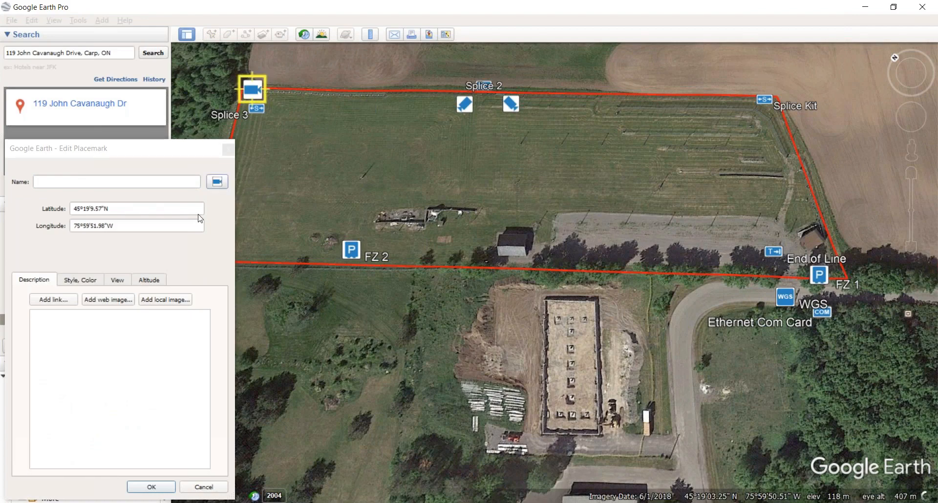
{"action": "left_click", "coordinate": [149, 487]}
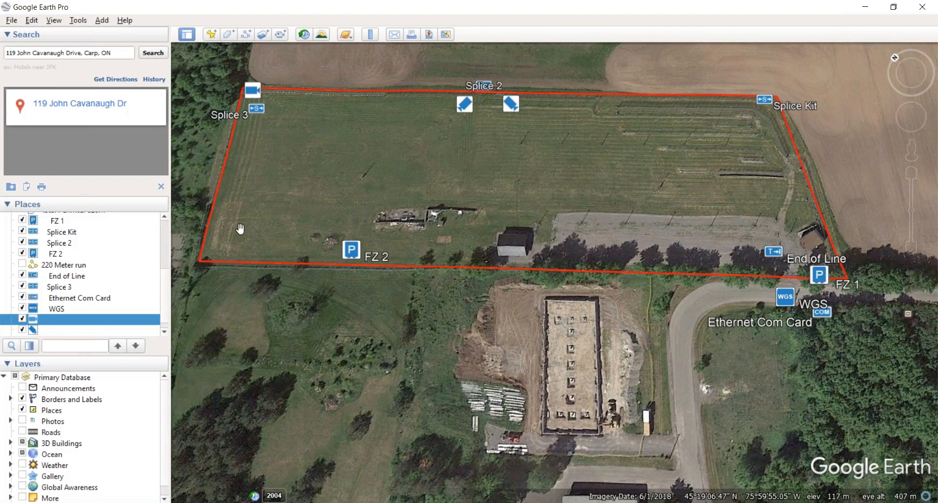
Step: Add a blue-diamond-icon placemark at the field's west edge near the southwest corner, leaving it unnamed
{"action": "left_click", "coordinate": [214, 37]}
{"action": "left_click", "coordinate": [217, 182]}
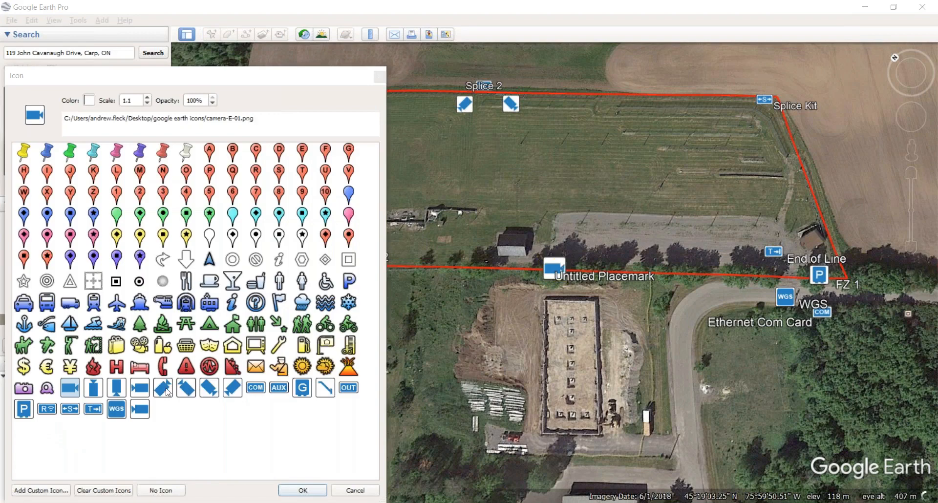
{"action": "left_click", "coordinate": [163, 389]}
{"action": "left_click", "coordinate": [303, 491]}
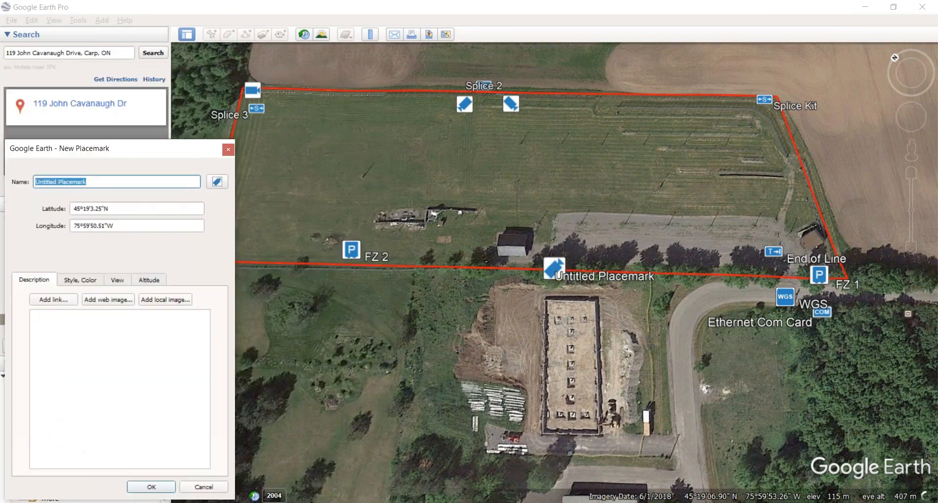
{"action": "left_click_drag", "start_coordinate": [160, 149], "coordinate": [303, 332]}
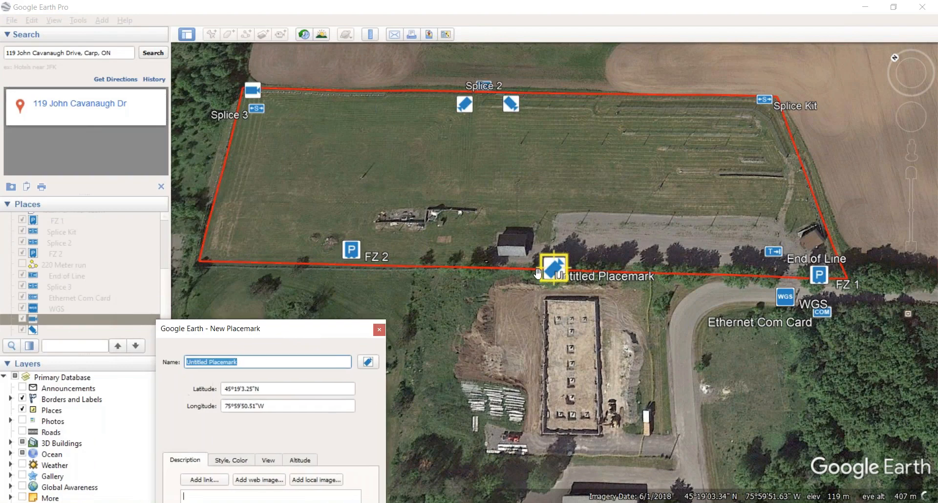
{"action": "left_click_drag", "start_coordinate": [557, 277], "coordinate": [217, 257]}
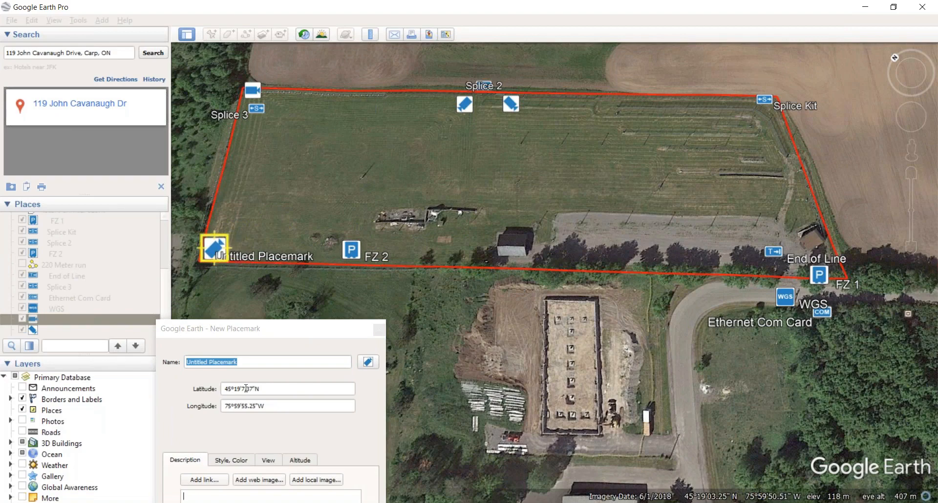
{"action": "left_click_drag", "start_coordinate": [259, 364], "coordinate": [108, 343]}
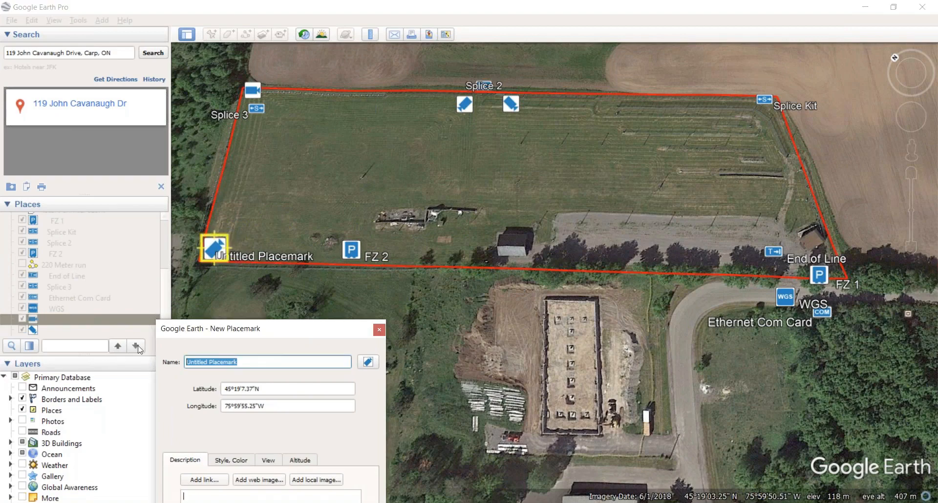
{"action": "type", "text": "\\"}
{"action": "key", "text": "BackSpace"}
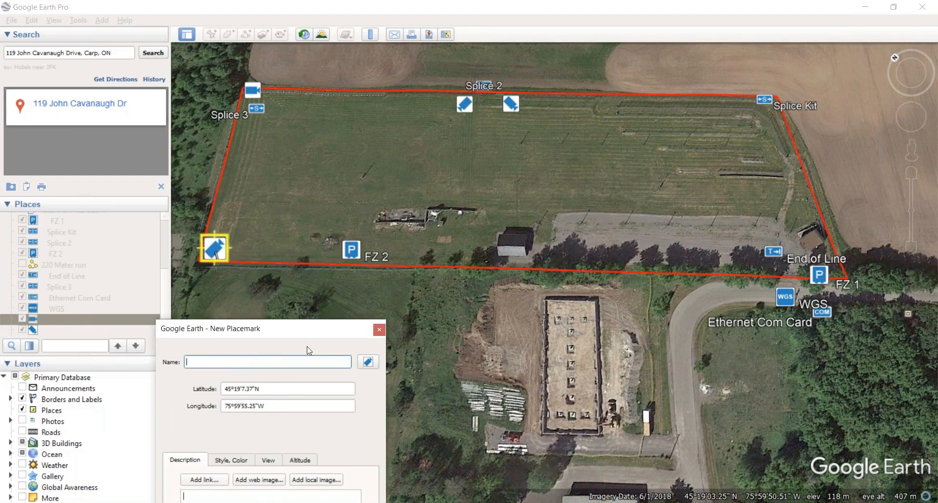
{"action": "left_click_drag", "start_coordinate": [306, 334], "coordinate": [325, 153]}
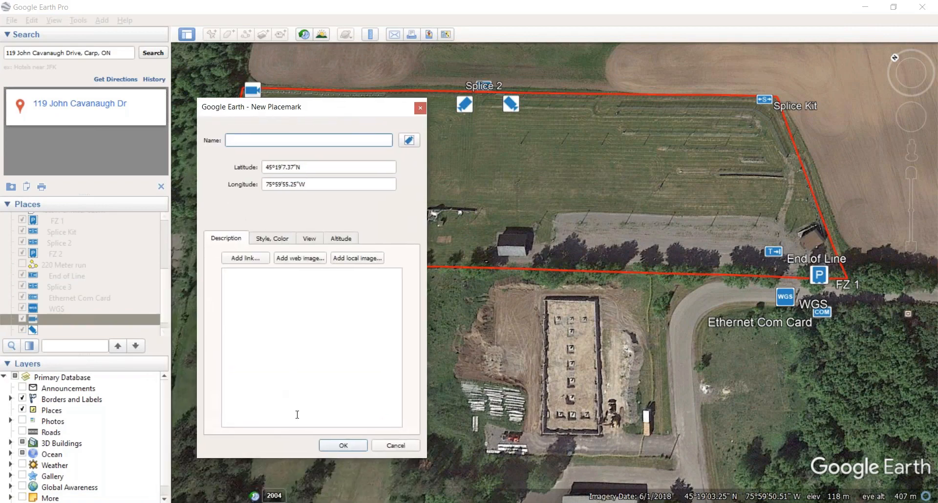
{"action": "left_click", "coordinate": [335, 494]}
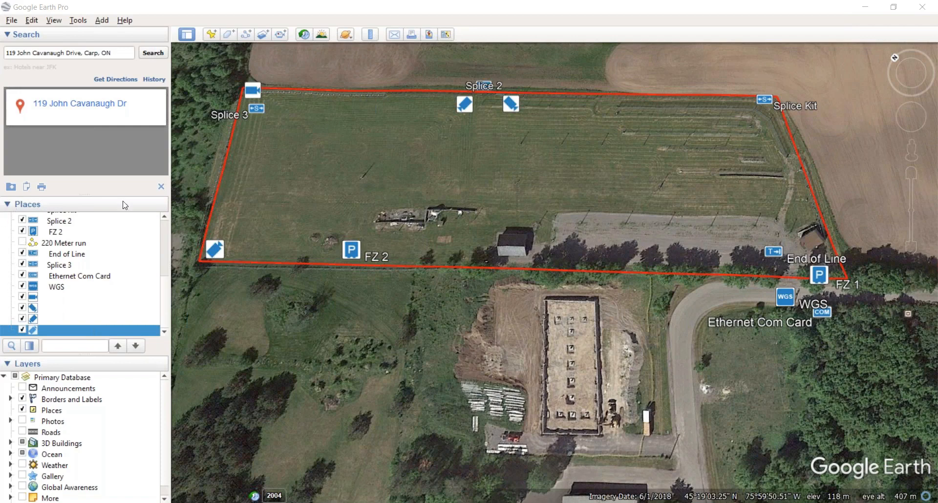
{"action": "scroll", "coordinate": [205, 283], "scroll_direction": "up", "scroll_amount": 1}
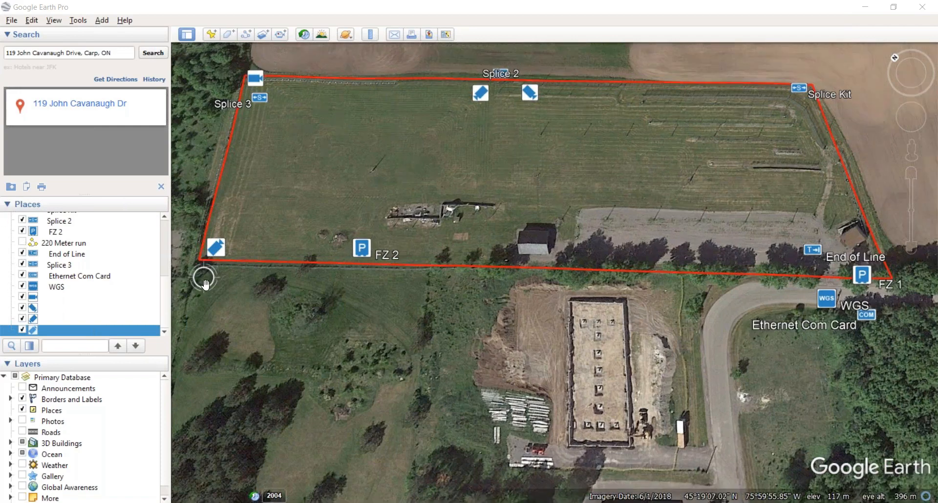
{"action": "scroll", "coordinate": [205, 282], "scroll_direction": "up", "scroll_amount": 3}
{"action": "scroll", "coordinate": [210, 278], "scroll_direction": "up", "scroll_amount": 2}
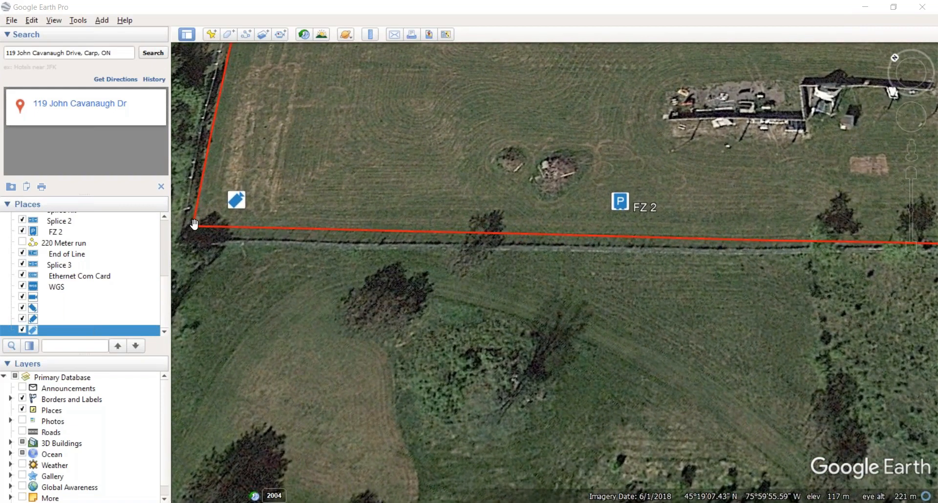
{"action": "left_click_drag", "start_coordinate": [193, 231], "coordinate": [189, 241]}
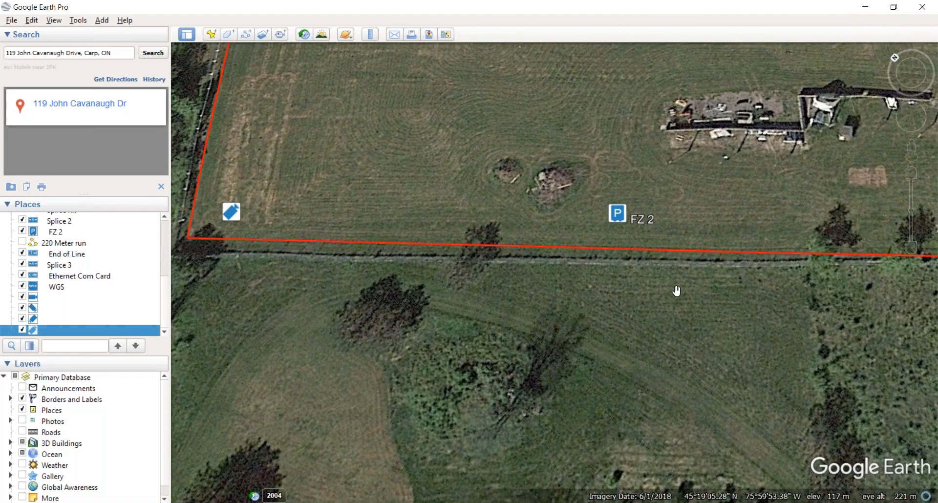
{"action": "left_click_drag", "start_coordinate": [861, 293], "coordinate": [413, 300]}
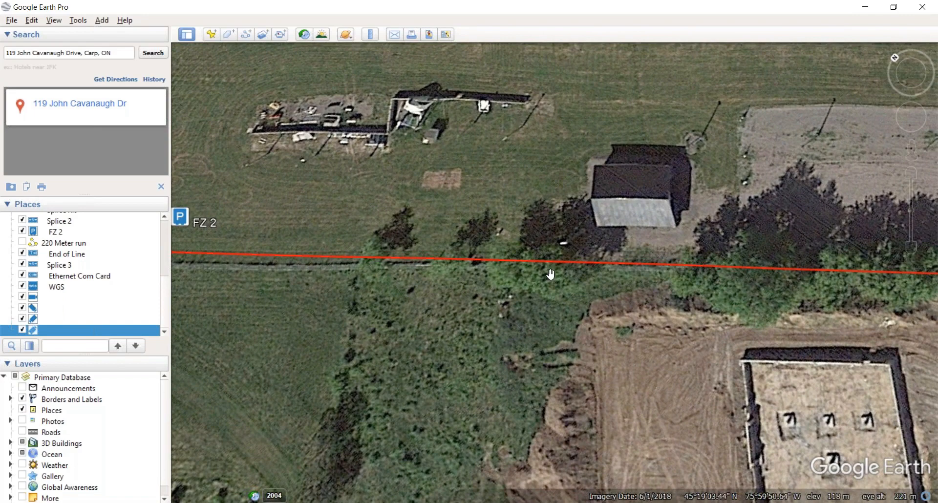
{"action": "scroll", "coordinate": [525, 249], "scroll_direction": "down", "scroll_amount": 2}
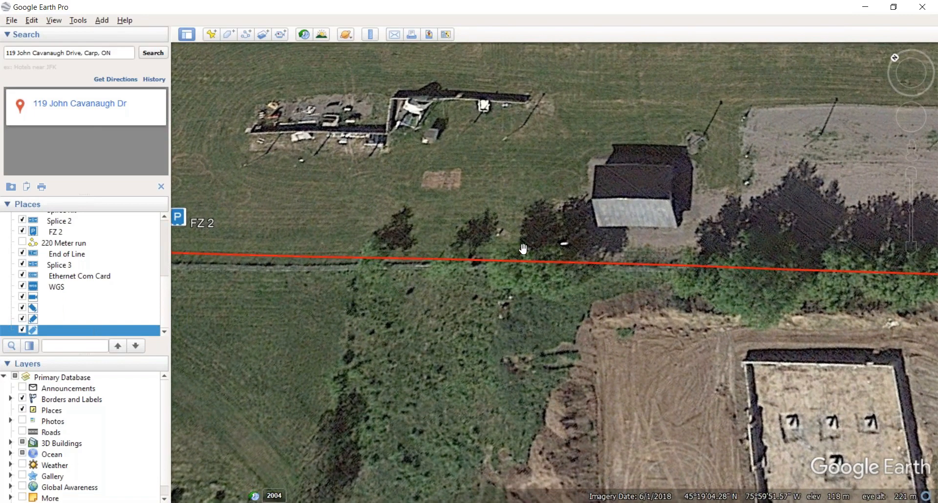
{"action": "scroll", "coordinate": [526, 250], "scroll_direction": "down", "scroll_amount": 3}
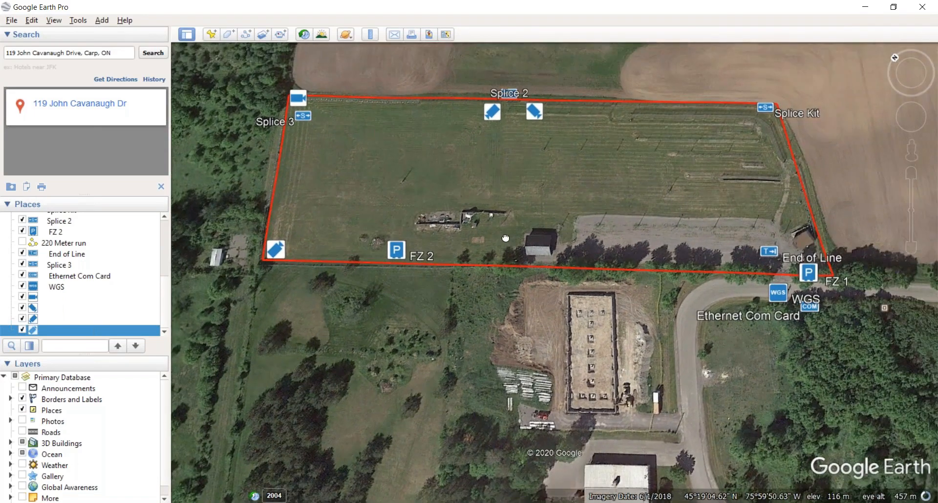
{"action": "left_click_drag", "start_coordinate": [506, 238], "coordinate": [490, 259]}
{"action": "left_click_drag", "start_coordinate": [509, 212], "coordinate": [519, 245]}
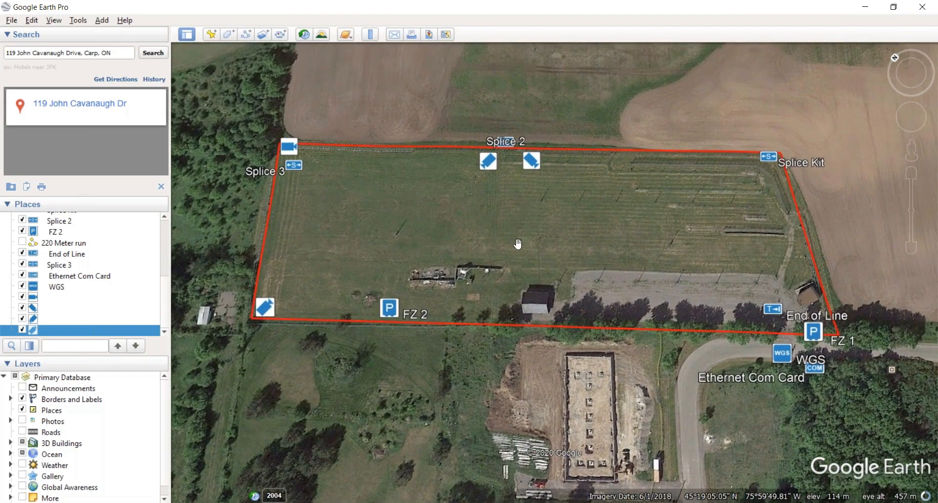
{"action": "scroll", "coordinate": [519, 245], "scroll_direction": "up", "scroll_amount": 1}
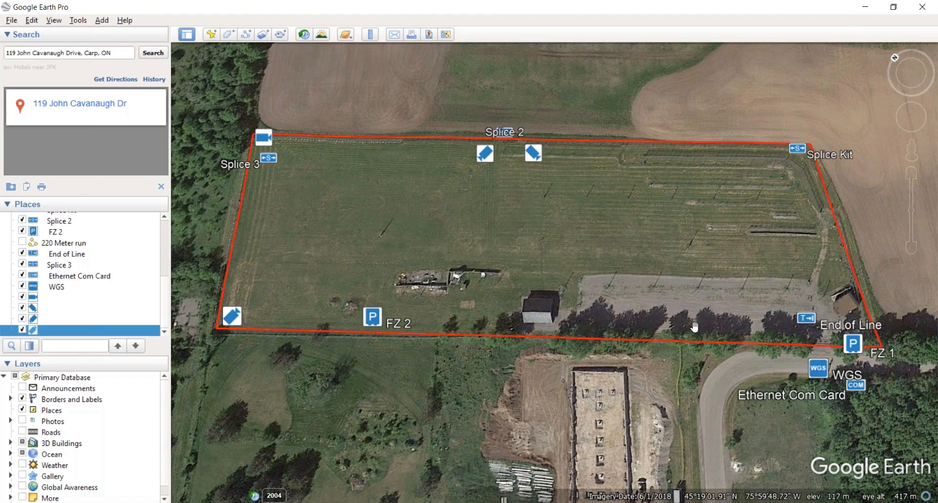
Step: Place an OUT-icon placemark just inside the east boundary above End of Line, keeping its default name
{"action": "left_click", "coordinate": [213, 39]}
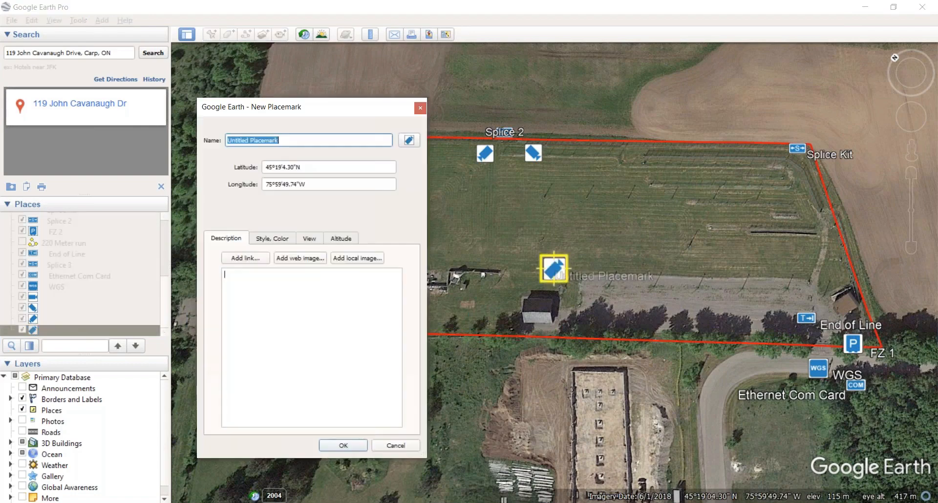
{"action": "left_click", "coordinate": [411, 136]}
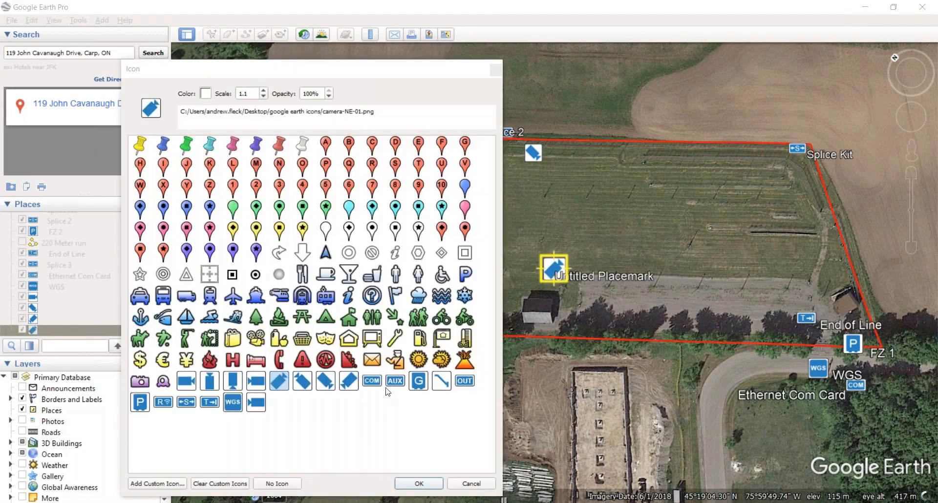
{"action": "left_click", "coordinate": [464, 381]}
{"action": "left_click", "coordinate": [419, 484]}
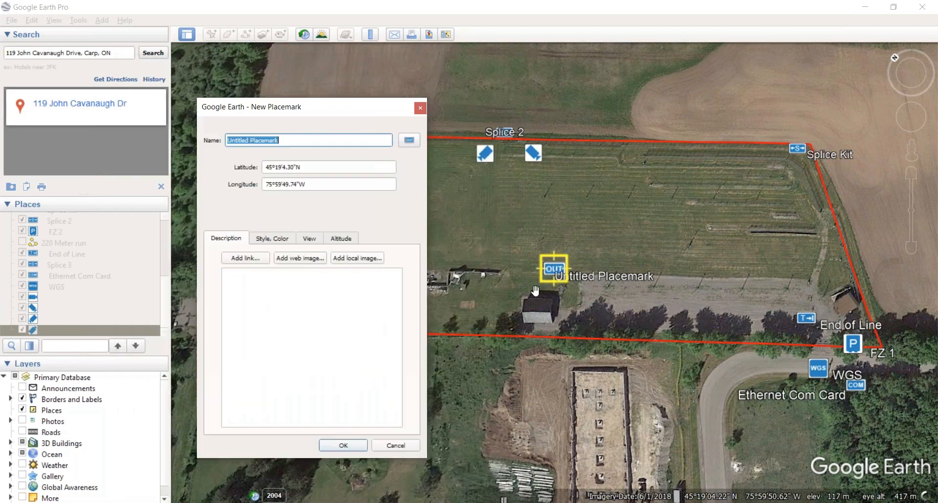
{"action": "left_click_drag", "start_coordinate": [556, 279], "coordinate": [855, 352]}
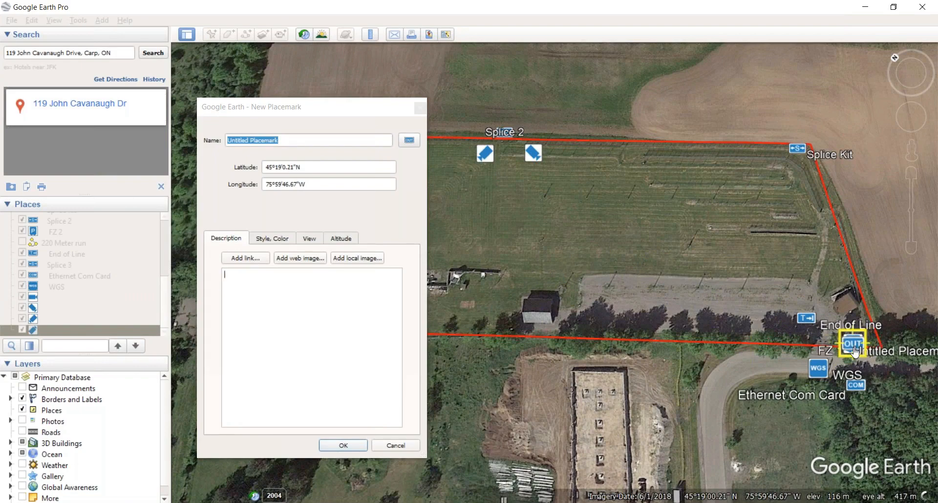
{"action": "left_click_drag", "start_coordinate": [855, 351], "coordinate": [838, 293]}
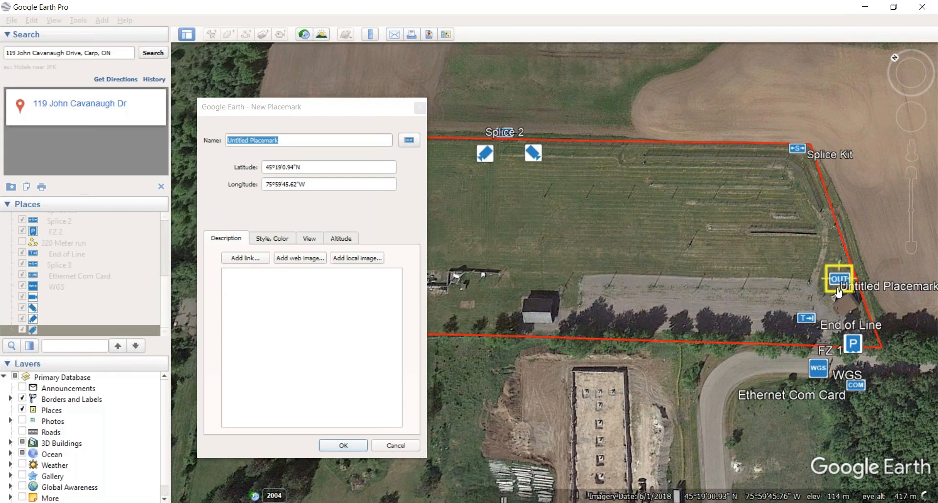
{"action": "left_click", "coordinate": [381, 108]}
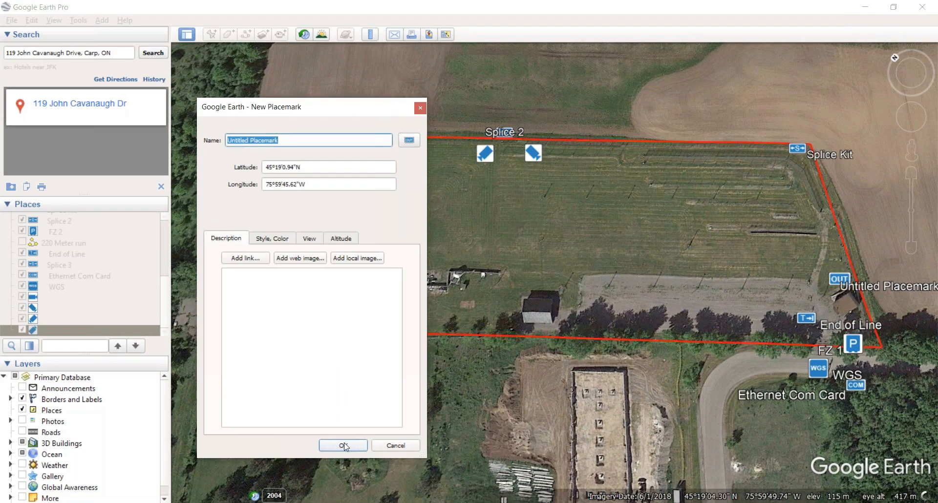
{"action": "left_click", "coordinate": [343, 445]}
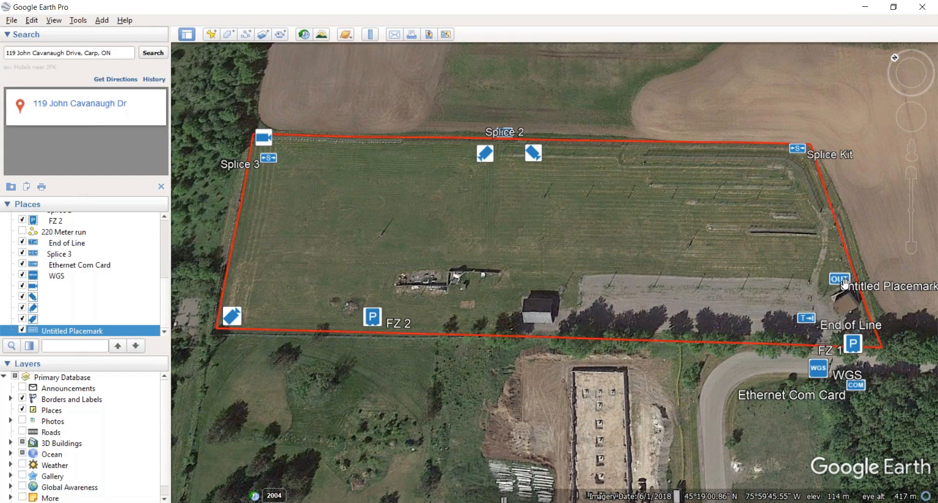
{"action": "left_click_drag", "start_coordinate": [839, 281], "coordinate": [832, 276]}
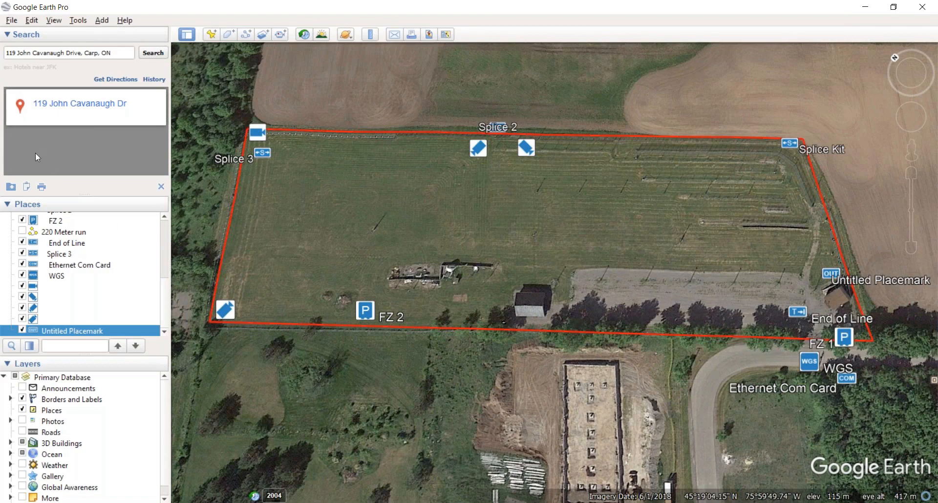
{"action": "scroll", "coordinate": [71, 227], "scroll_direction": "up", "scroll_amount": 1}
{"action": "scroll", "coordinate": [76, 227], "scroll_direction": "up", "scroll_amount": 2}
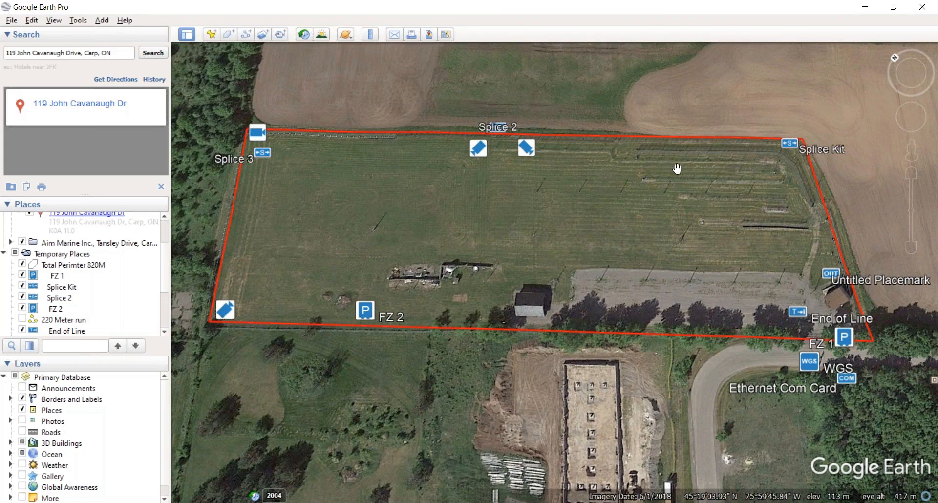
{"action": "scroll", "coordinate": [694, 169], "scroll_direction": "up", "scroll_amount": 1}
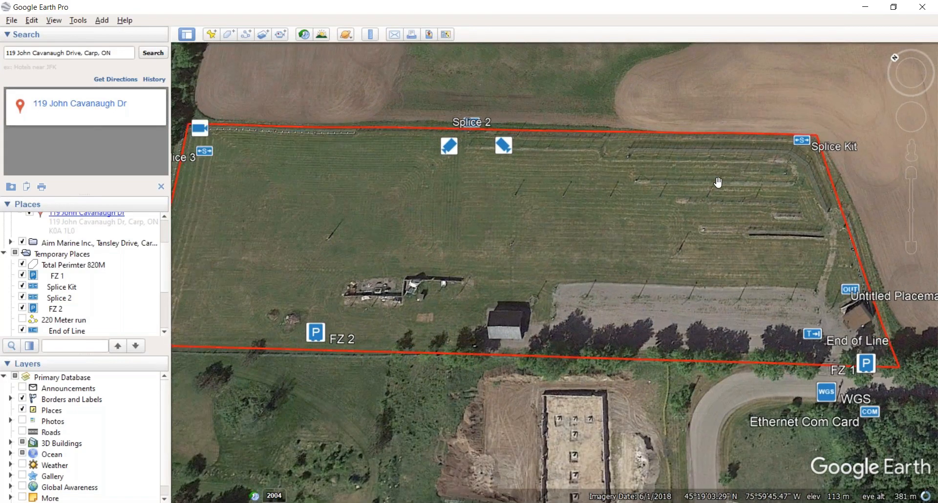
{"action": "scroll", "coordinate": [718, 182], "scroll_direction": "up", "scroll_amount": 1}
{"action": "scroll", "coordinate": [716, 182], "scroll_direction": "up", "scroll_amount": 1}
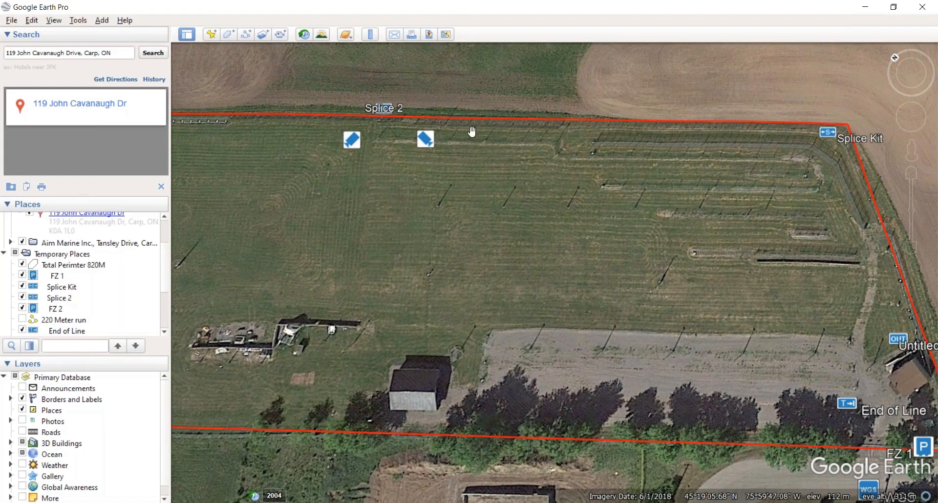
{"action": "left_click_drag", "start_coordinate": [332, 157], "coordinate": [471, 163]}
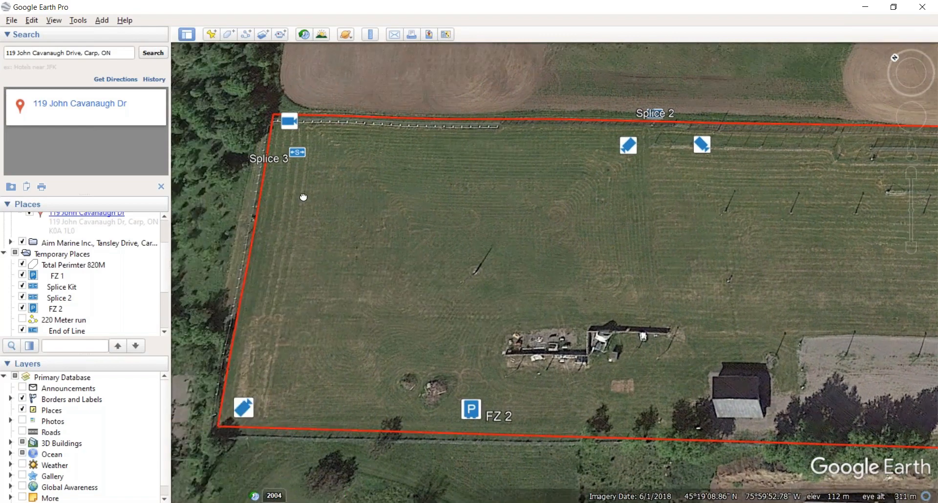
{"action": "left_click_drag", "start_coordinate": [205, 197], "coordinate": [266, 189]}
{"action": "scroll", "coordinate": [561, 181], "scroll_direction": "down", "scroll_amount": 1}
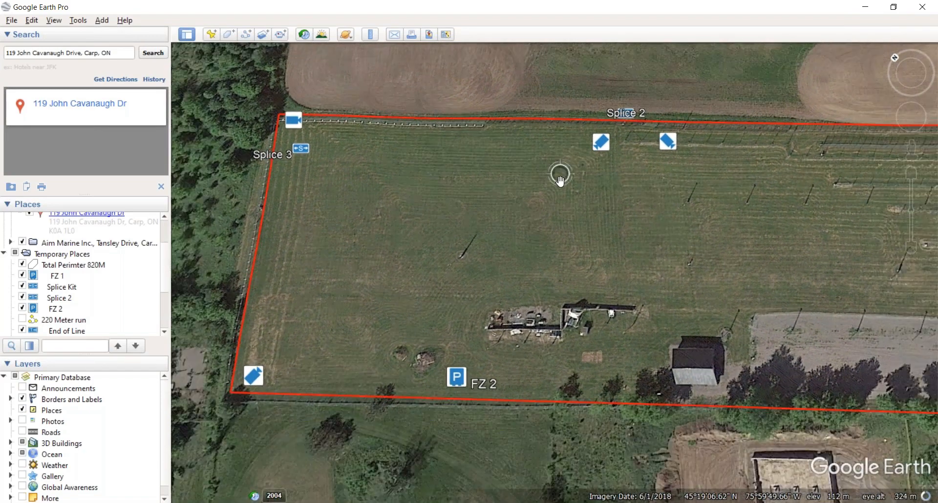
{"action": "scroll", "coordinate": [695, 203], "scroll_direction": "down", "scroll_amount": 2}
{"action": "left_click_drag", "start_coordinate": [795, 224], "coordinate": [701, 219]}
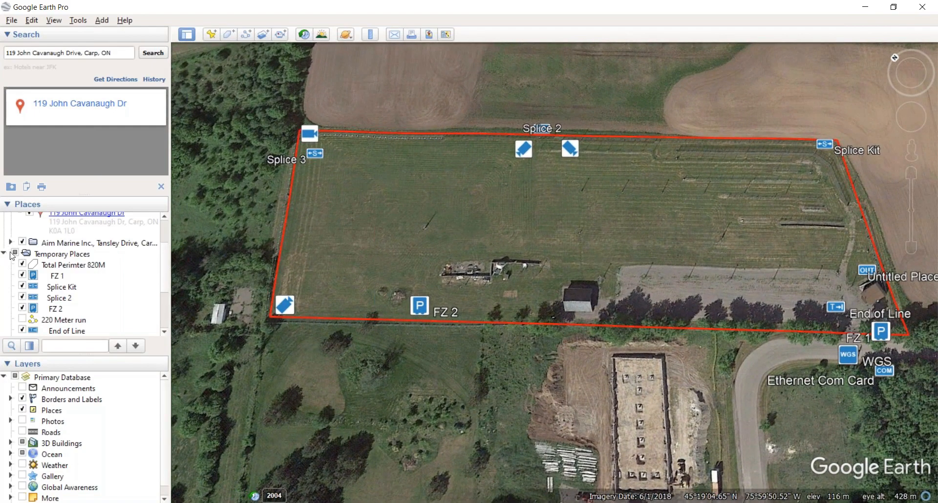
Step: Turn all Temporary Places items back on, including the 220 Meter run line, and collapse the folder
{"action": "scroll", "coordinate": [25, 277], "scroll_direction": "down", "scroll_amount": 3}
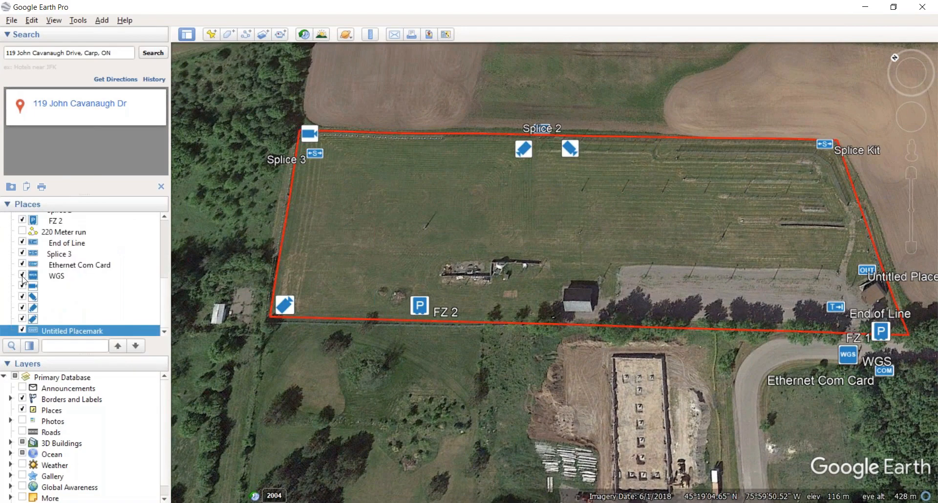
{"action": "scroll", "coordinate": [20, 284], "scroll_direction": "up", "scroll_amount": 3}
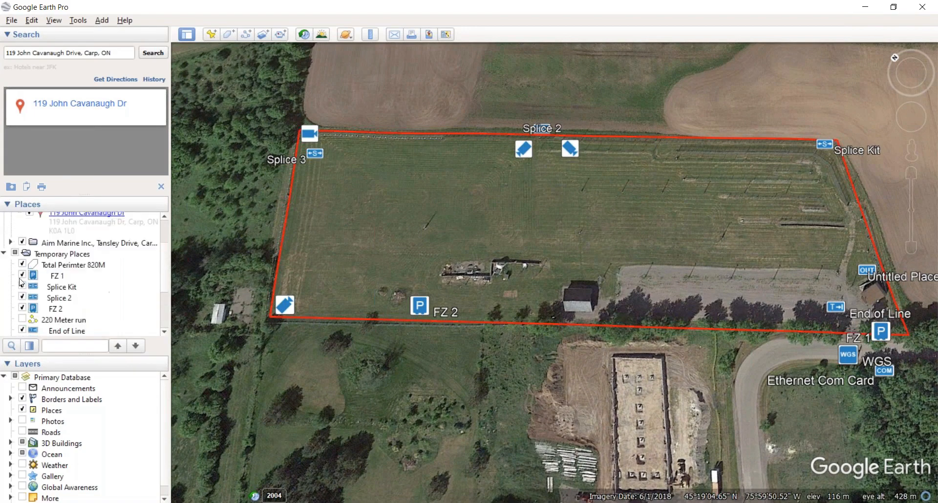
{"action": "left_click", "coordinate": [15, 253]}
{"action": "left_click", "coordinate": [14, 253]}
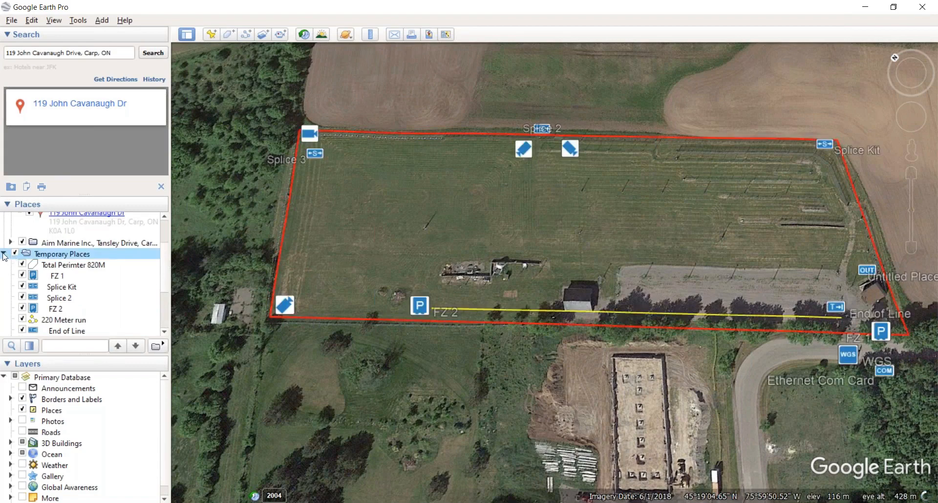
{"action": "left_click", "coordinate": [5, 254]}
Step: Enable the saved Aim Marine Inc. place and fly the map to it
{"action": "left_click", "coordinate": [22, 298]}
{"action": "left_click", "coordinate": [22, 298]}
{"action": "double_click", "coordinate": [57, 301]}
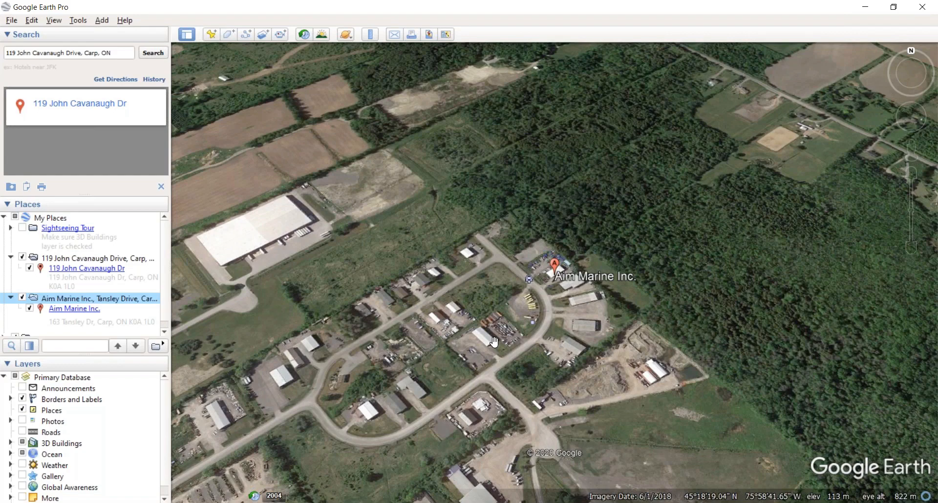
Step: Zoom, pan and rotate so the Aim Marine yard, boats and building fill the view with the road horizontal
{"action": "scroll", "coordinate": [494, 342], "scroll_direction": "up", "scroll_amount": 2}
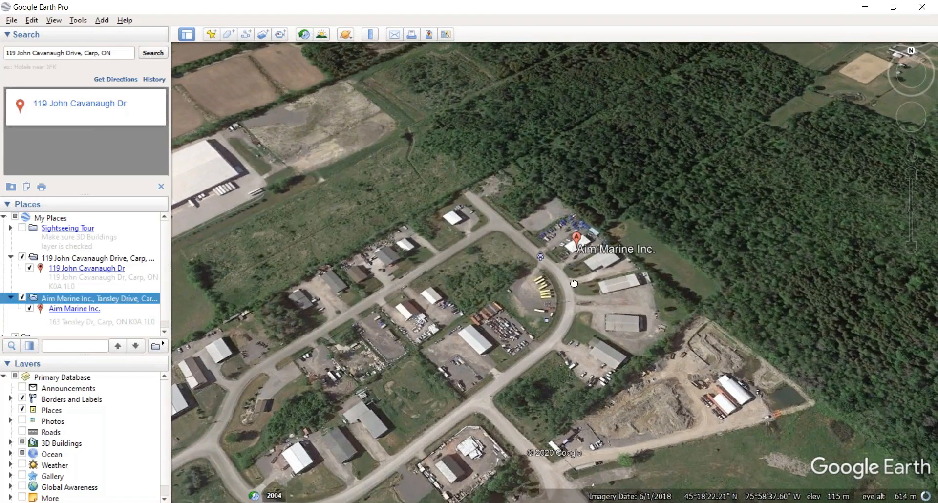
{"action": "left_click_drag", "start_coordinate": [575, 283], "coordinate": [560, 298]}
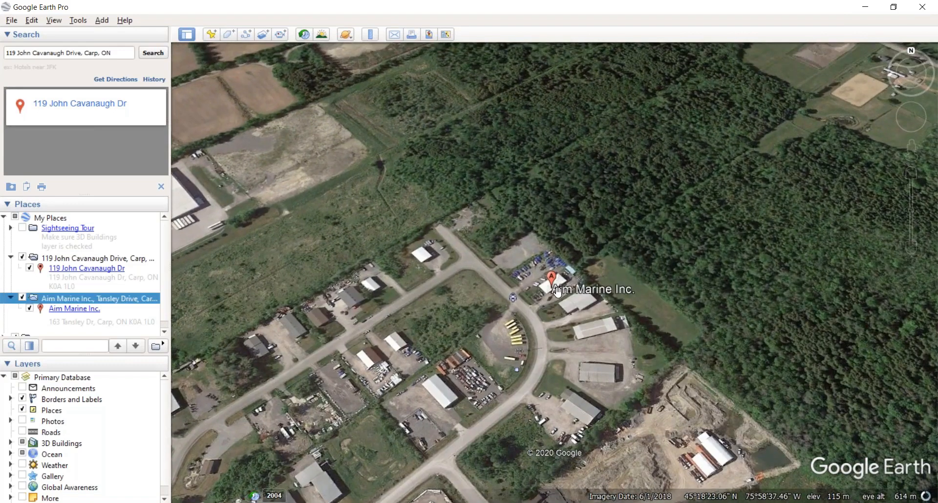
{"action": "scroll", "coordinate": [542, 298], "scroll_direction": "up", "scroll_amount": 1}
{"action": "scroll", "coordinate": [542, 298], "scroll_direction": "up", "scroll_amount": 2}
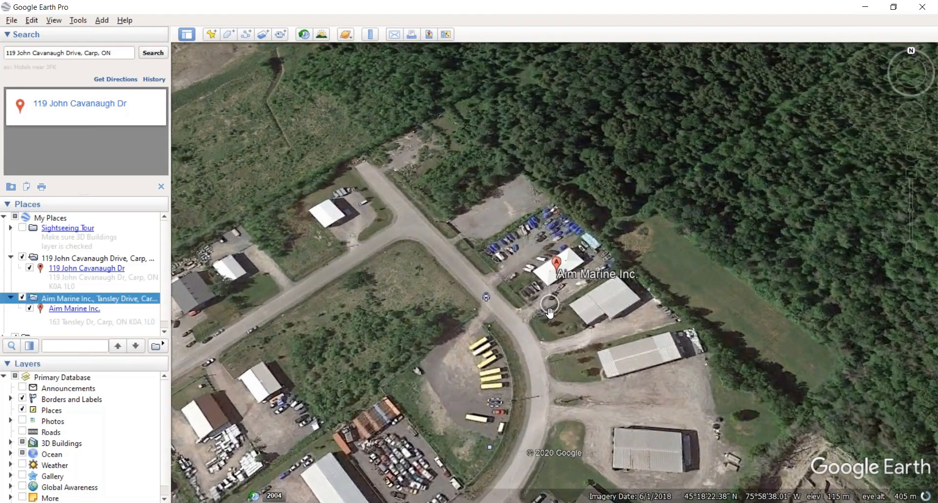
{"action": "mouse_move", "coordinate": [486, 296]}
{"action": "left_mouse_down"}
{"action": "mouse_move", "coordinate": [535, 333]}
{"action": "mouse_move", "coordinate": [549, 358]}
{"action": "mouse_move", "coordinate": [536, 371]}
{"action": "left_mouse_up"}
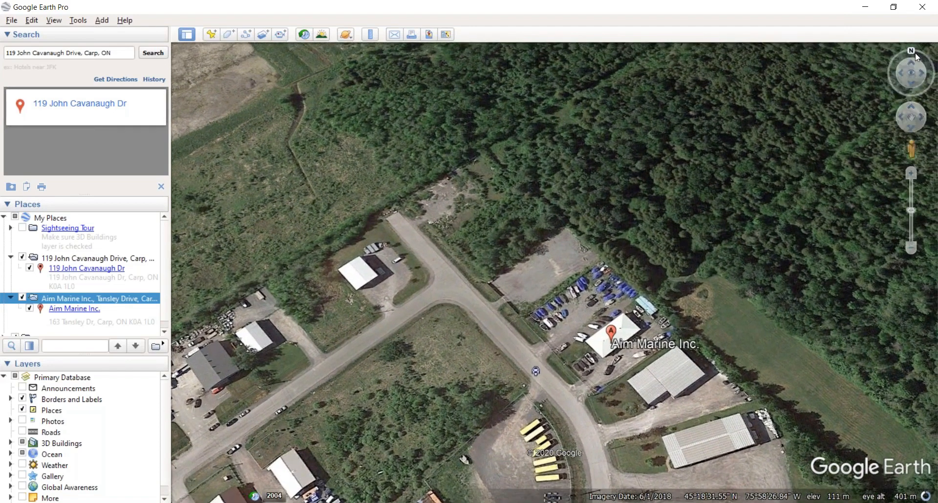
{"action": "left_click_drag", "start_coordinate": [905, 58], "coordinate": [890, 55]}
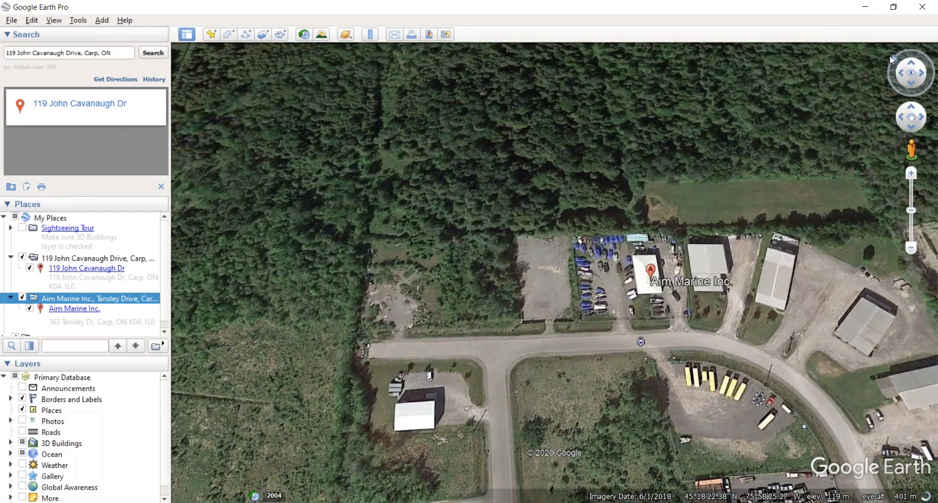
{"action": "scroll", "coordinate": [556, 328], "scroll_direction": "up", "scroll_amount": 3}
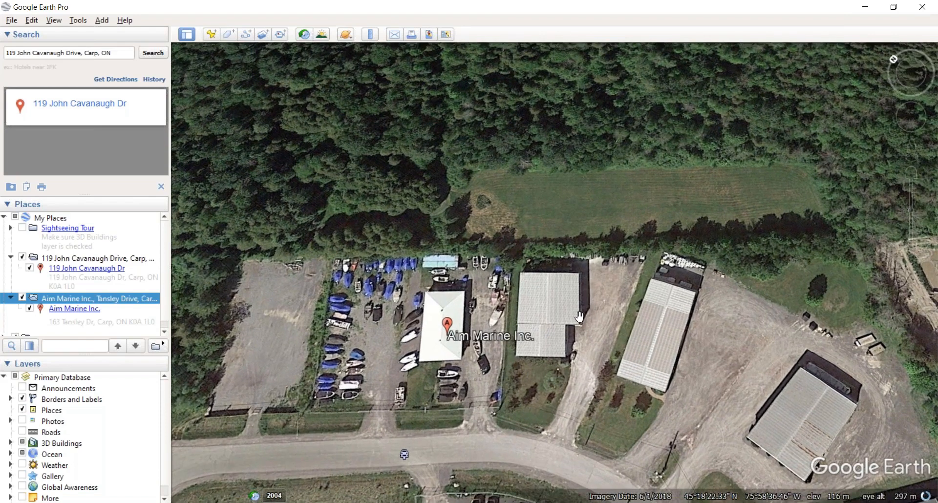
{"action": "scroll", "coordinate": [580, 317], "scroll_direction": "down", "scroll_amount": 2}
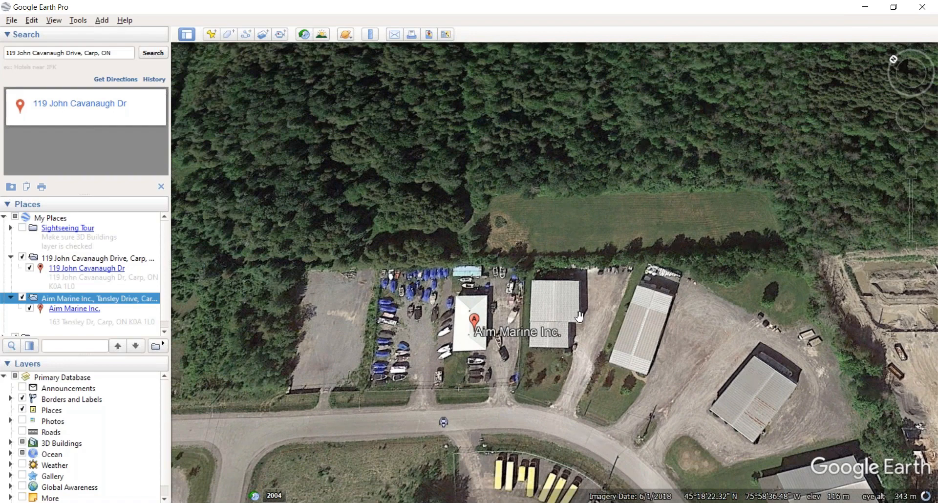
{"action": "scroll", "coordinate": [580, 317], "scroll_direction": "down", "scroll_amount": 1}
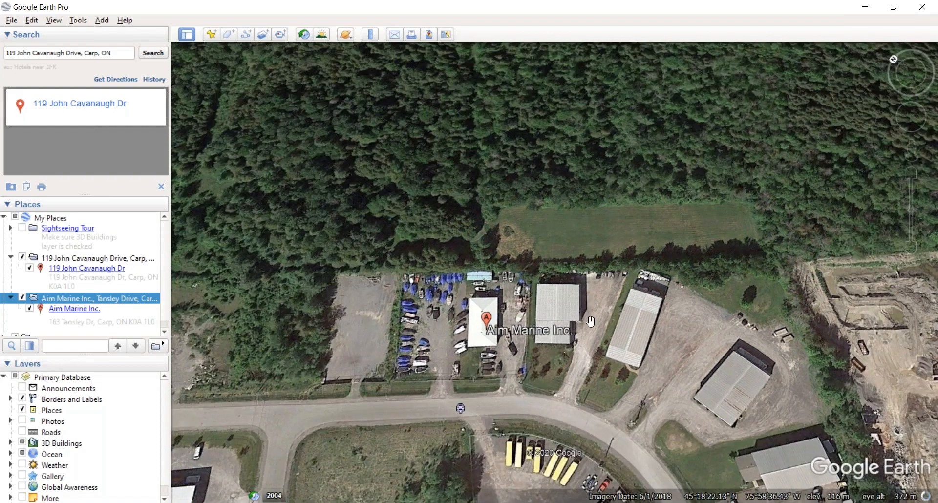
{"action": "scroll", "coordinate": [399, 328], "scroll_direction": "up", "scroll_amount": 2}
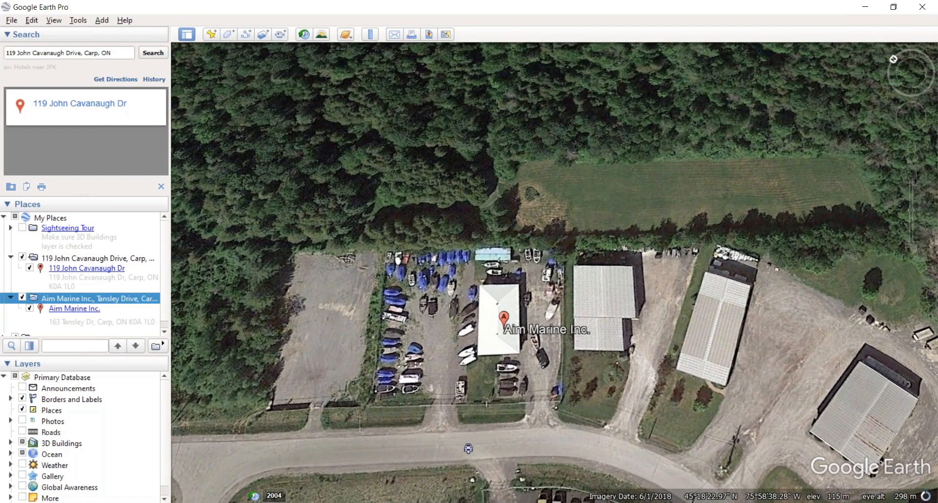
{"action": "scroll", "coordinate": [463, 356], "scroll_direction": "up", "scroll_amount": 2}
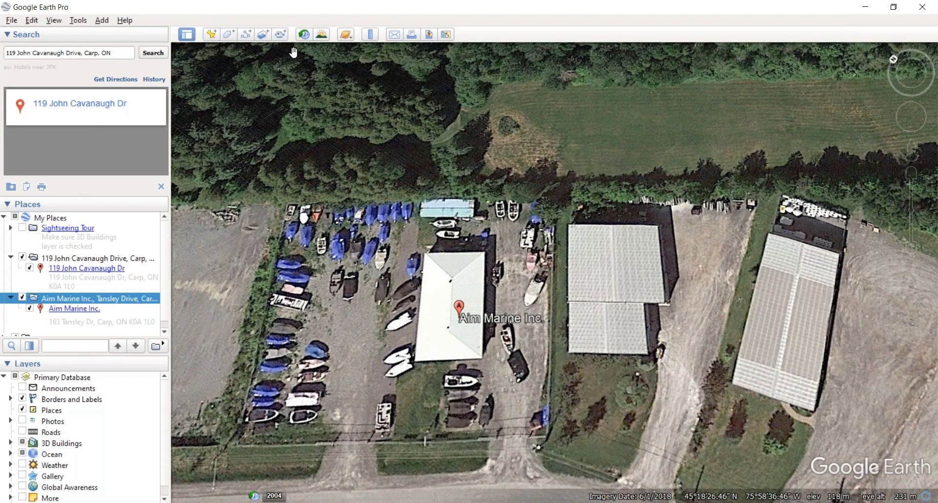
Step: Measure a four-corner polygon around the Aim Marine yard, fitting the bottom-left corner to the fence
{"action": "left_click", "coordinate": [371, 35]}
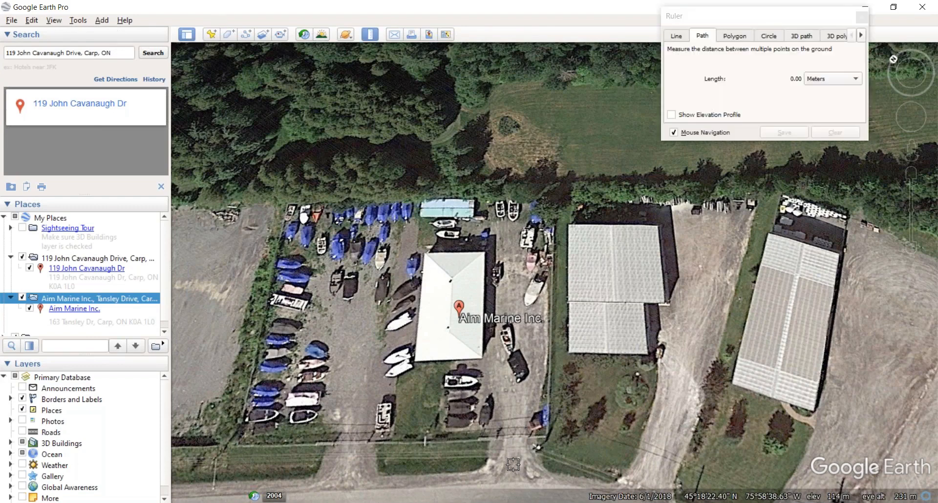
{"action": "left_click", "coordinate": [736, 36]}
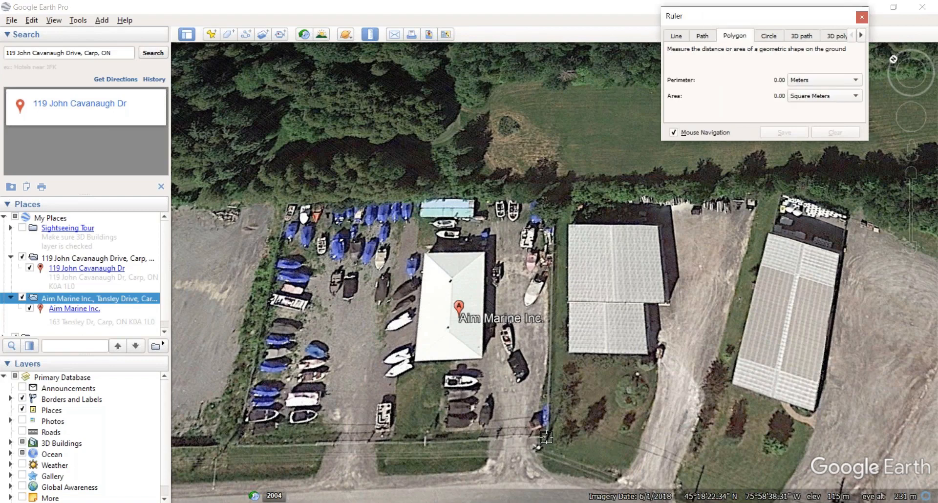
{"action": "left_click", "coordinate": [553, 207]}
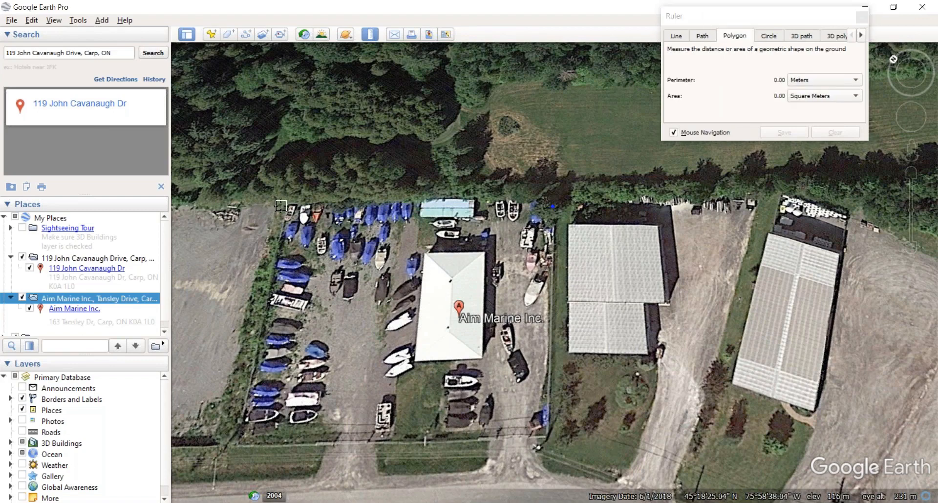
{"action": "left_click", "coordinate": [287, 204]}
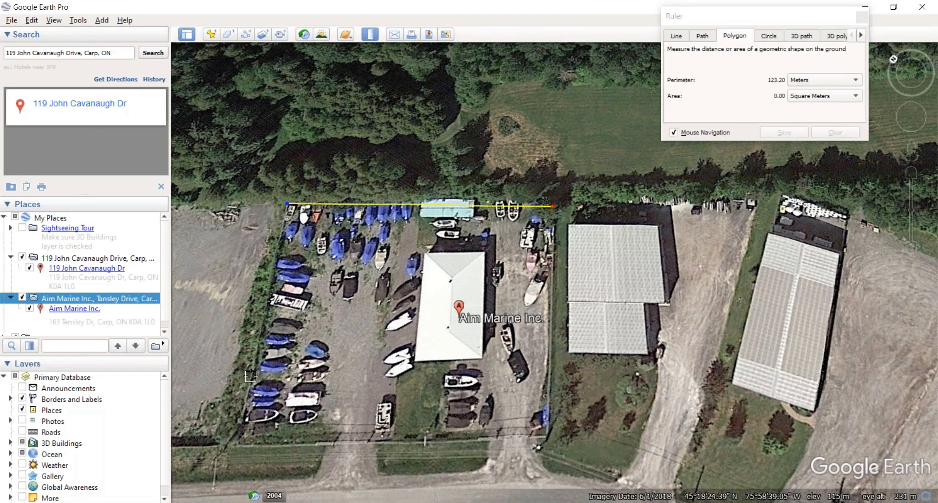
{"action": "left_click", "coordinate": [244, 423]}
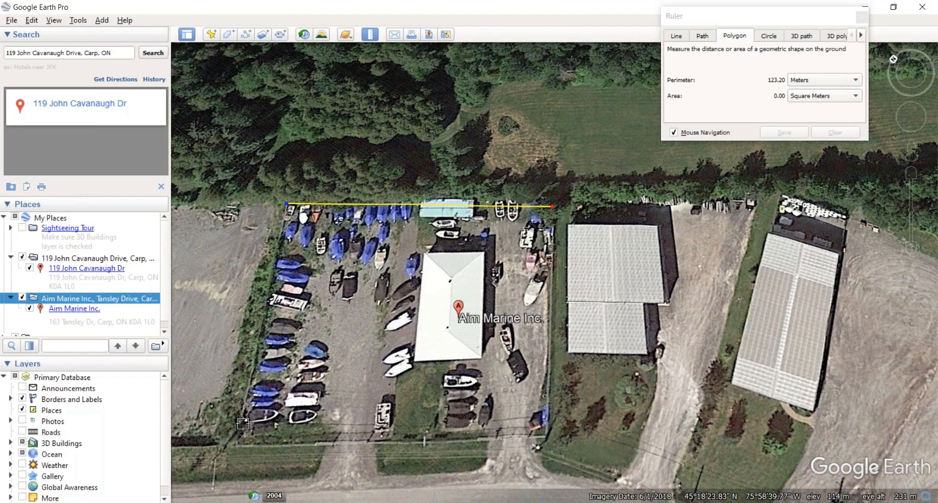
{"action": "left_click", "coordinate": [543, 429]}
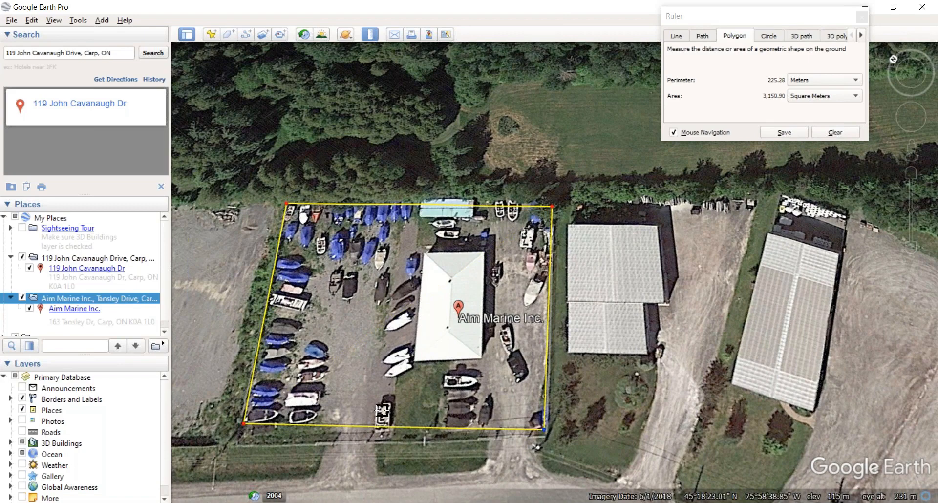
{"action": "left_click_drag", "start_coordinate": [243, 423], "coordinate": [239, 443]}
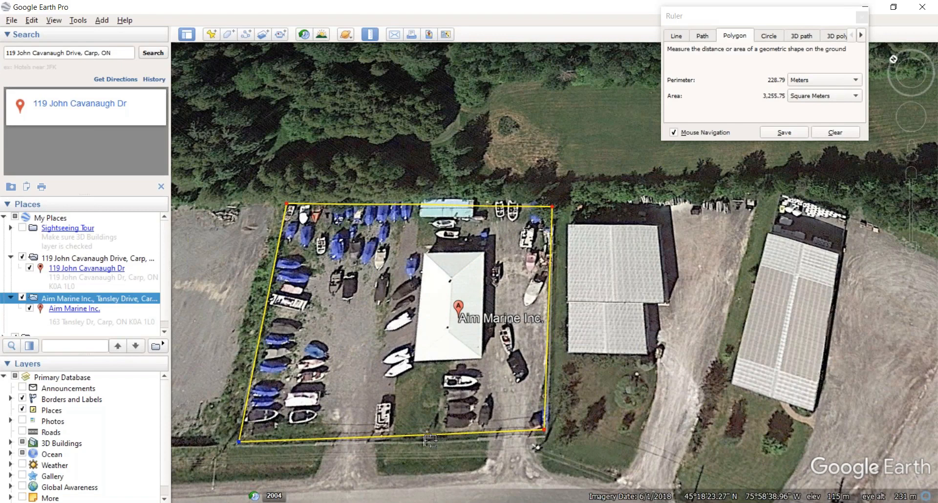
Step: Save the 3,255.75 m² outline to Places as Polygon Measure and drop into Street View below the yard
{"action": "scroll", "coordinate": [445, 446], "scroll_direction": "down", "scroll_amount": 1}
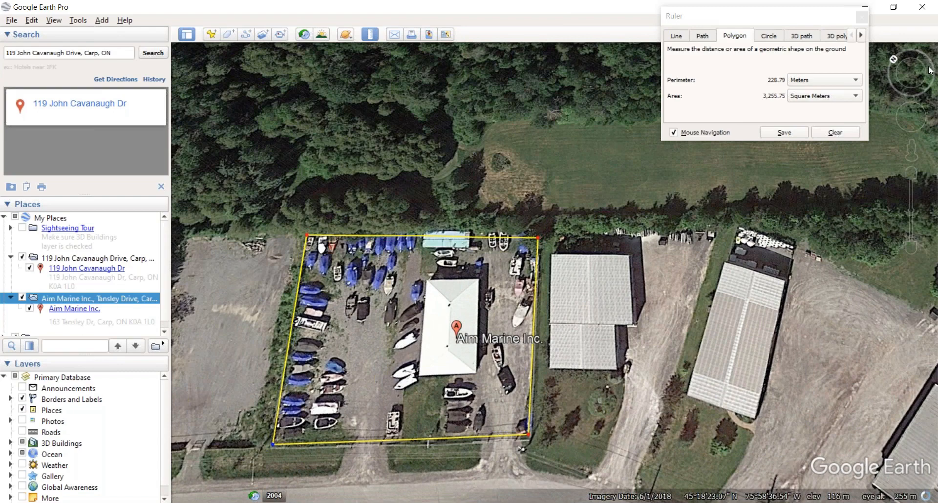
{"action": "left_click", "coordinate": [783, 132]}
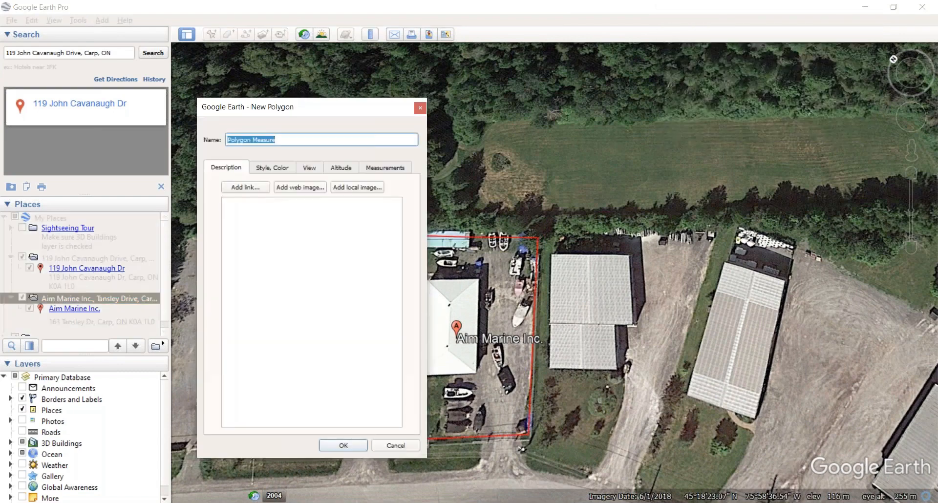
{"action": "left_click", "coordinate": [345, 446]}
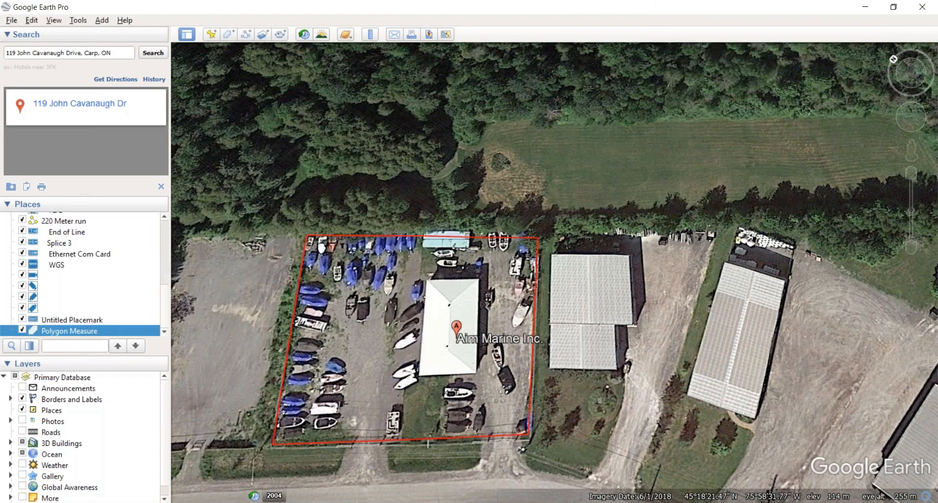
{"action": "left_click_drag", "start_coordinate": [912, 150], "coordinate": [403, 477]}
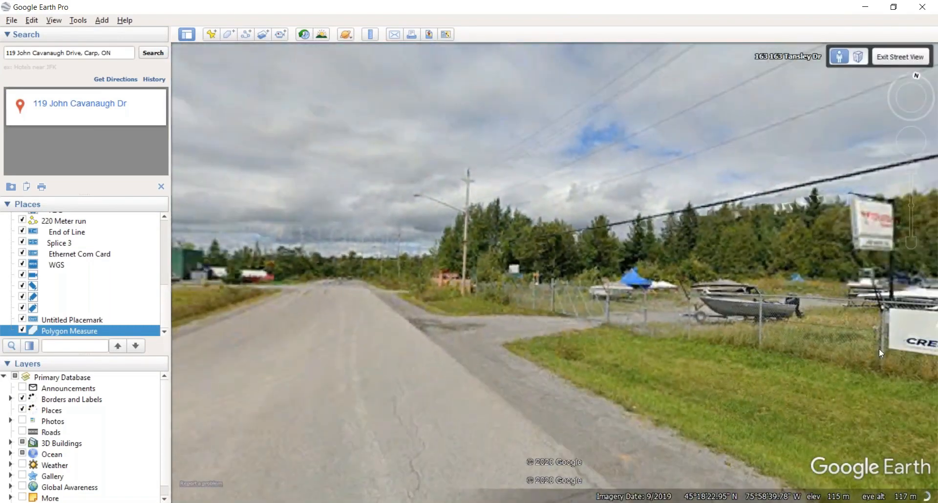
{"action": "left_click_drag", "start_coordinate": [878, 348], "coordinate": [415, 268]}
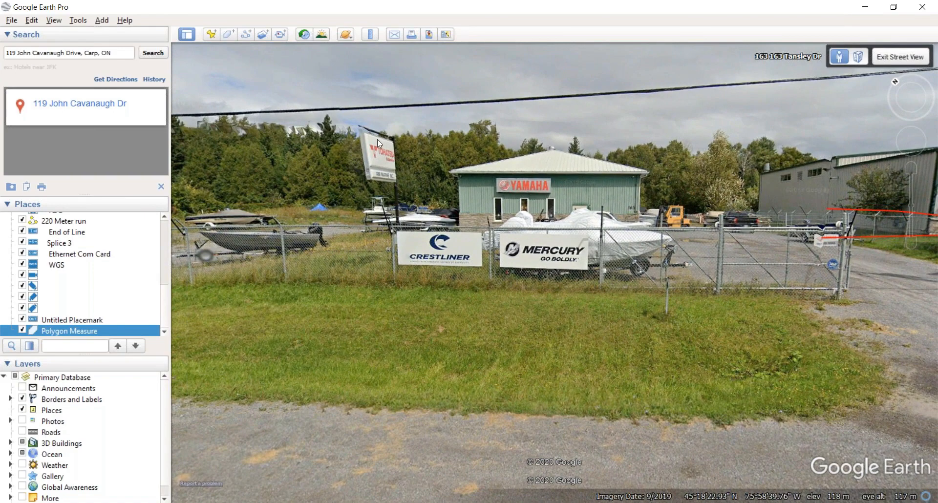
{"action": "left_click_drag", "start_coordinate": [385, 250], "coordinate": [382, 339]}
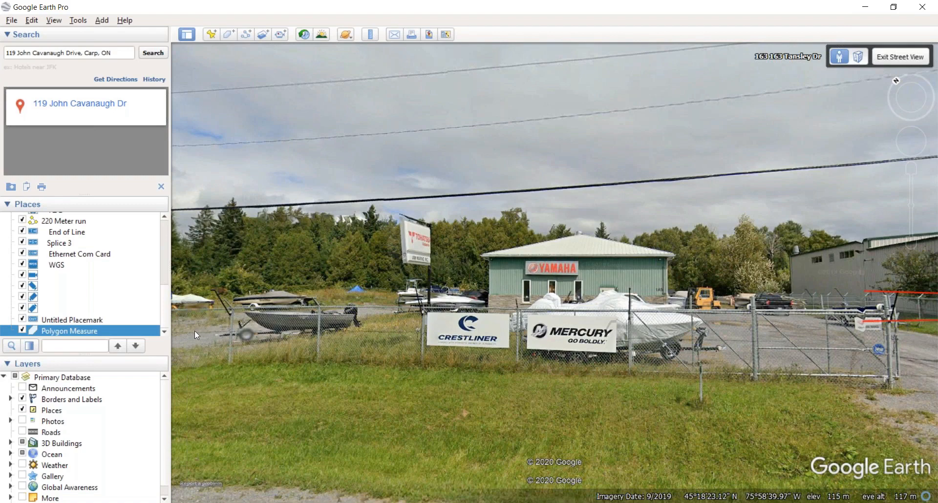
{"action": "double_click", "coordinate": [844, 341]}
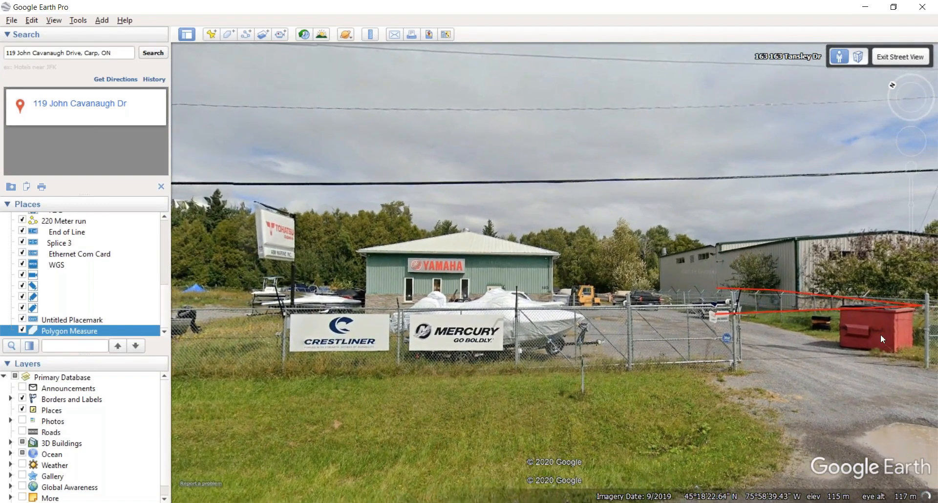
{"action": "double_click", "coordinate": [221, 355]}
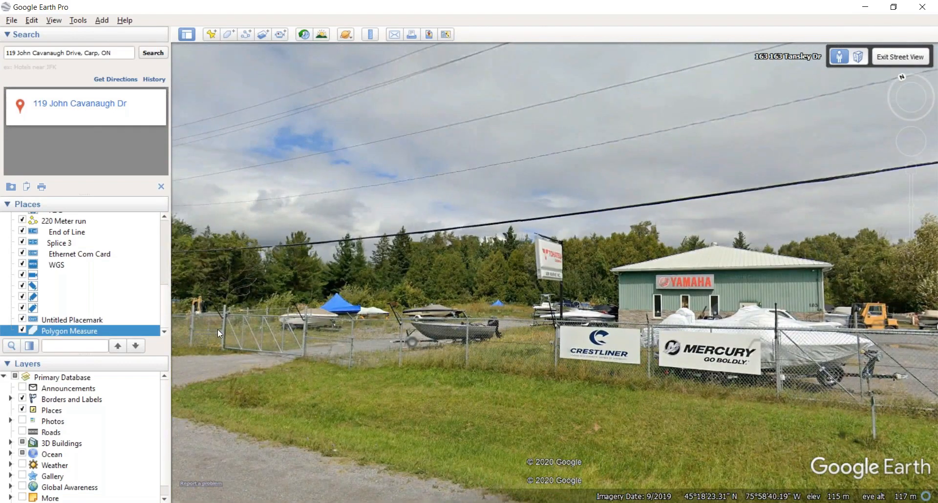
{"action": "left_click_drag", "start_coordinate": [453, 365], "coordinate": [410, 362]}
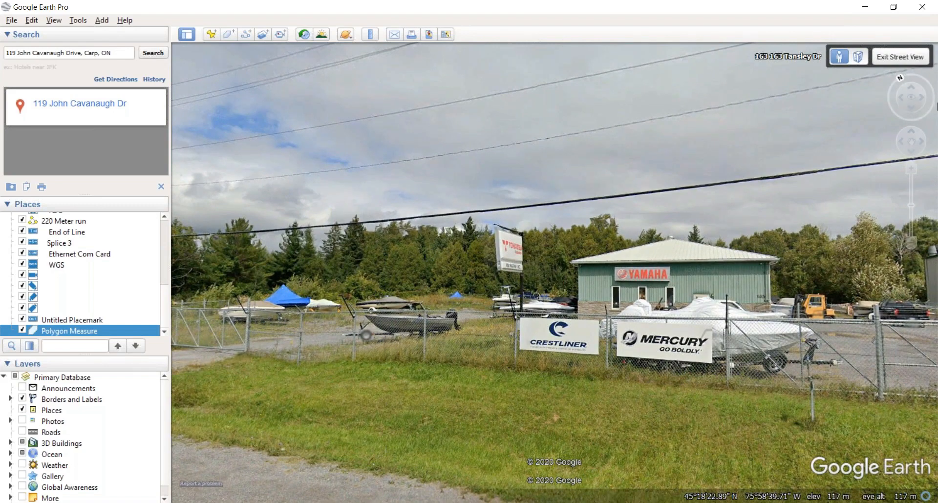
Step: Return to the aerial view and add a luminaire-icon placemark near the yard's southern edge
{"action": "left_click", "coordinate": [887, 58]}
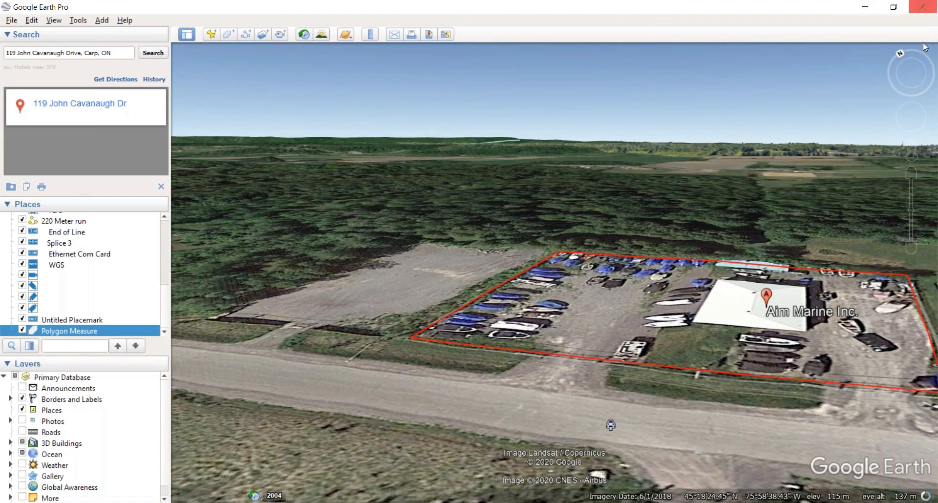
{"action": "left_click_drag", "start_coordinate": [750, 328], "coordinate": [645, 318]}
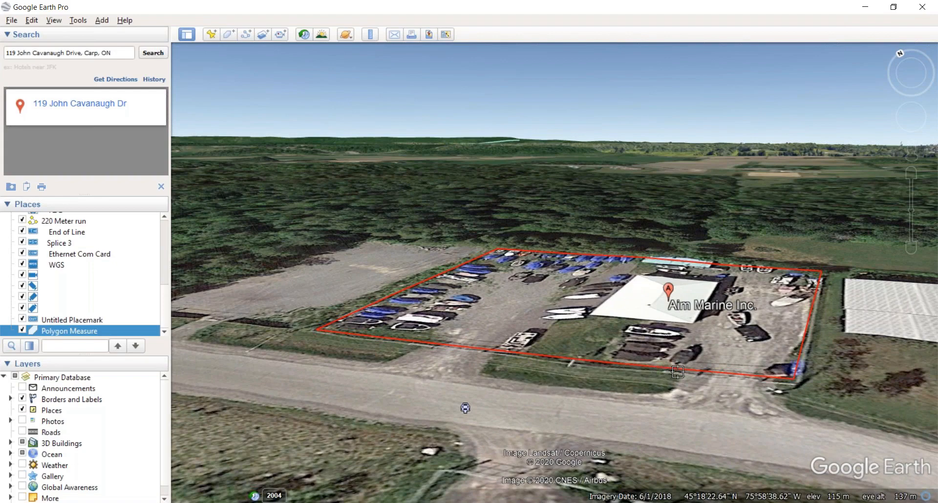
{"action": "left_click", "coordinate": [211, 35]}
{"action": "left_click", "coordinate": [409, 142]}
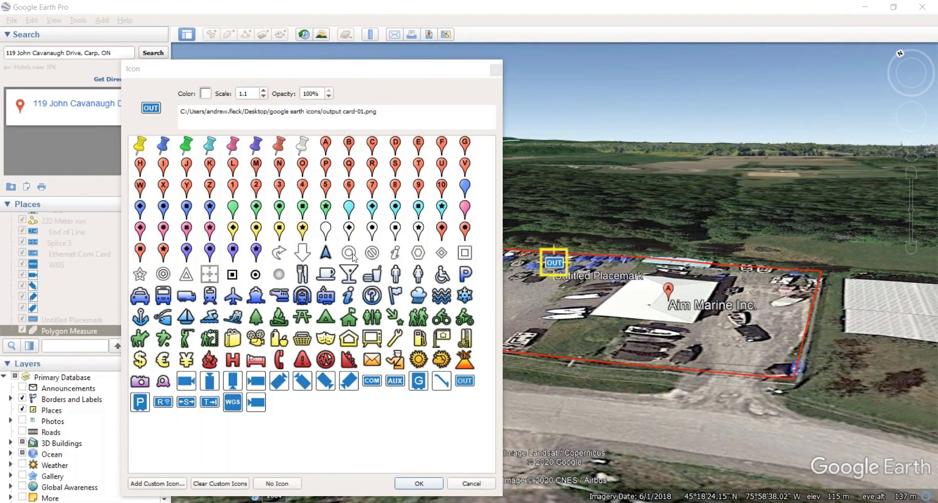
{"action": "left_click", "coordinate": [441, 384]}
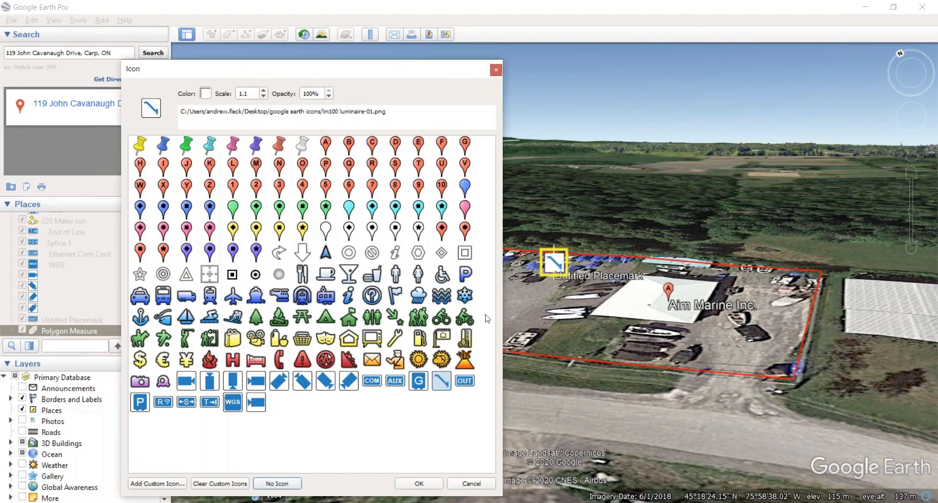
{"action": "left_click_drag", "start_coordinate": [562, 285], "coordinate": [576, 379]}
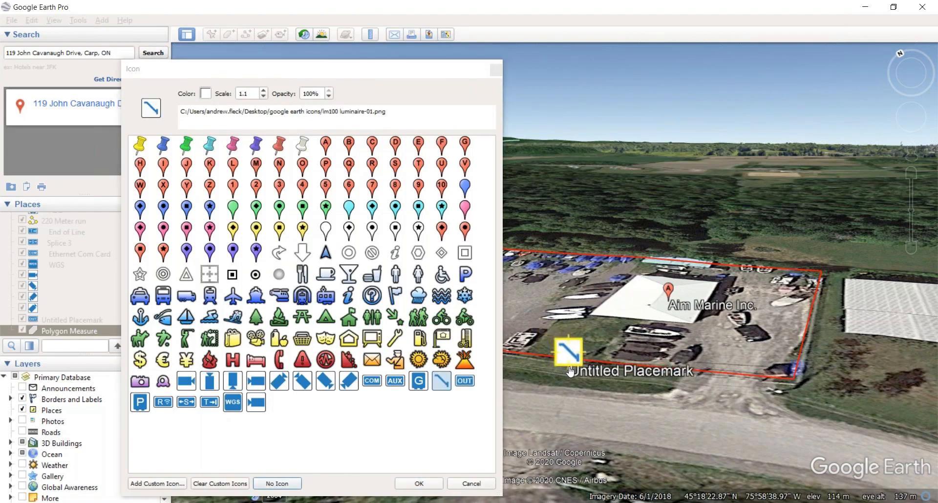
{"action": "left_click", "coordinate": [420, 484]}
{"action": "left_click", "coordinate": [343, 446]}
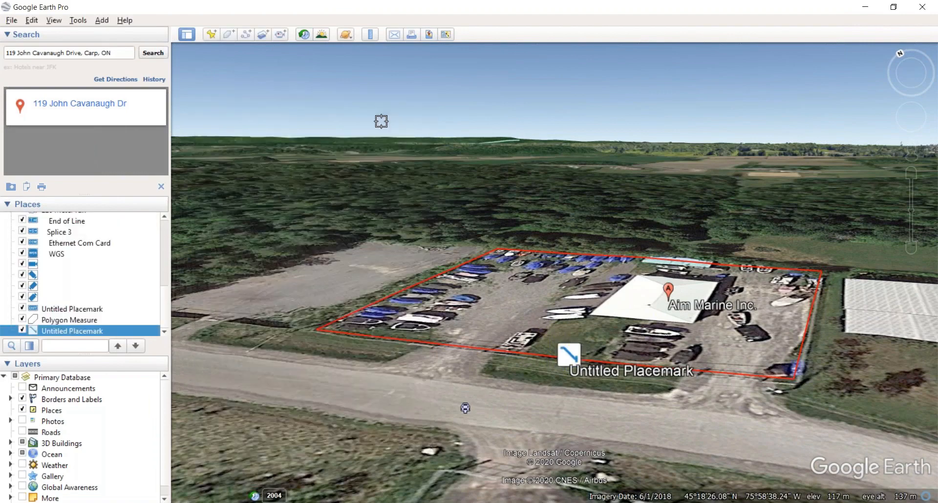
Step: Add a second luminaire-icon placemark beside the first inside the yard outline
{"action": "left_click", "coordinate": [206, 36]}
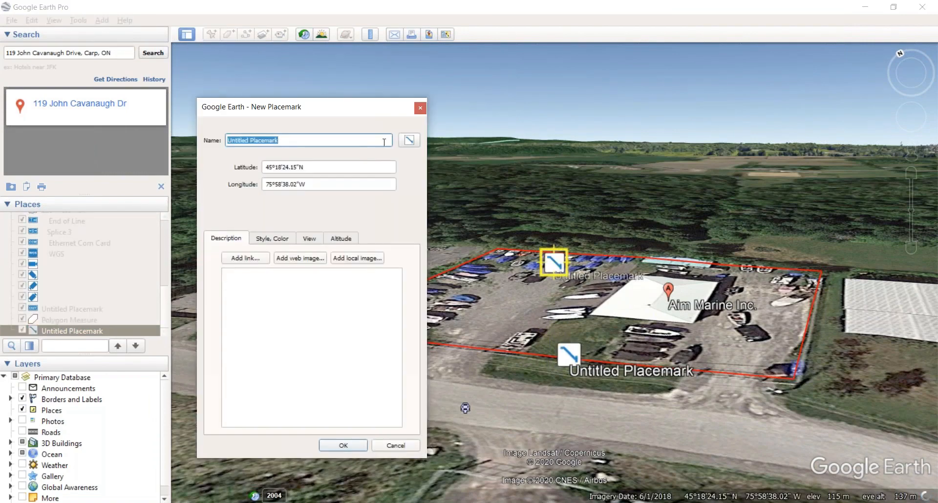
{"action": "left_click", "coordinate": [411, 140]}
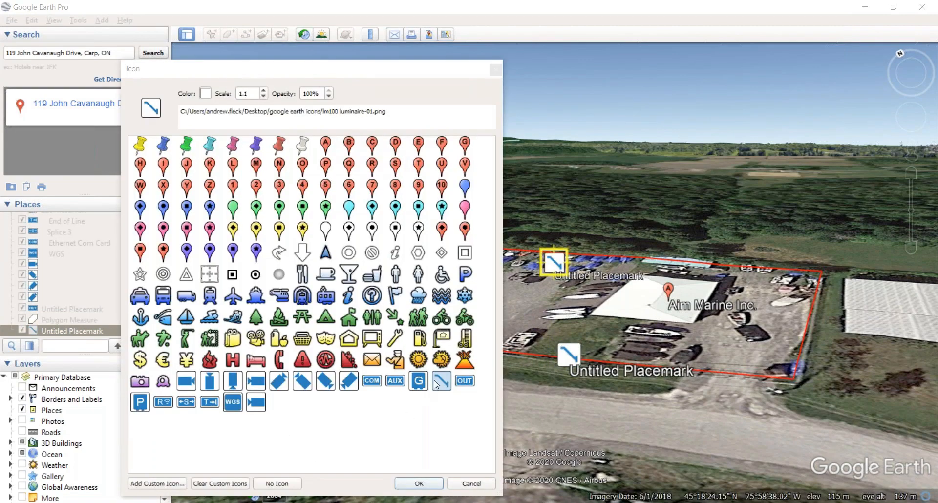
{"action": "left_click", "coordinate": [419, 484]}
{"action": "left_click_drag", "start_coordinate": [554, 266], "coordinate": [620, 376]}
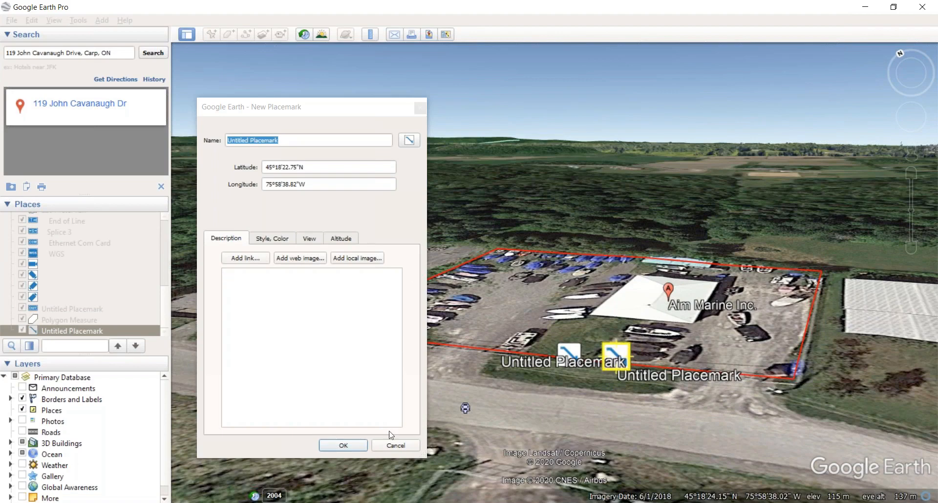
{"action": "left_click", "coordinate": [331, 445]}
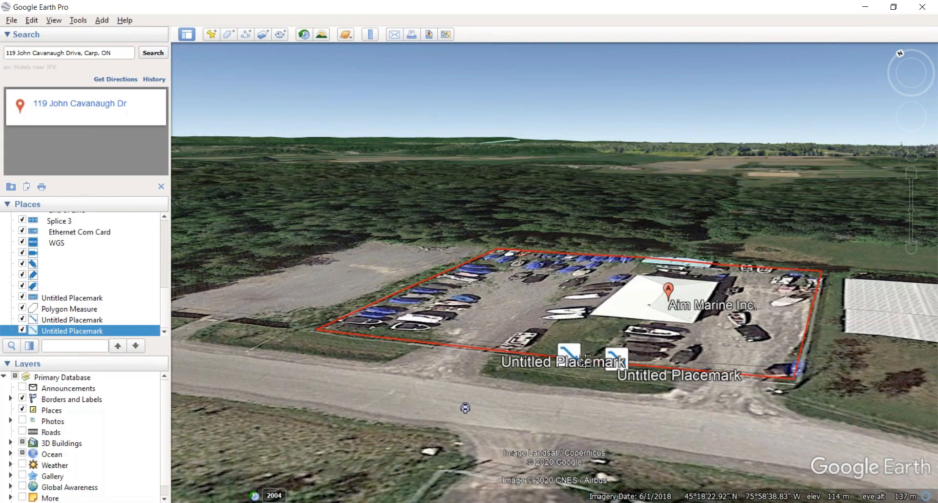
{"action": "left_click", "coordinate": [213, 34]}
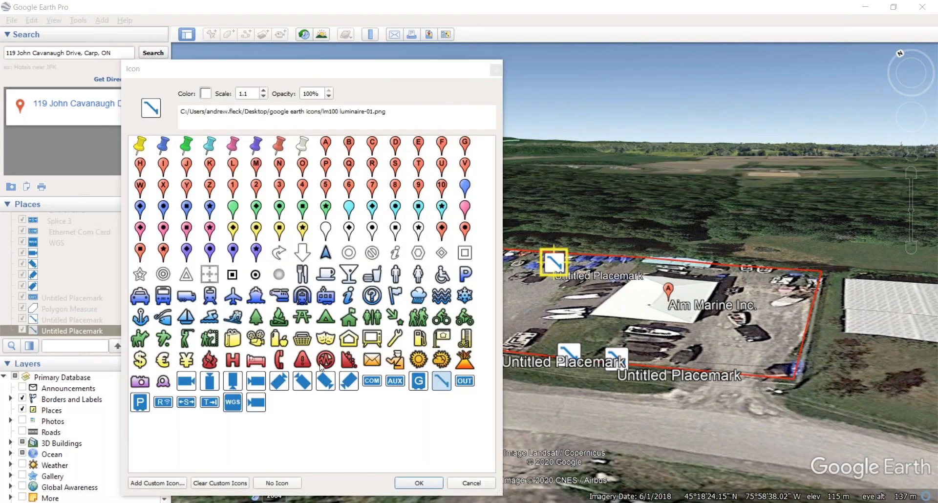
{"action": "left_click", "coordinate": [395, 381]}
{"action": "left_click_drag", "start_coordinate": [557, 276], "coordinate": [592, 401]}
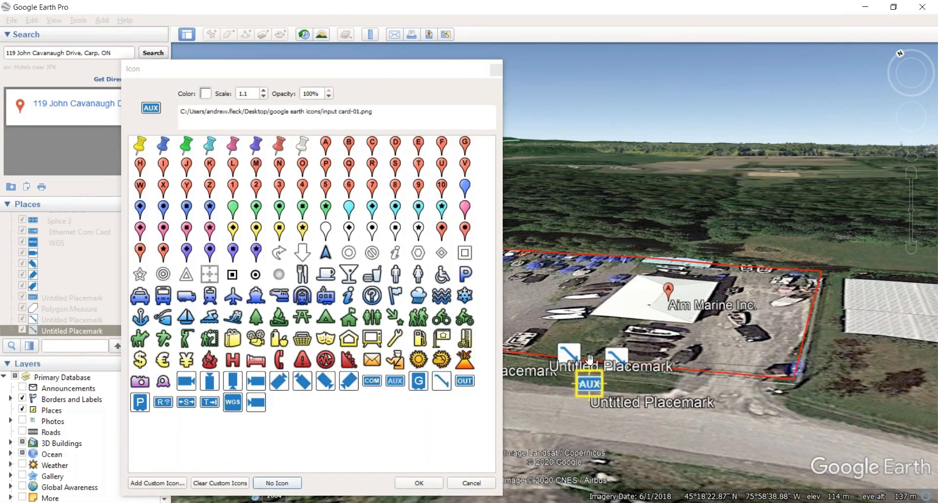
{"action": "left_click", "coordinate": [418, 483]}
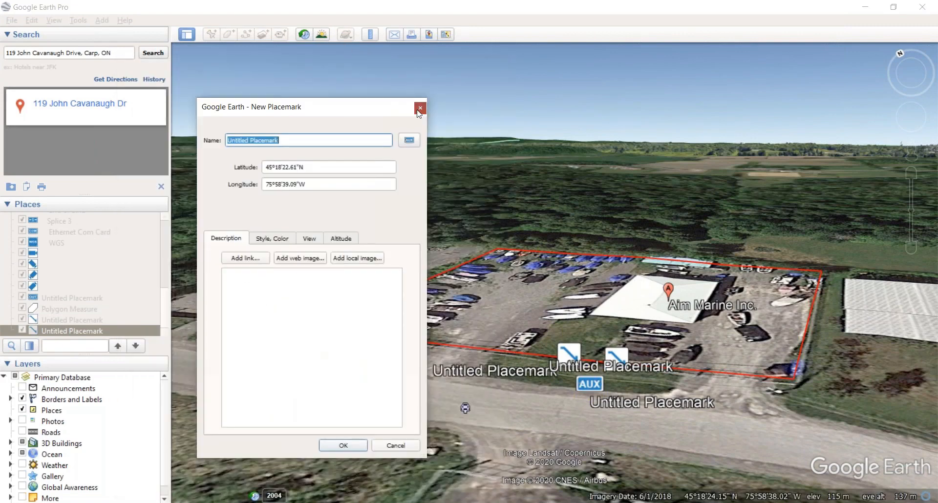
{"action": "left_click", "coordinate": [420, 108]}
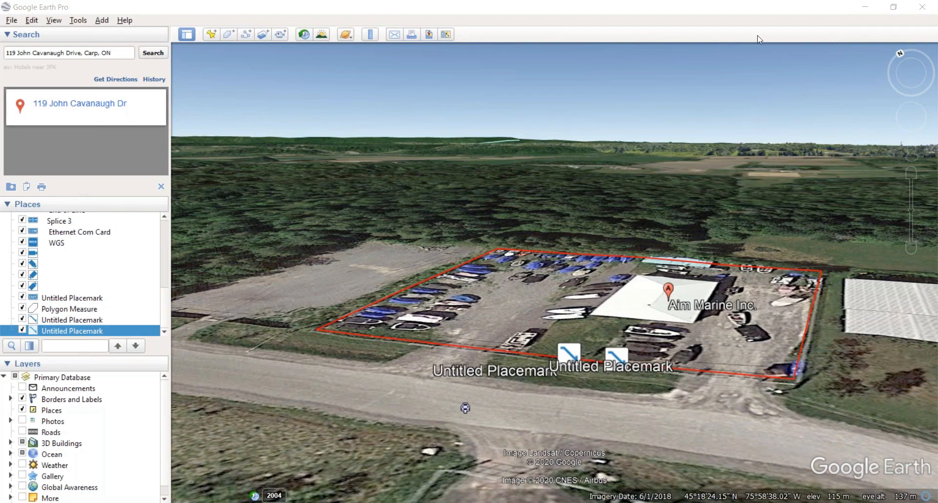
{"action": "scroll", "coordinate": [484, 235], "scroll_direction": "down", "scroll_amount": 2}
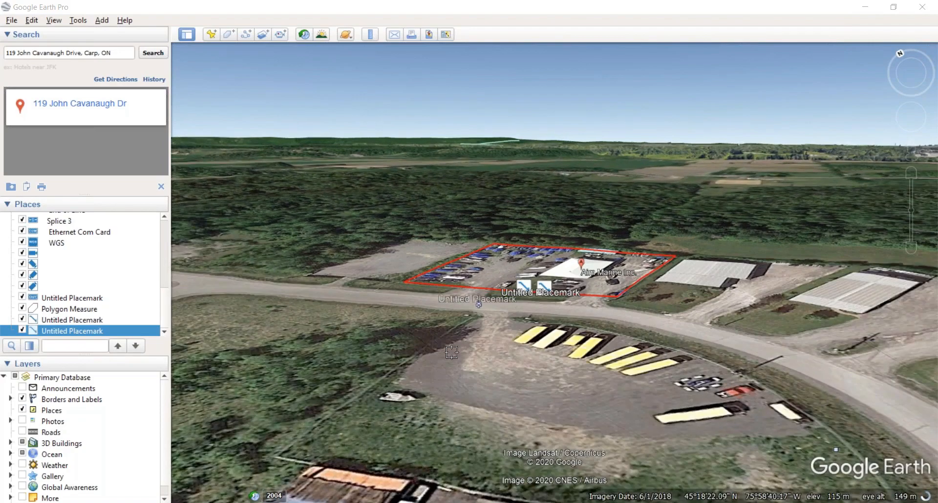
{"action": "left_click", "coordinate": [162, 186]}
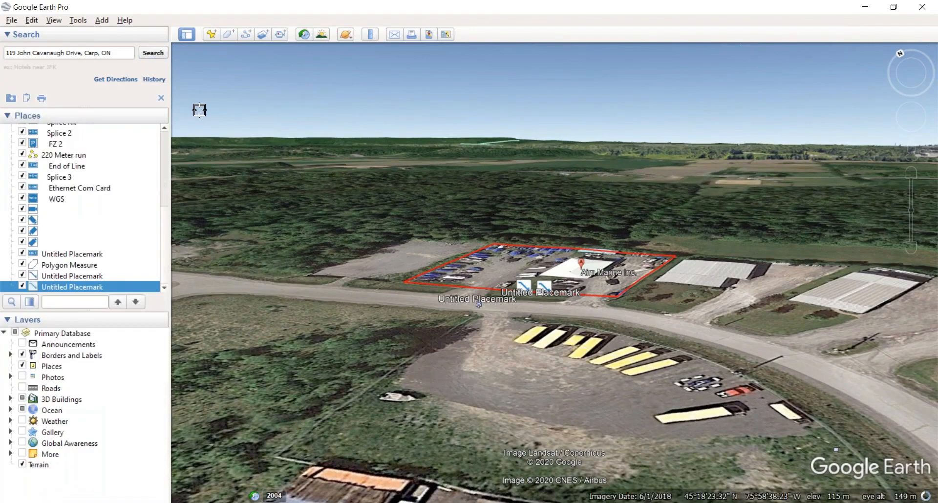
{"action": "key", "text": "Return"}
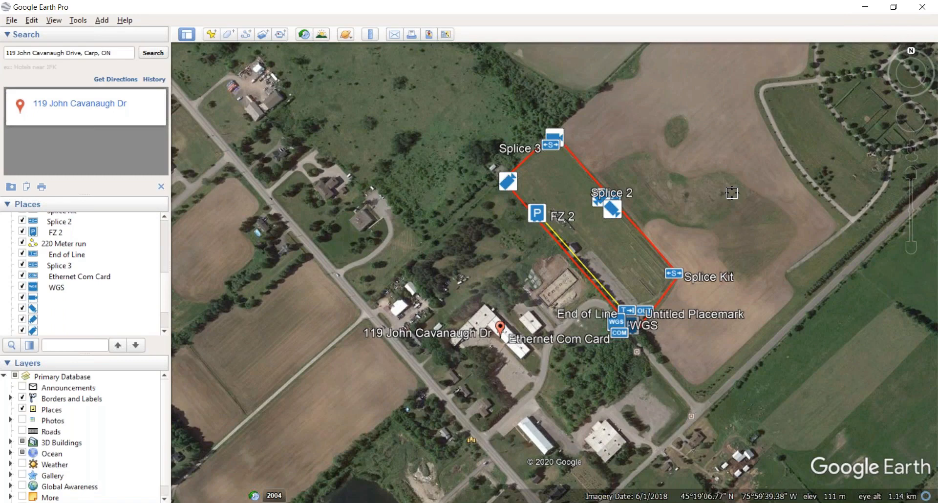
{"action": "scroll", "coordinate": [707, 377], "scroll_direction": "up", "scroll_amount": 4}
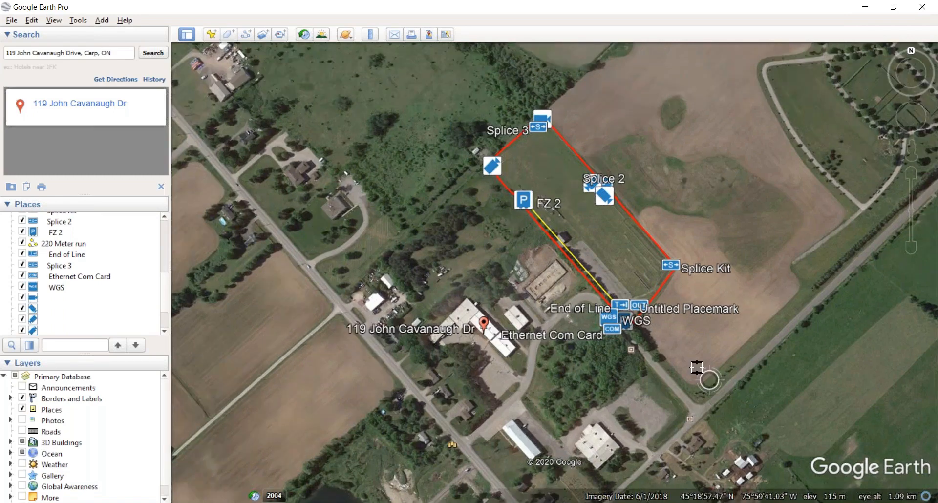
{"action": "scroll", "coordinate": [609, 337], "scroll_direction": "up", "scroll_amount": 3}
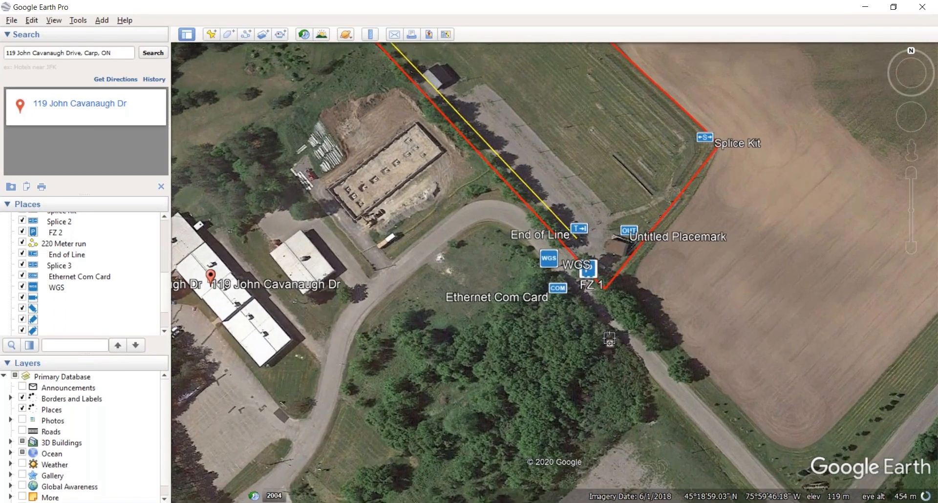
{"action": "left_click_drag", "start_coordinate": [666, 311], "coordinate": [691, 407]}
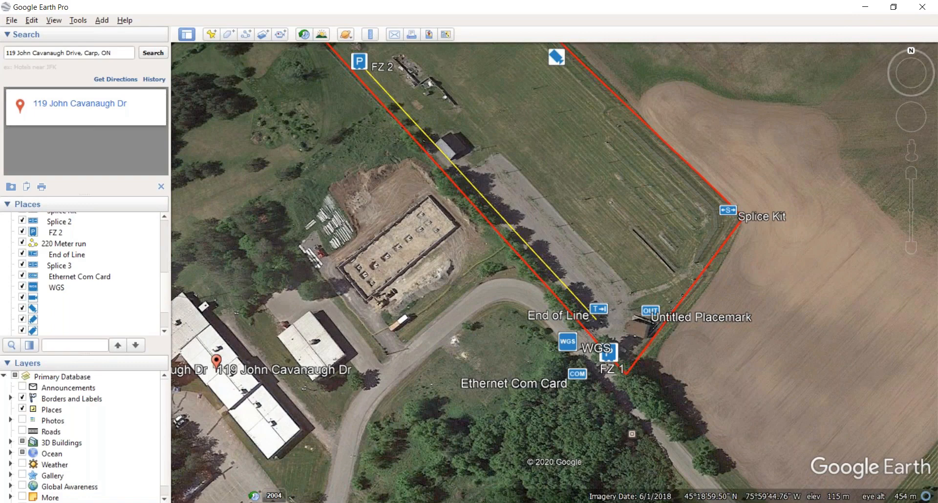
{"action": "scroll", "coordinate": [588, 266], "scroll_direction": "down", "scroll_amount": 4}
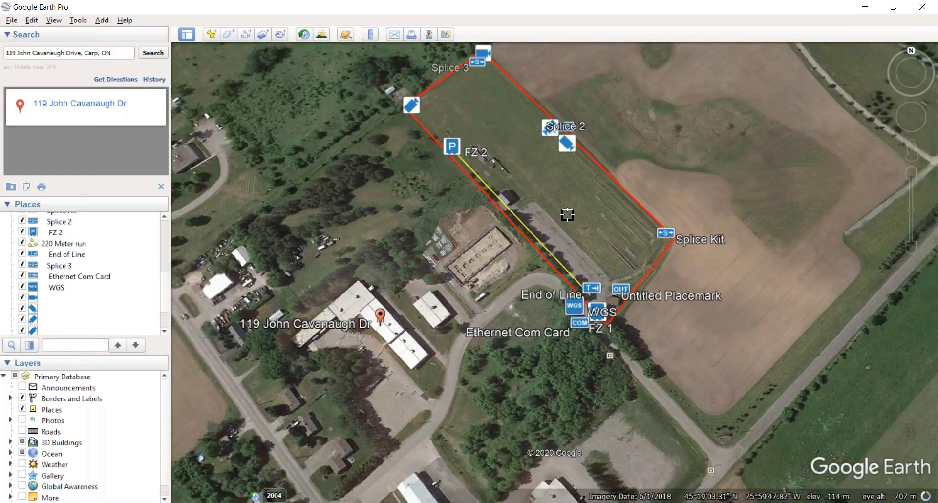
{"action": "left_click_drag", "start_coordinate": [567, 215], "coordinate": [546, 255]}
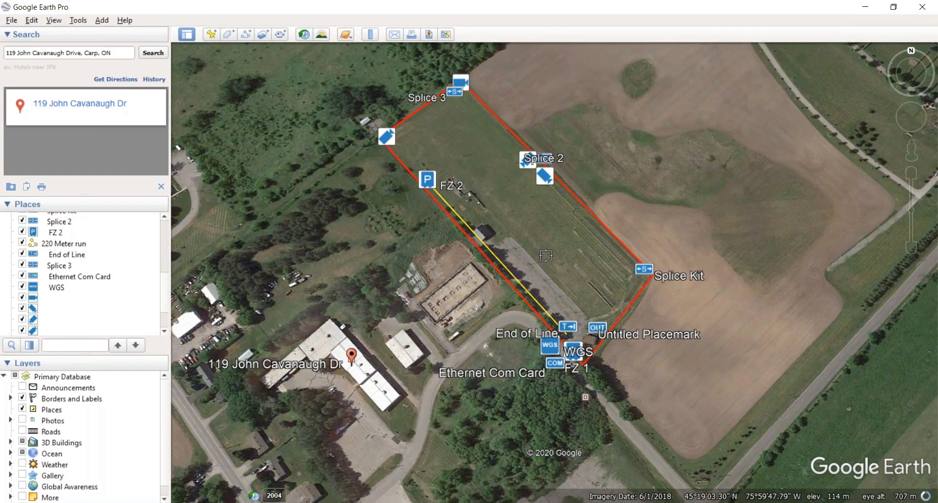